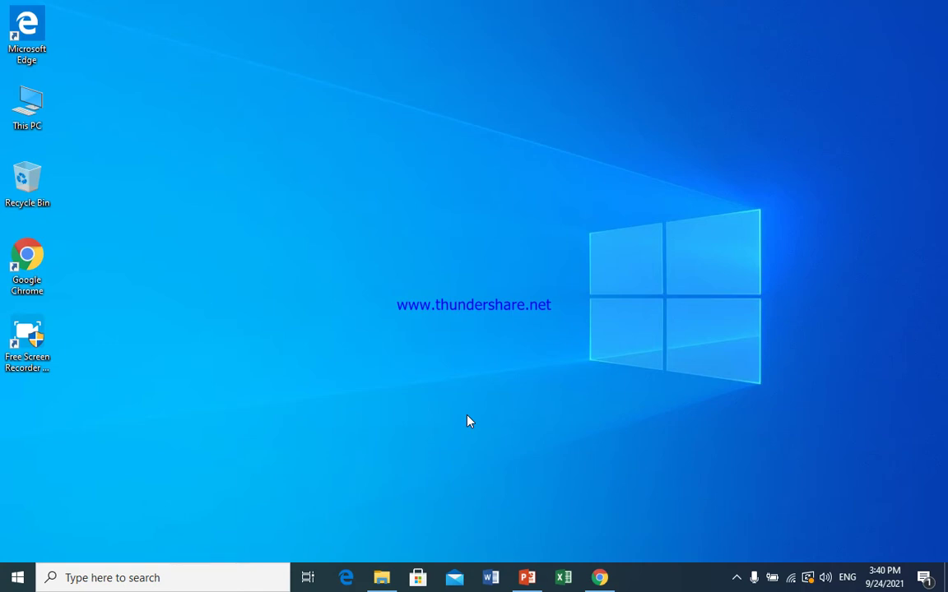
Bring up the certificate presentation and add a Blank layout slide after the certificate slide
{"action": "left_click", "coordinate": [527, 577]}
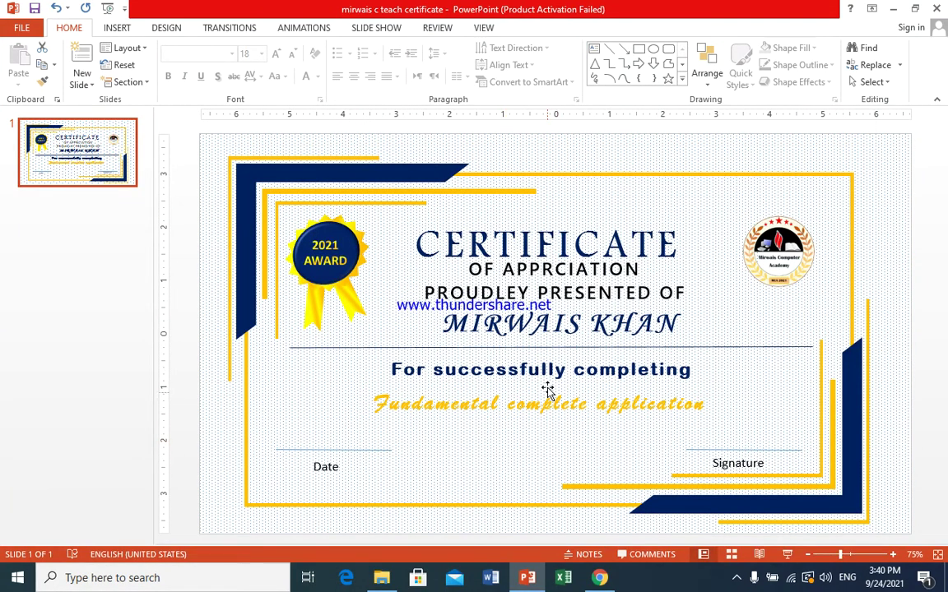
{"action": "left_click", "coordinate": [75, 87]}
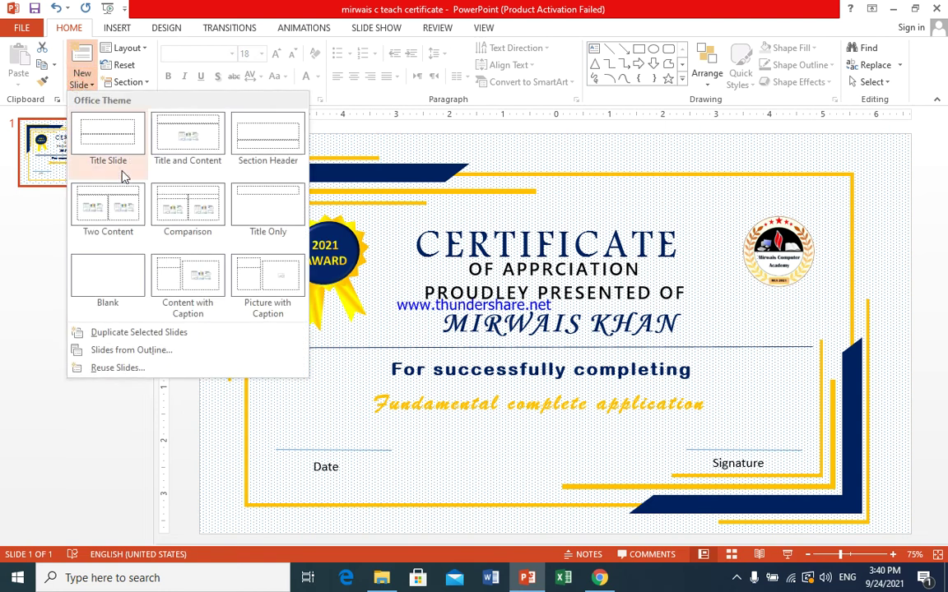
{"action": "left_click", "coordinate": [111, 268]}
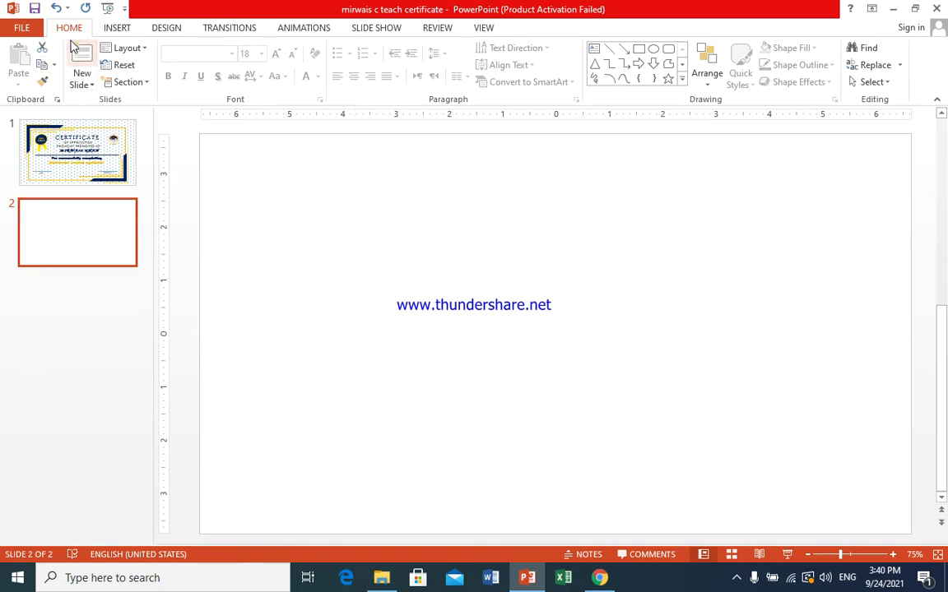
{"action": "left_click", "coordinate": [127, 29]}
Draw a rectangle across slide 2 and resize it to about 6.46" by 11.57"
{"action": "left_click", "coordinate": [253, 83]}
{"action": "left_click", "coordinate": [291, 116]}
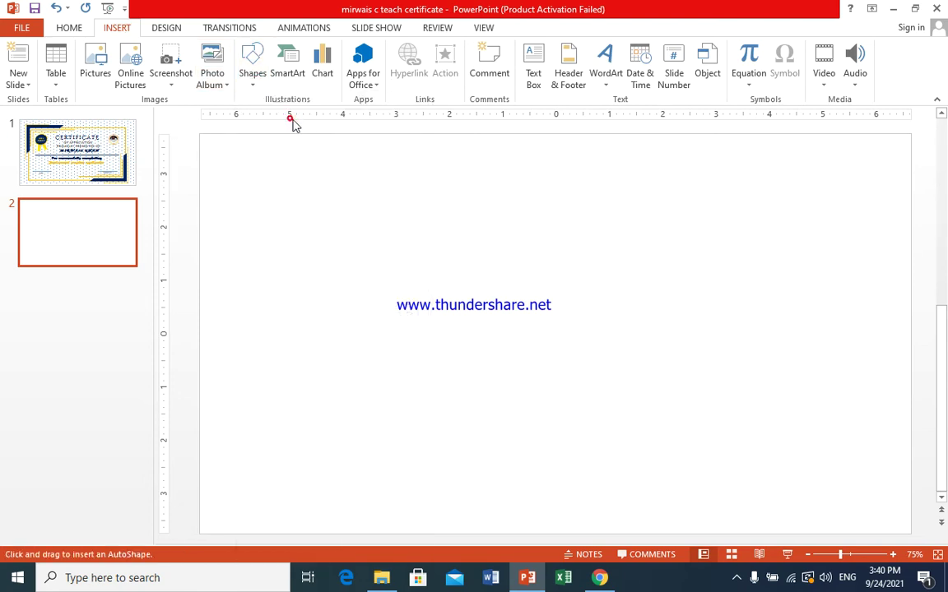
{"action": "left_click_drag", "start_coordinate": [268, 183], "coordinate": [867, 512]}
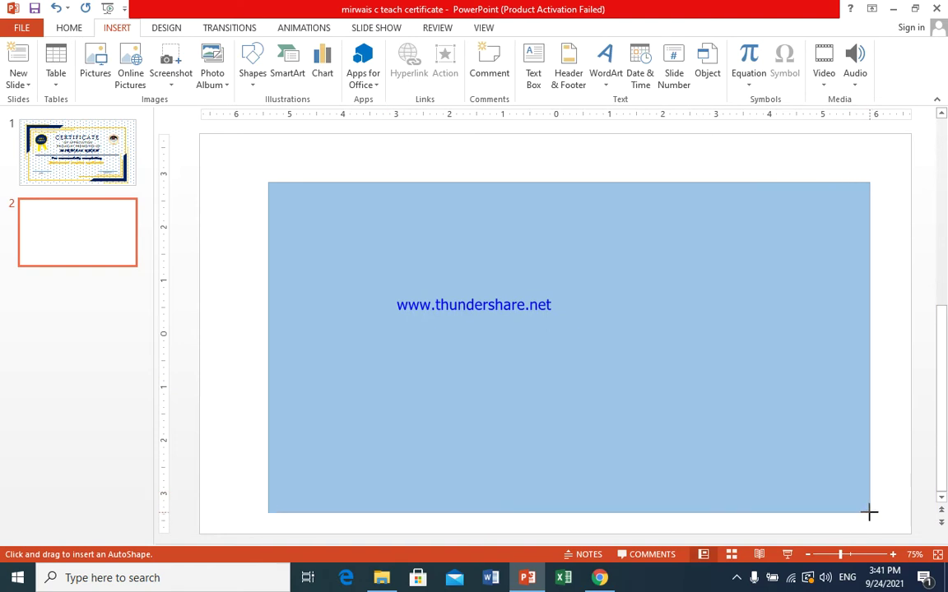
{"action": "left_click_drag", "start_coordinate": [868, 512], "coordinate": [872, 516]}
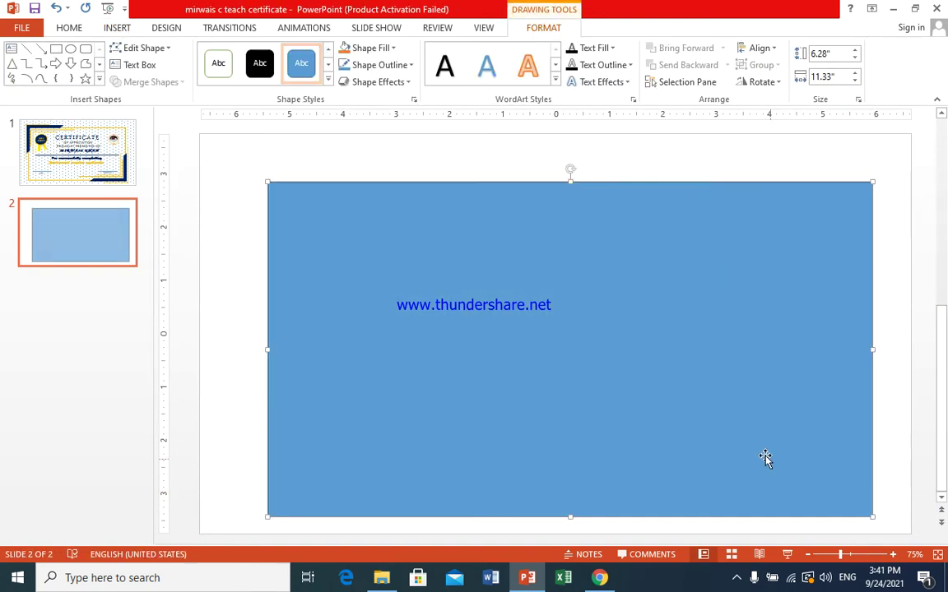
{"action": "left_click_drag", "start_coordinate": [762, 455], "coordinate": [757, 450]}
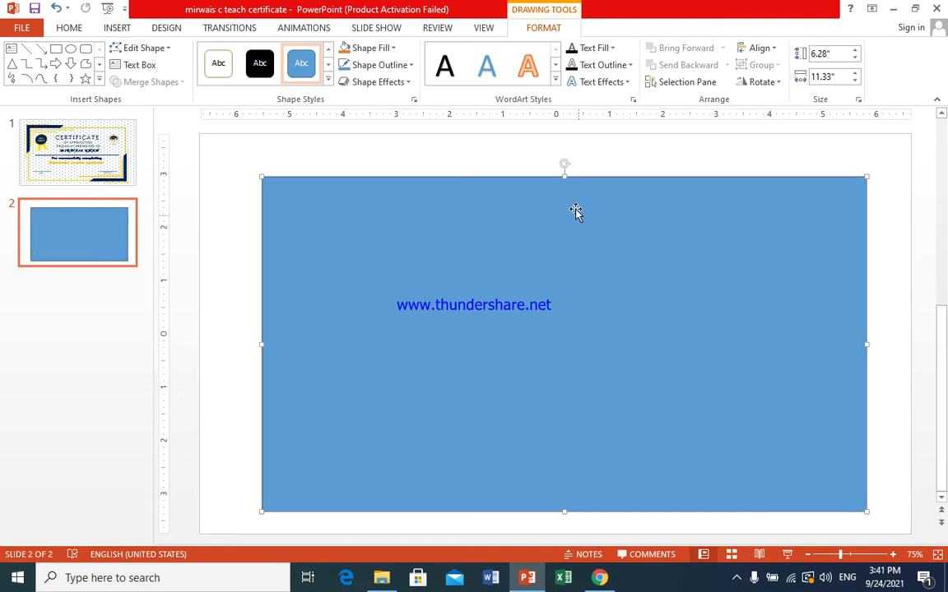
{"action": "left_click_drag", "start_coordinate": [563, 175], "coordinate": [563, 166]}
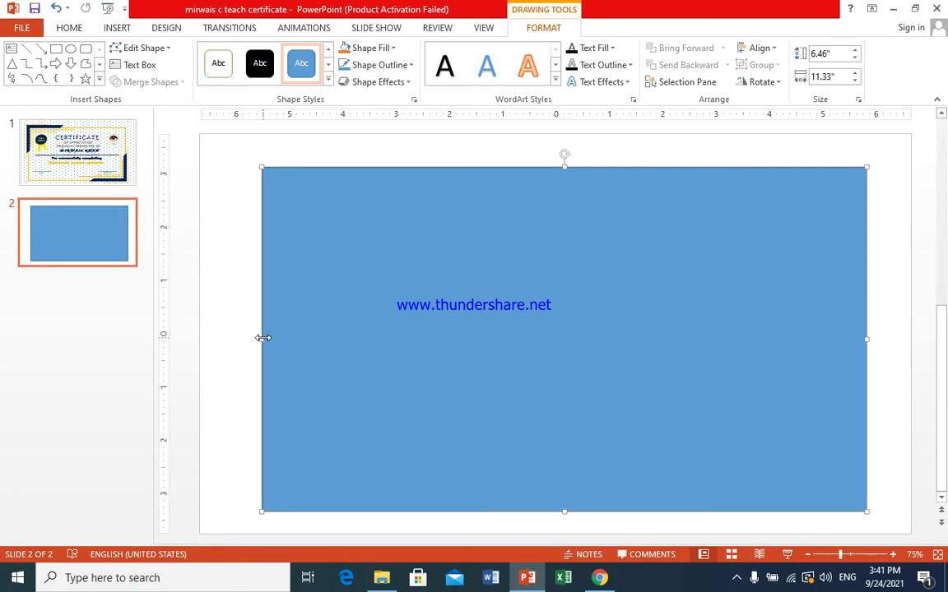
{"action": "left_click_drag", "start_coordinate": [261, 338], "coordinate": [248, 339]}
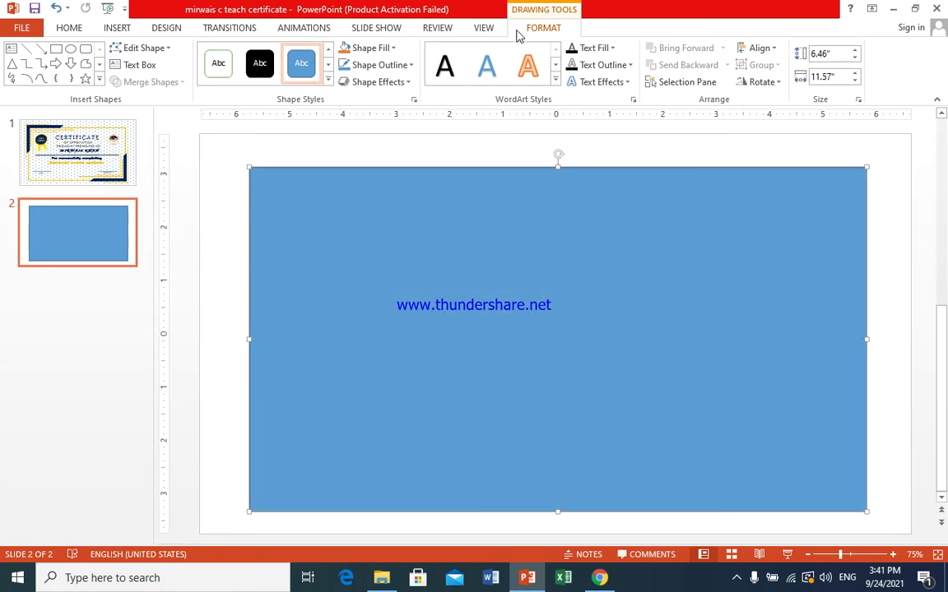
{"action": "left_click", "coordinate": [393, 50]}
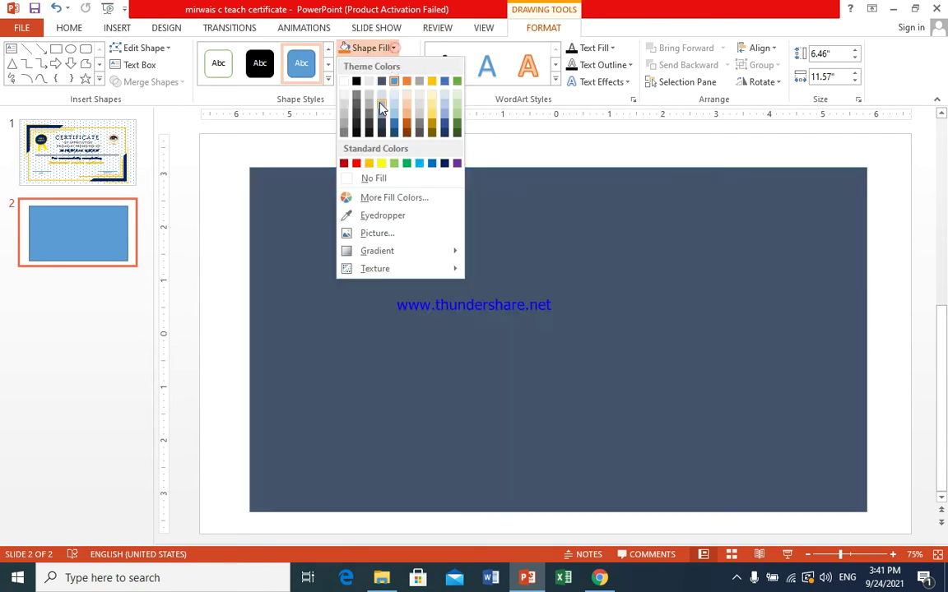
Remove the rectangle's fill and set its outline weight to 3 pt
{"action": "left_click", "coordinate": [371, 178]}
{"action": "left_click", "coordinate": [380, 65]}
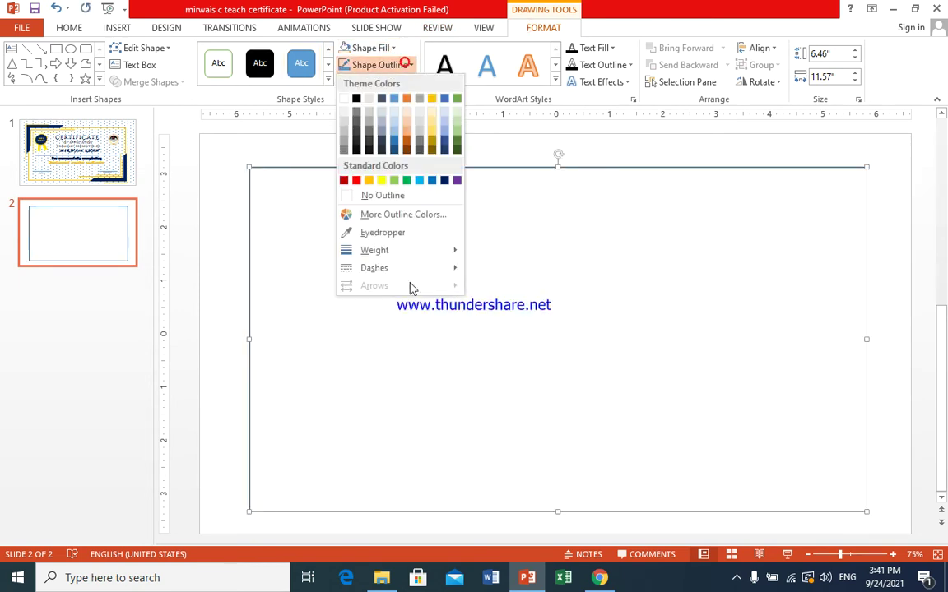
{"action": "mouse_move", "coordinate": [412, 249]}
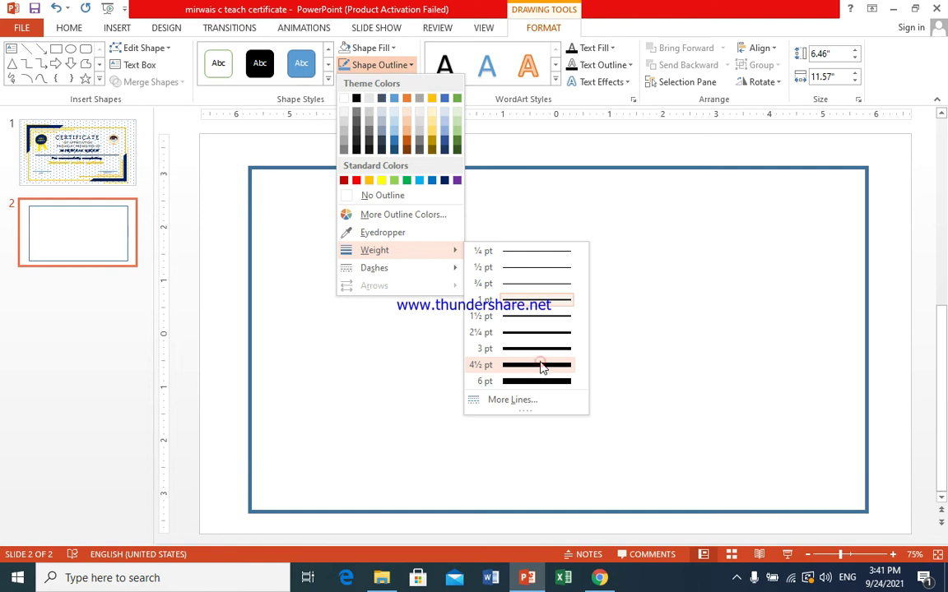
{"action": "left_click", "coordinate": [539, 365]}
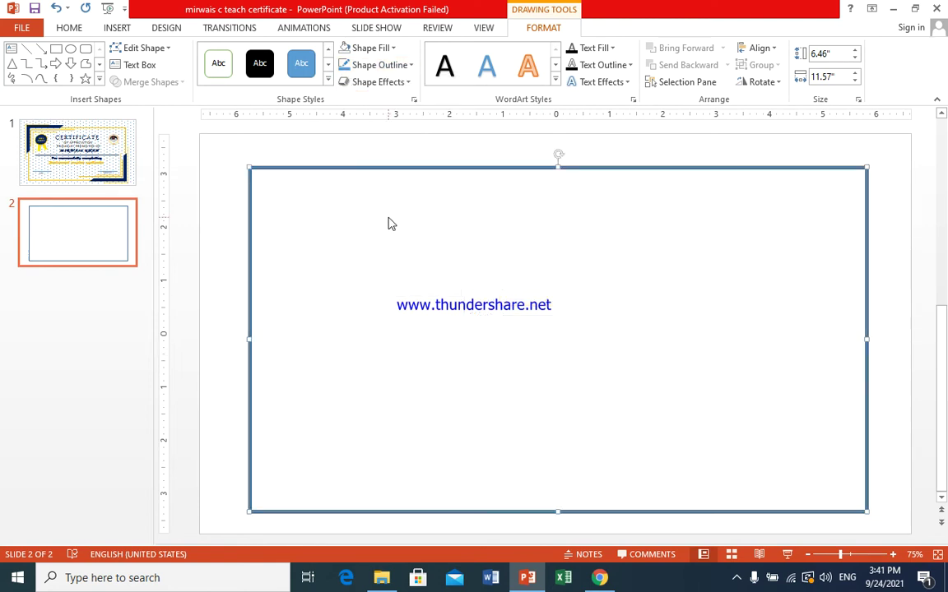
{"action": "left_click", "coordinate": [413, 66]}
{"action": "mouse_move", "coordinate": [444, 251]}
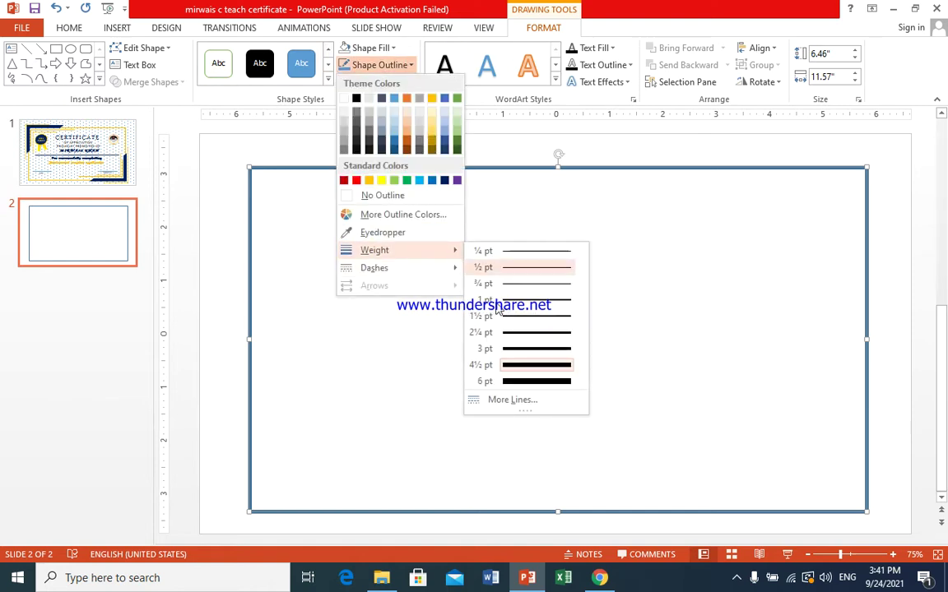
{"action": "left_click", "coordinate": [532, 348]}
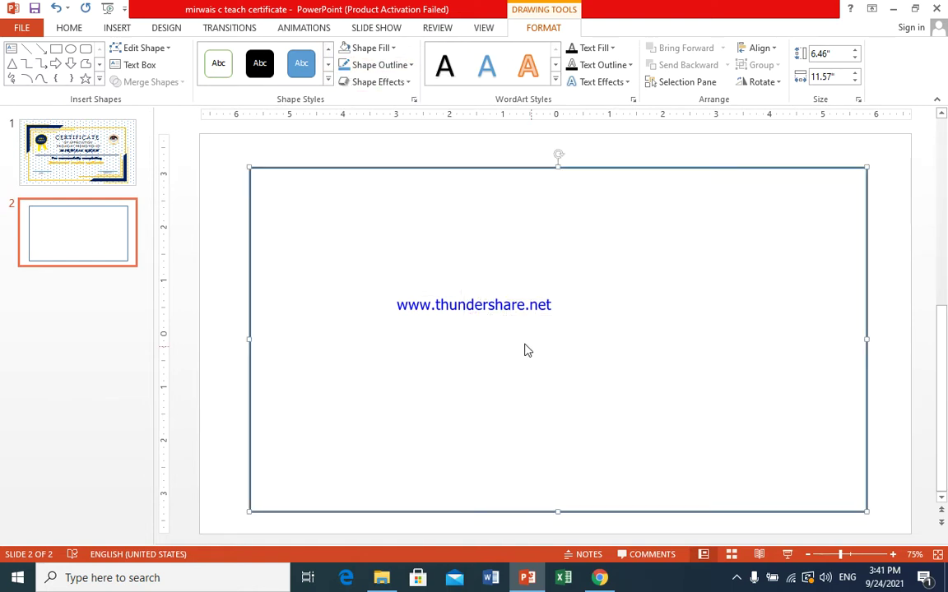
Make the rectangle's outline gold
{"action": "left_click", "coordinate": [411, 66]}
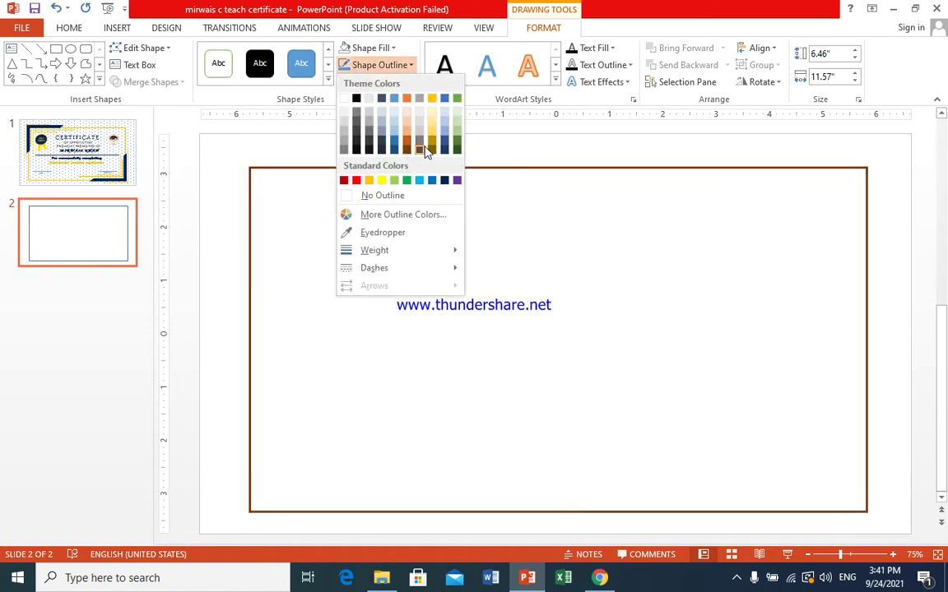
{"action": "left_click", "coordinate": [369, 180]}
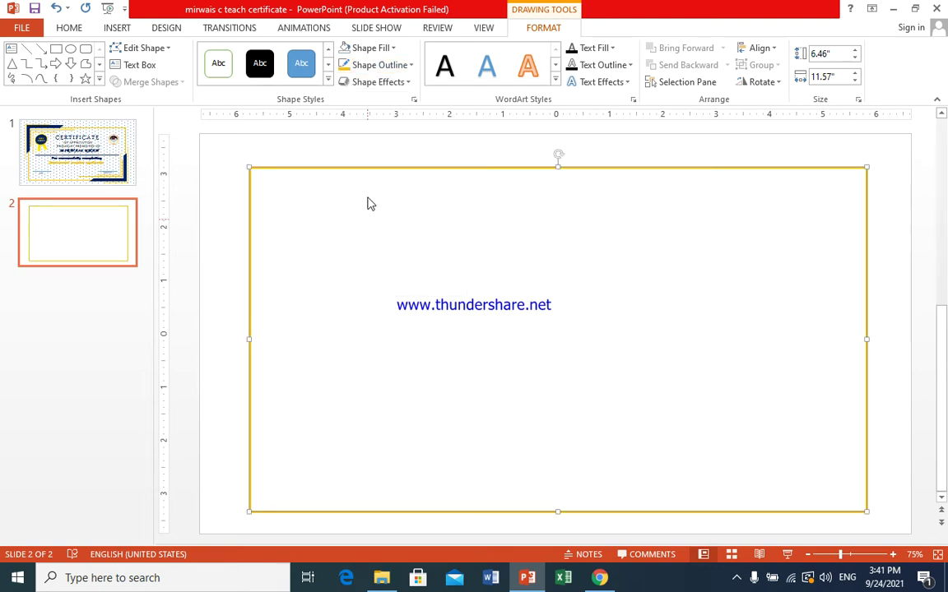
{"action": "left_click", "coordinate": [301, 201]}
{"action": "left_click", "coordinate": [117, 28]}
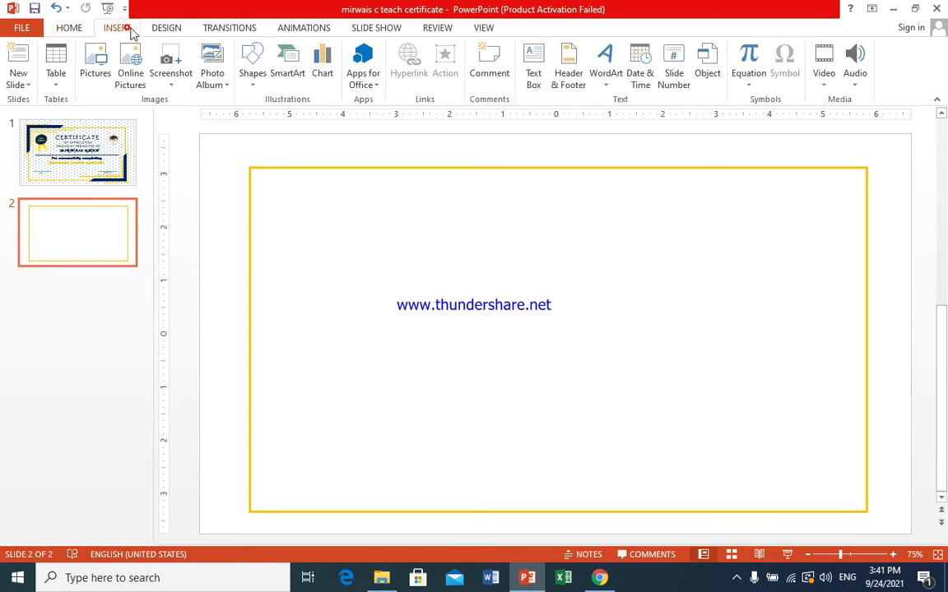
Draw a Half Frame shape in the gold border's top-left corner
{"action": "left_click", "coordinate": [252, 74]}
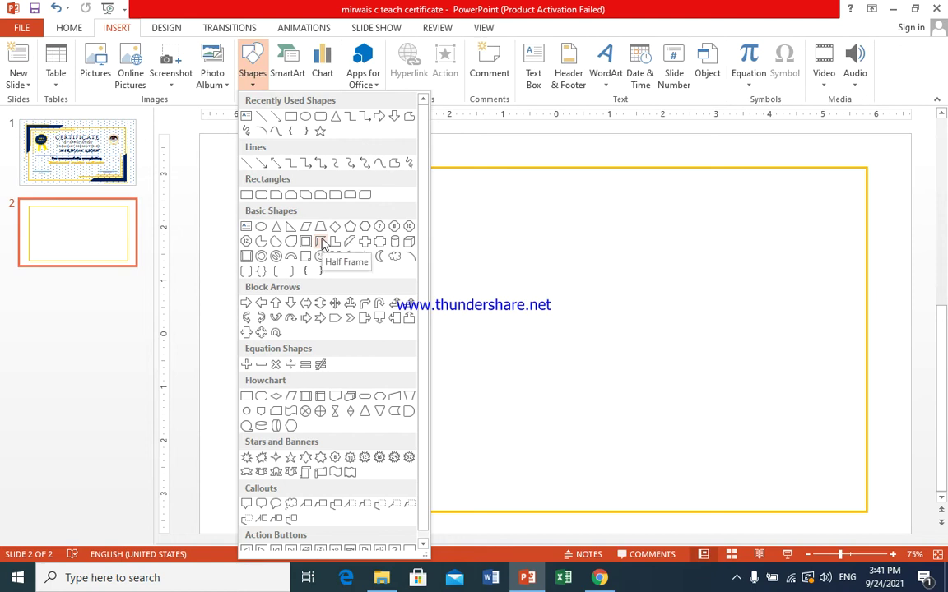
{"action": "left_click", "coordinate": [321, 243]}
{"action": "mouse_move", "coordinate": [308, 188]}
{"action": "left_mouse_down"}
{"action": "mouse_move", "coordinate": [485, 331]}
{"action": "mouse_move", "coordinate": [529, 385]}
{"action": "left_mouse_up"}
{"action": "mouse_move", "coordinate": [370, 236]}
{"action": "left_mouse_down"}
{"action": "mouse_move", "coordinate": [332, 213]}
{"action": "mouse_move", "coordinate": [309, 213]}
{"action": "left_mouse_up"}
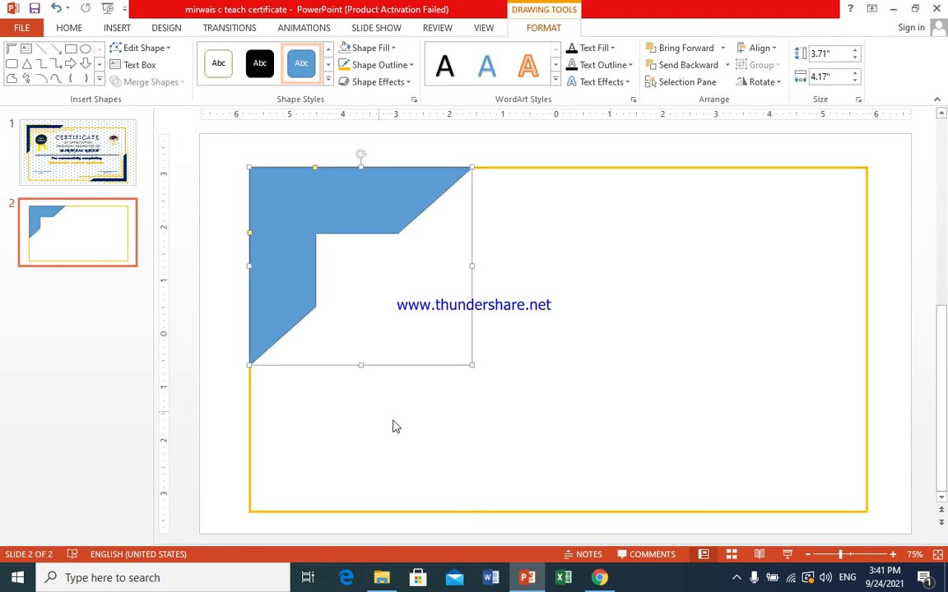
{"action": "left_click_drag", "start_coordinate": [474, 365], "coordinate": [523, 410]}
{"action": "left_click", "coordinate": [332, 217]}
Enlarge the half frame to about 5.18" by 5.96" and thin both its arms
{"action": "left_click_drag", "start_coordinate": [473, 365], "coordinate": [568, 443]}
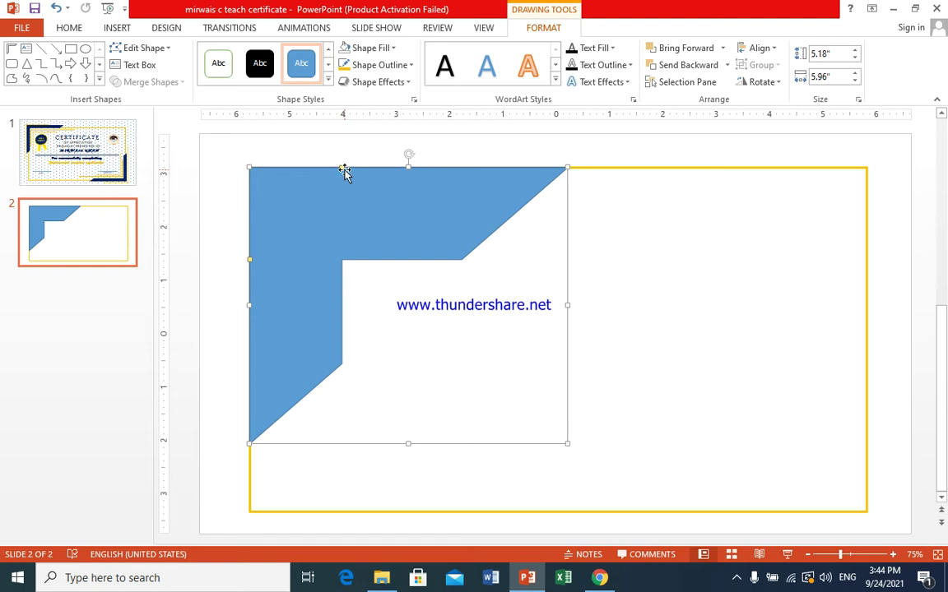
{"action": "left_click_drag", "start_coordinate": [341, 168], "coordinate": [265, 182]}
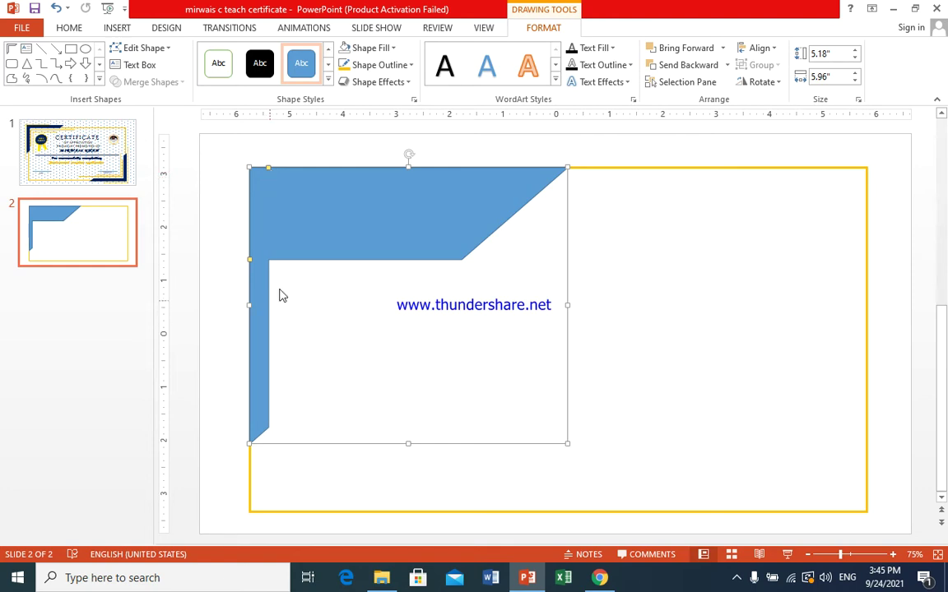
{"action": "left_click_drag", "start_coordinate": [250, 262], "coordinate": [273, 187]}
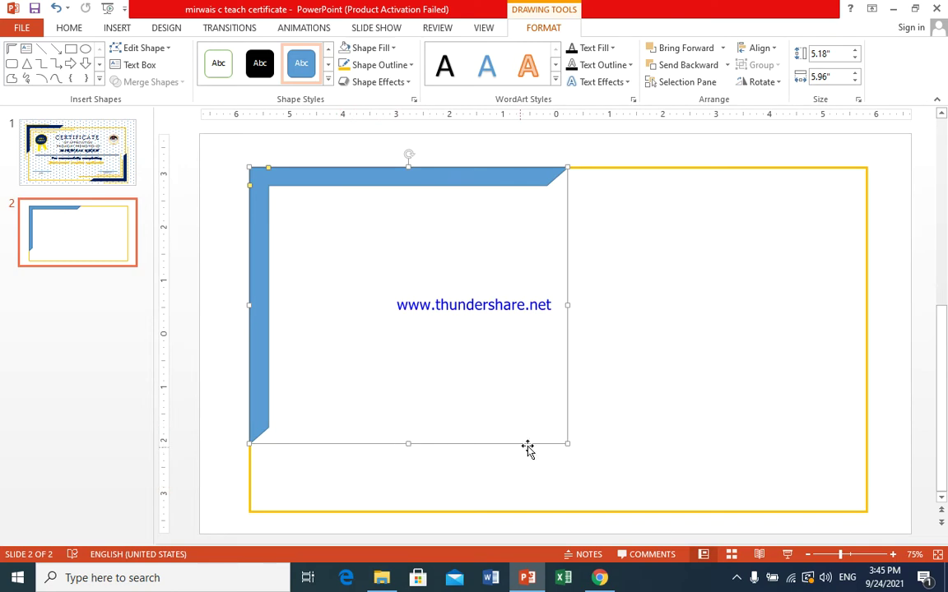
Shrink the half frame to about 3.54" by 3.79"
{"action": "left_click_drag", "start_coordinate": [567, 444], "coordinate": [485, 388]}
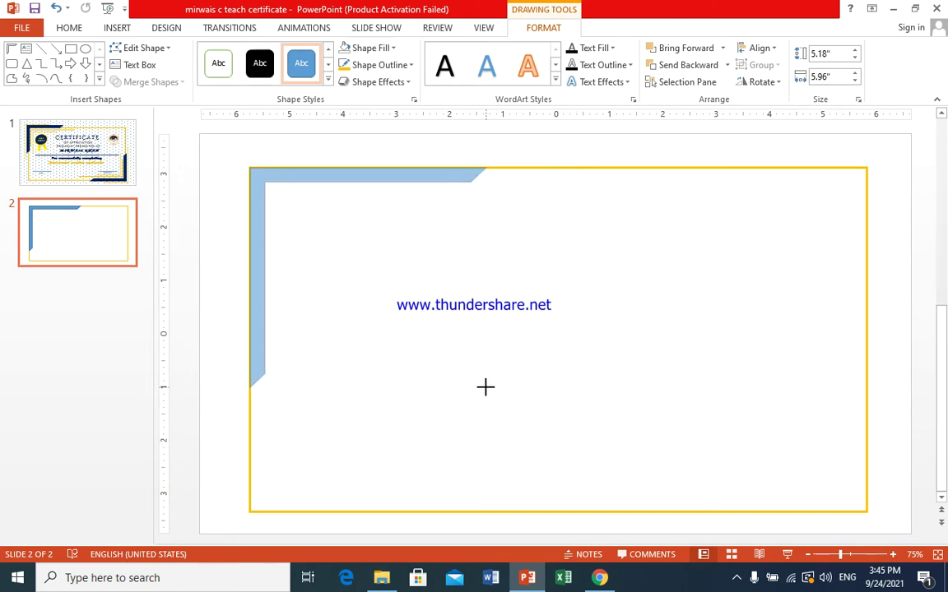
{"action": "left_click_drag", "start_coordinate": [486, 388], "coordinate": [455, 360]}
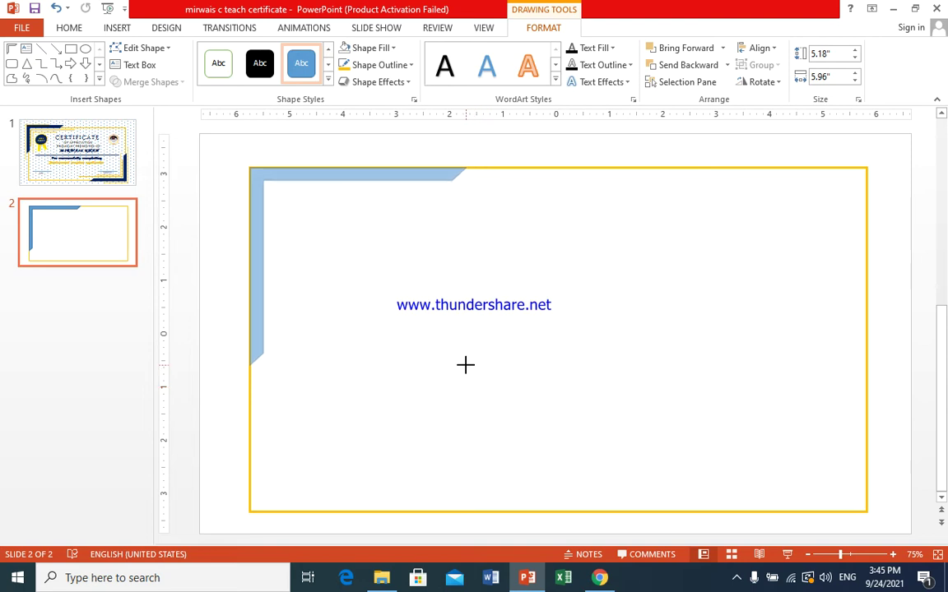
{"action": "left_click_drag", "start_coordinate": [455, 360], "coordinate": [442, 350]}
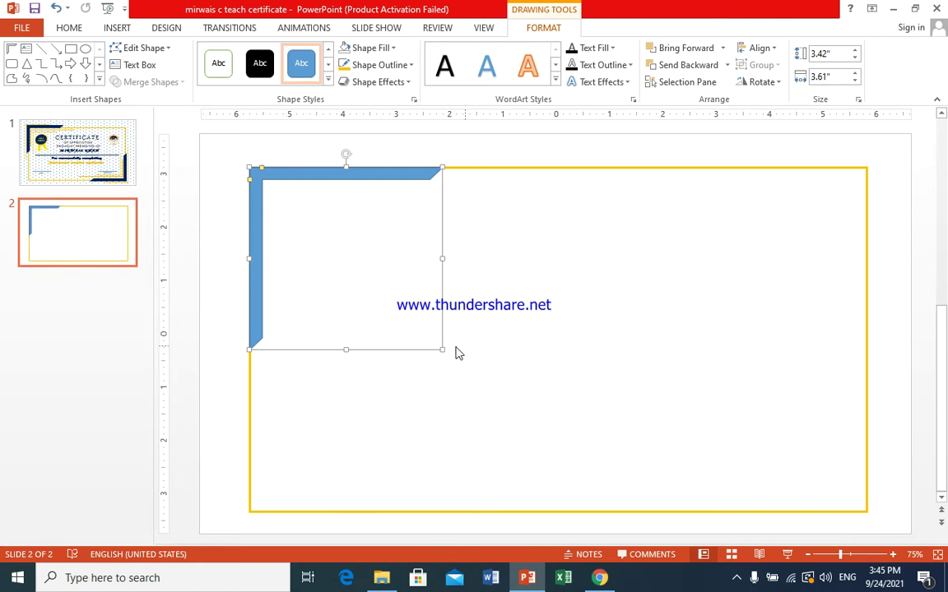
{"action": "left_click_drag", "start_coordinate": [442, 349], "coordinate": [451, 355]}
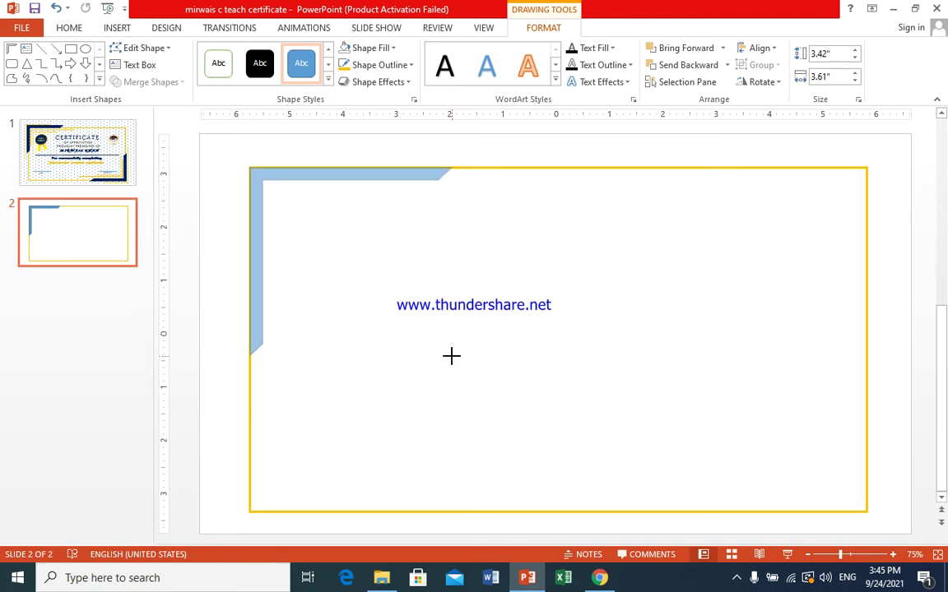
{"action": "left_click_drag", "start_coordinate": [450, 355], "coordinate": [452, 356]}
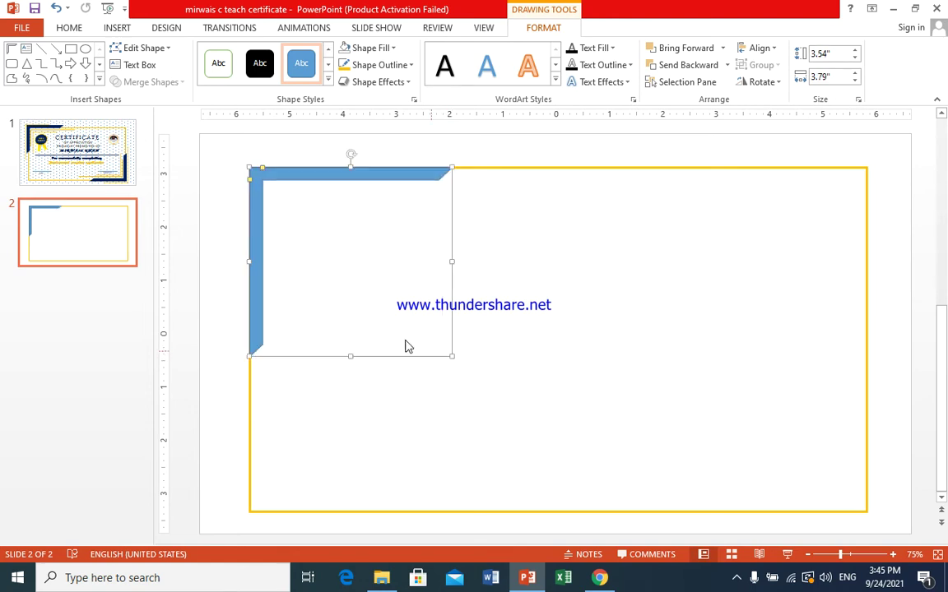
Move the half frame up-left so it overlaps the gold border's top-left corner
{"action": "mouse_move", "coordinate": [250, 181]}
{"action": "left_mouse_down"}
{"action": "mouse_move", "coordinate": [250, 189]}
{"action": "mouse_move", "coordinate": [268, 172]}
{"action": "left_mouse_up"}
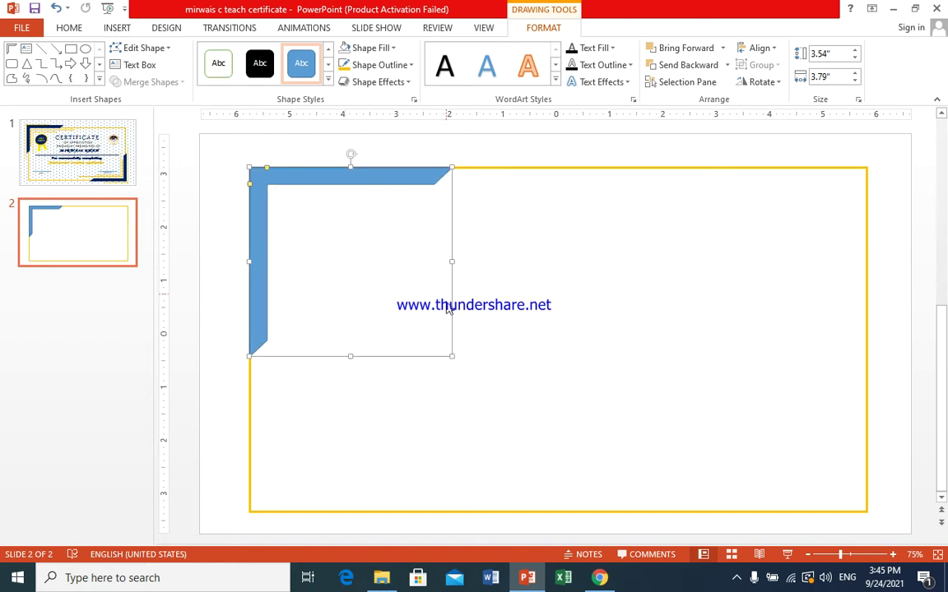
{"action": "left_click_drag", "start_coordinate": [449, 324], "coordinate": [442, 318]}
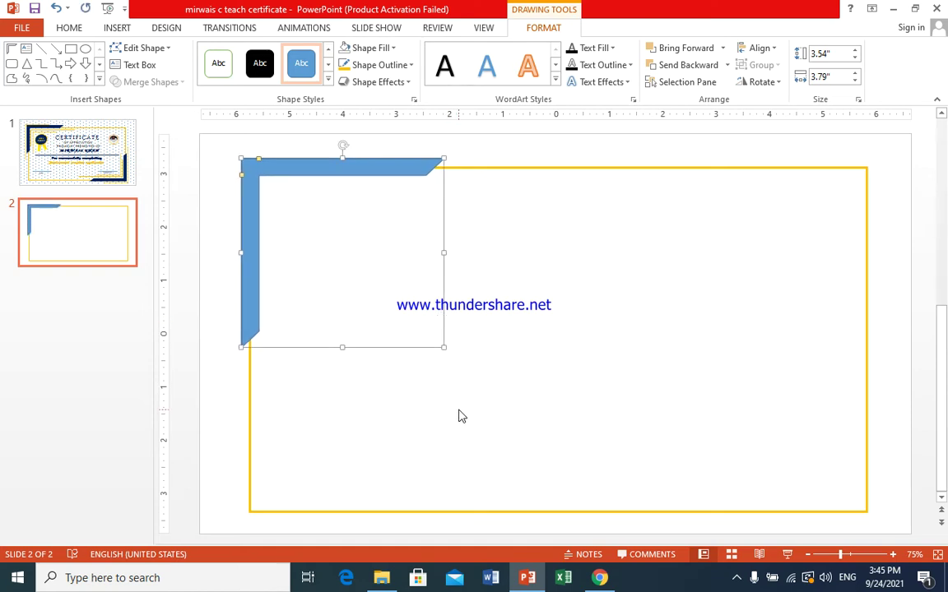
{"action": "left_click", "coordinate": [530, 278]}
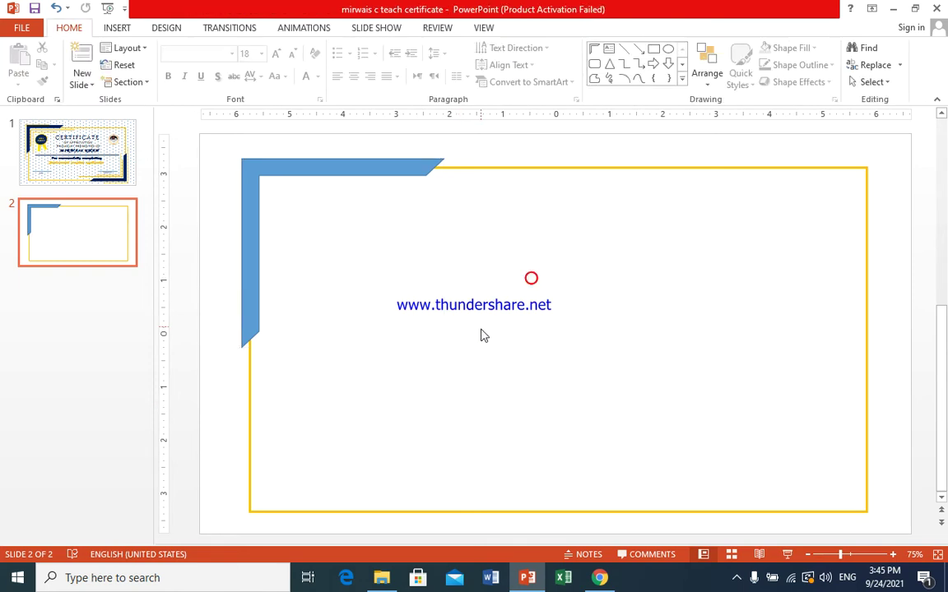
Fill the top-left corner frame with dark navy
{"action": "left_click", "coordinate": [345, 167]}
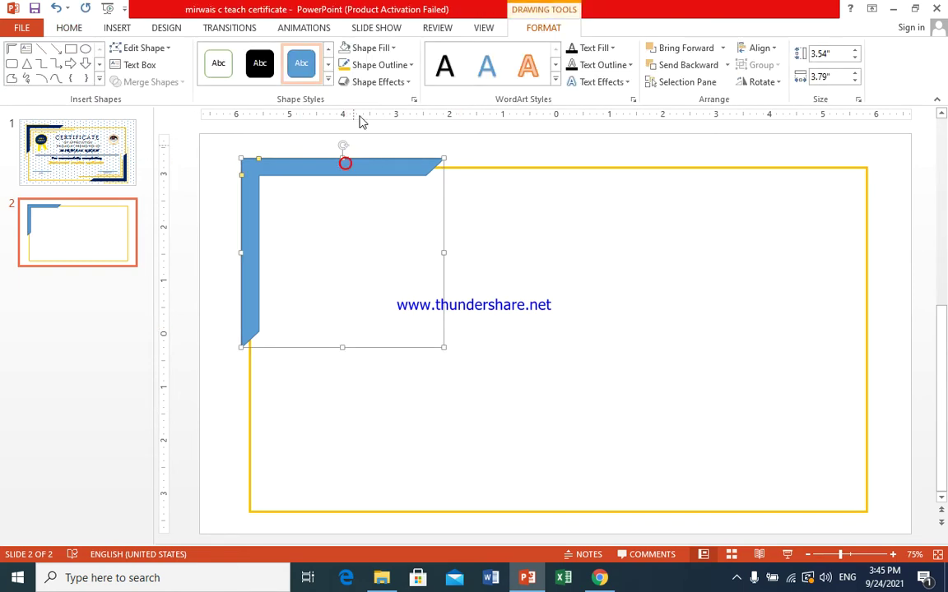
{"action": "left_click", "coordinate": [393, 48]}
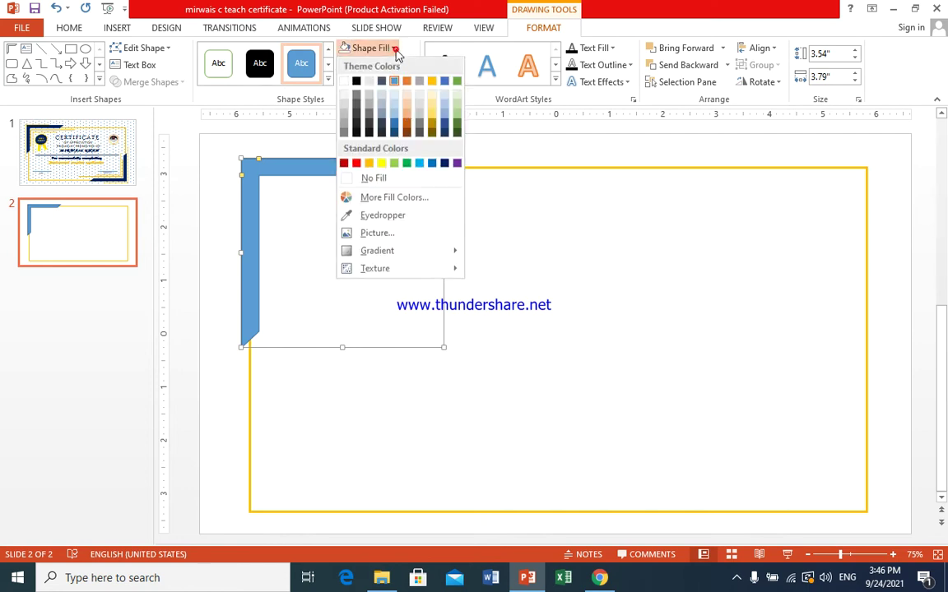
{"action": "left_click", "coordinate": [444, 164]}
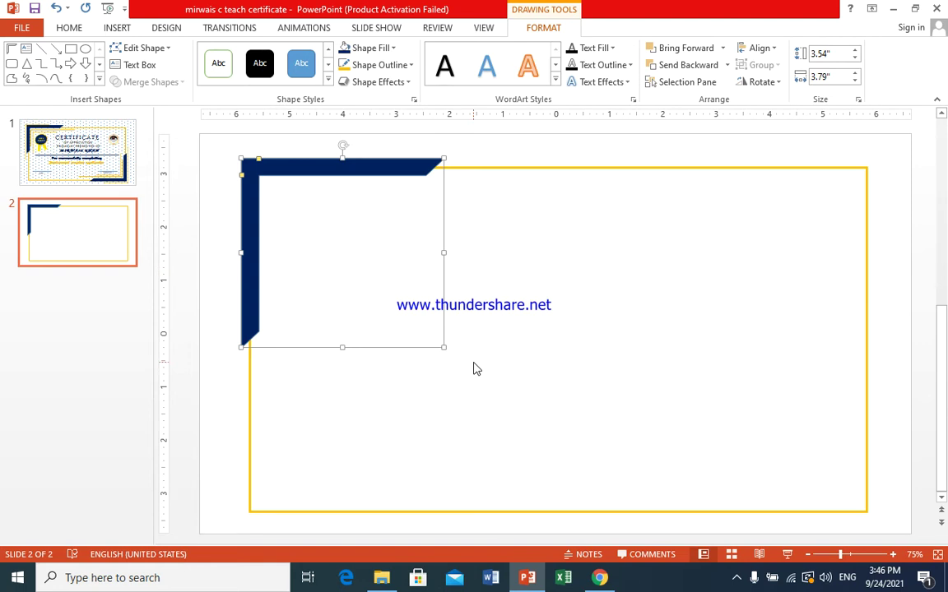
Duplicate the navy corner, rotate it 180° and fit it into the bottom-right corner
{"action": "key", "text": "ctrl+d"}
{"action": "mouse_move", "coordinate": [451, 304]}
{"action": "left_mouse_down"}
{"action": "mouse_move", "coordinate": [775, 443]}
{"action": "mouse_move", "coordinate": [758, 421]}
{"action": "left_mouse_up"}
{"action": "mouse_move", "coordinate": [666, 274]}
{"action": "left_mouse_down"}
{"action": "mouse_move", "coordinate": [773, 339]}
{"action": "mouse_move", "coordinate": [690, 494]}
{"action": "left_mouse_up"}
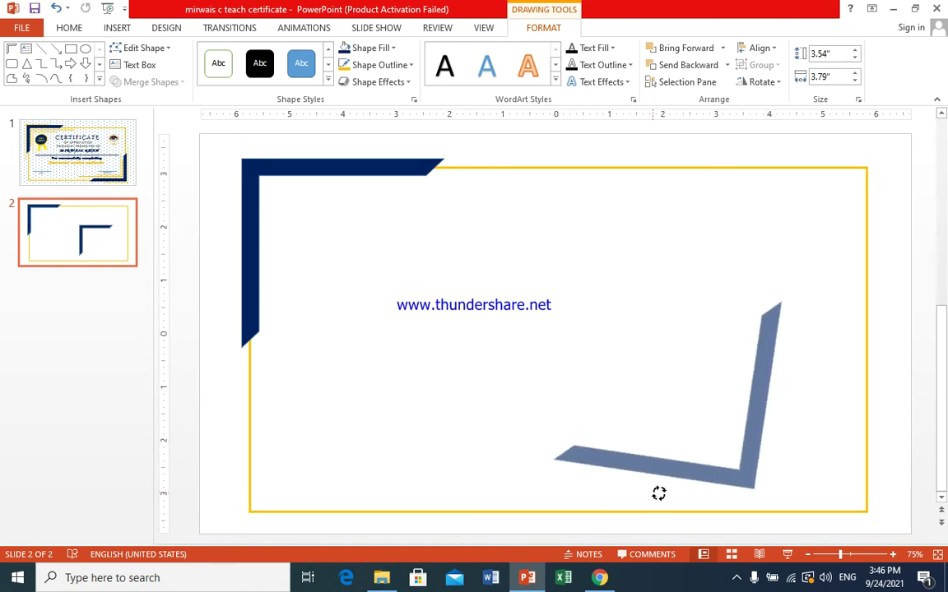
{"action": "left_click_drag", "start_coordinate": [689, 494], "coordinate": [666, 491]}
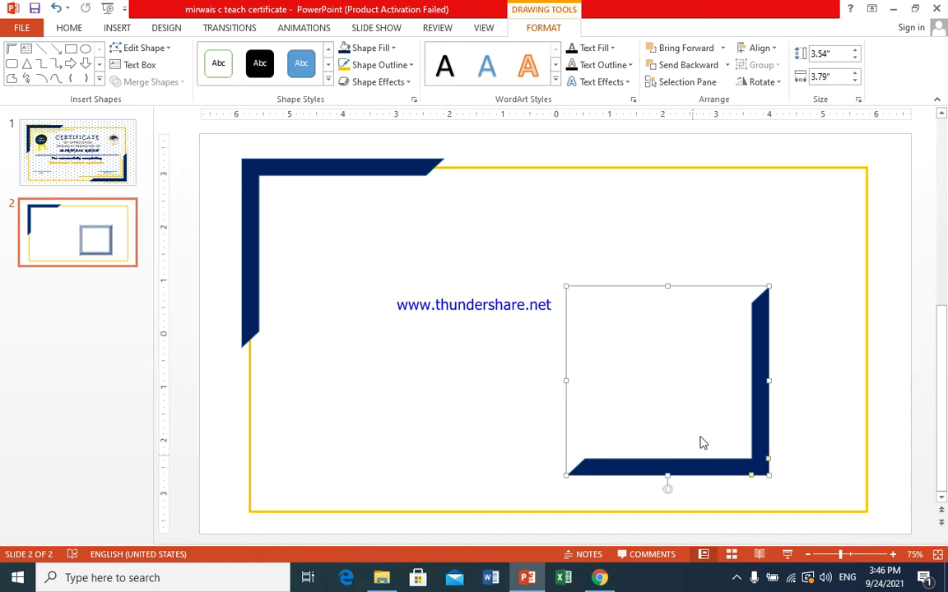
{"action": "left_click_drag", "start_coordinate": [625, 290], "coordinate": [725, 325]}
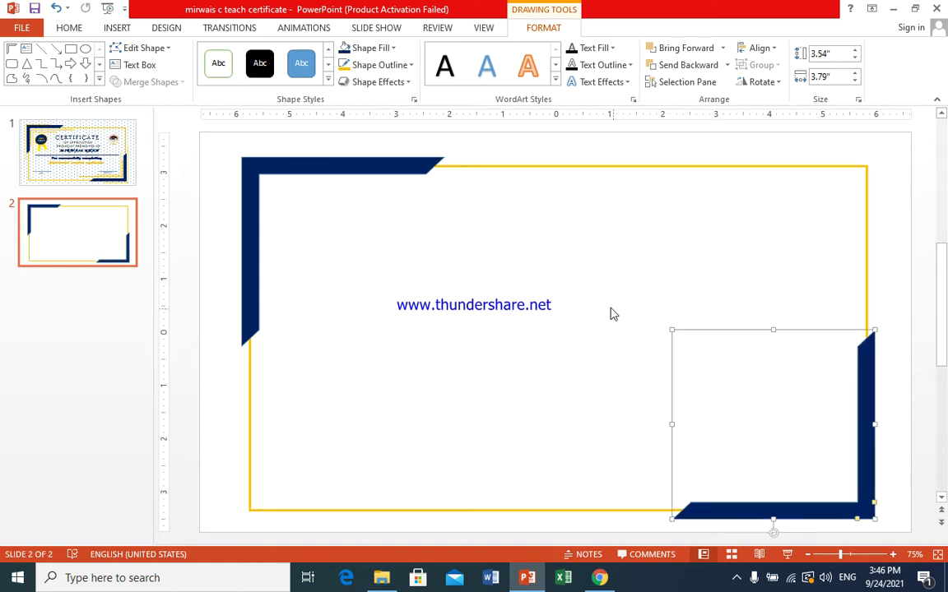
{"action": "key", "text": "ctrl+Down"}
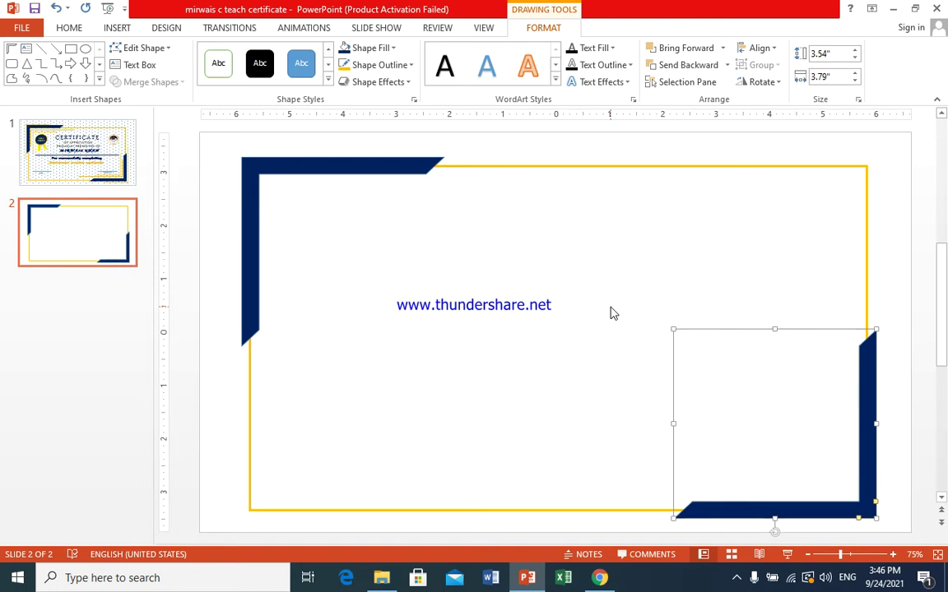
{"action": "key", "text": "ctrl+Up"}
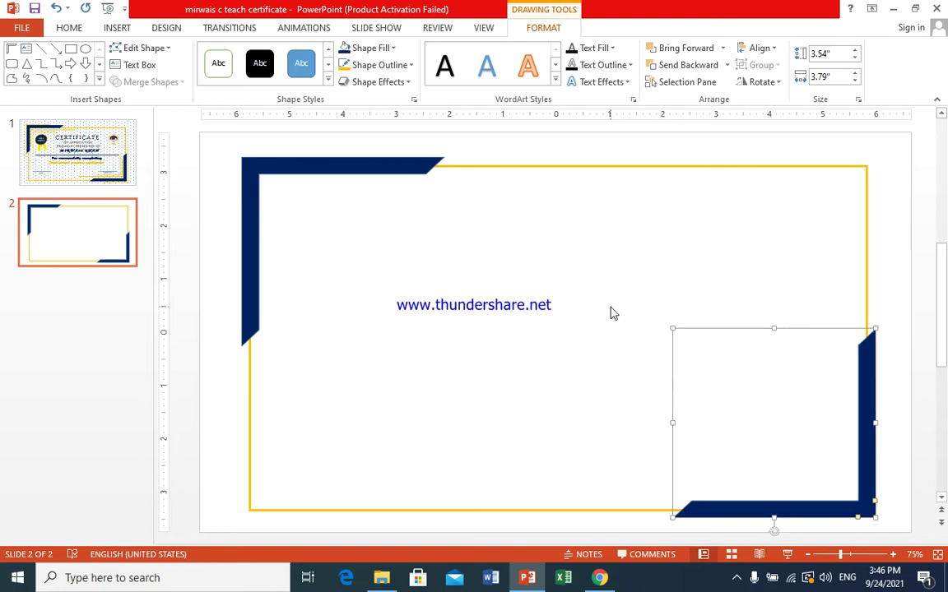
{"action": "key", "text": "ctrl+Down"}
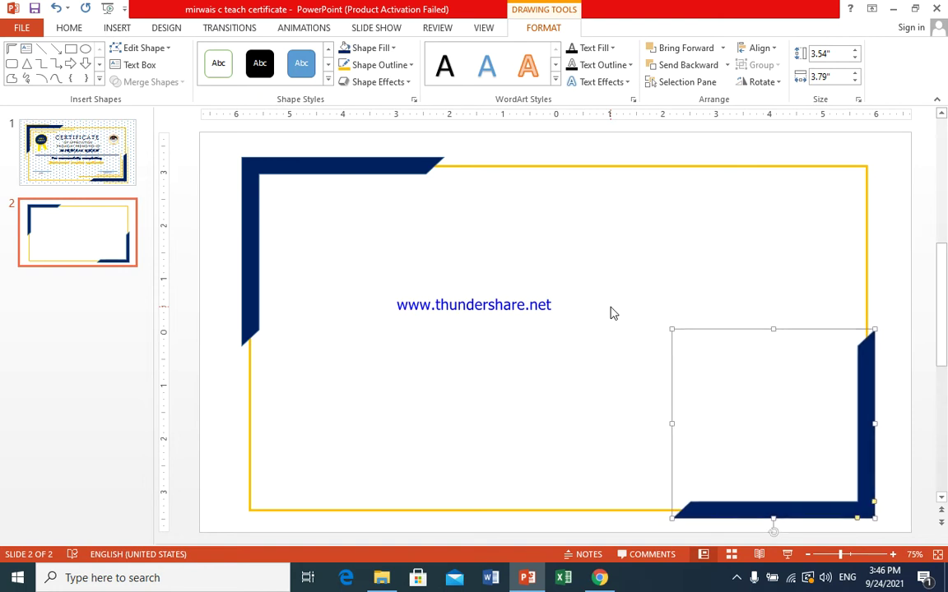
{"action": "key", "text": "ctrl+Right"}
{"action": "key", "text": "ctrl+Up"}
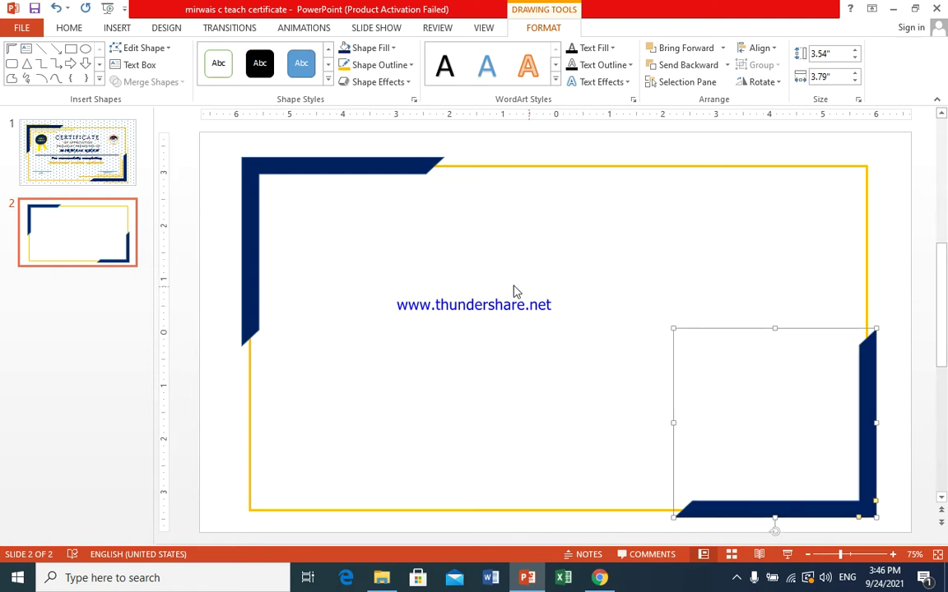
{"action": "left_click", "coordinate": [498, 287]}
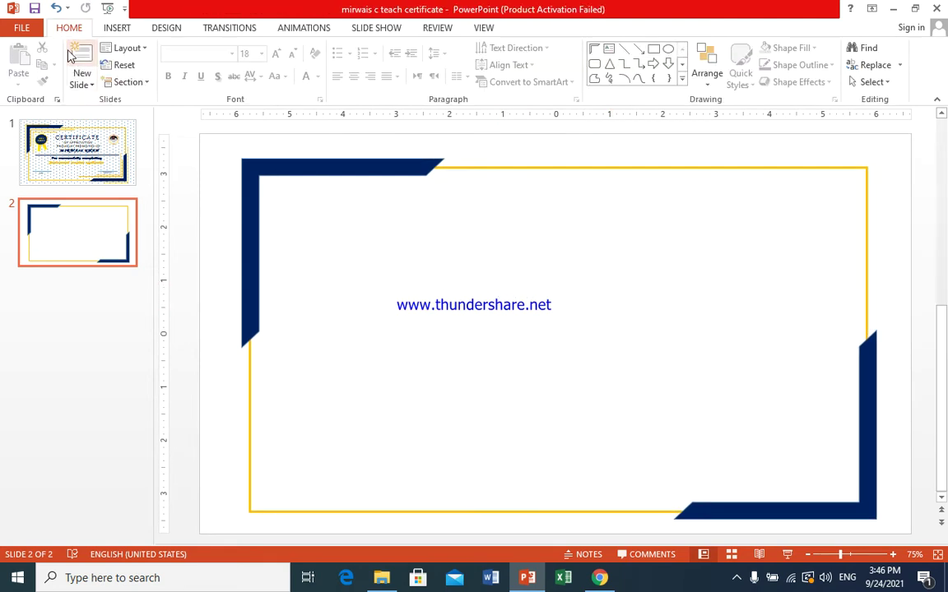
Draw an L-Shape in the slide's top-left corner
{"action": "left_click", "coordinate": [119, 27]}
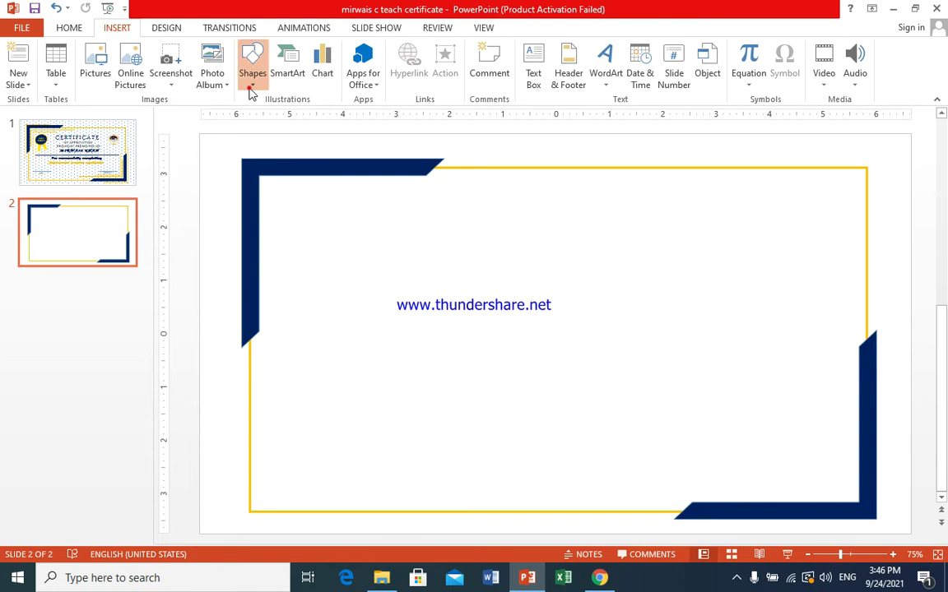
{"action": "left_click", "coordinate": [251, 89]}
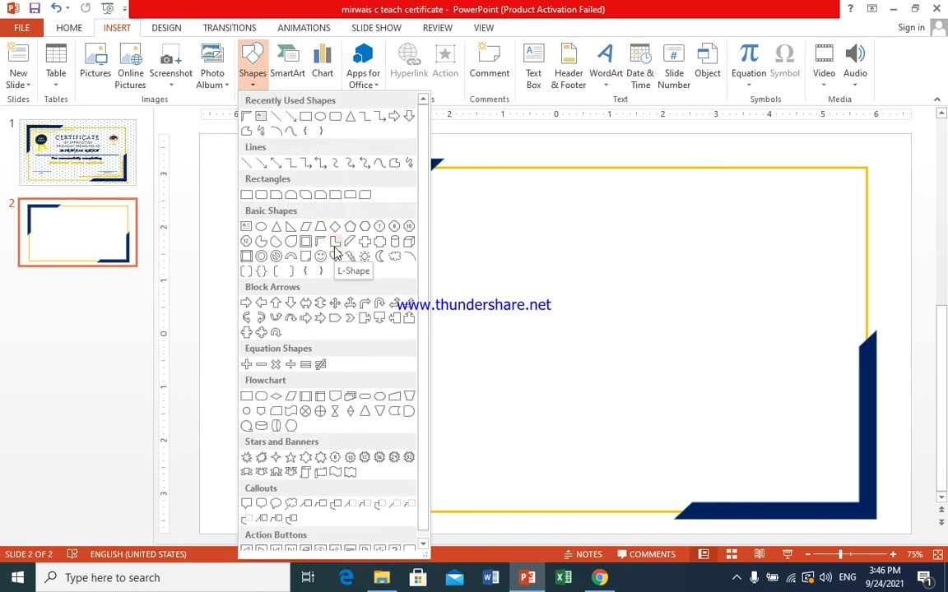
{"action": "left_click", "coordinate": [335, 251]}
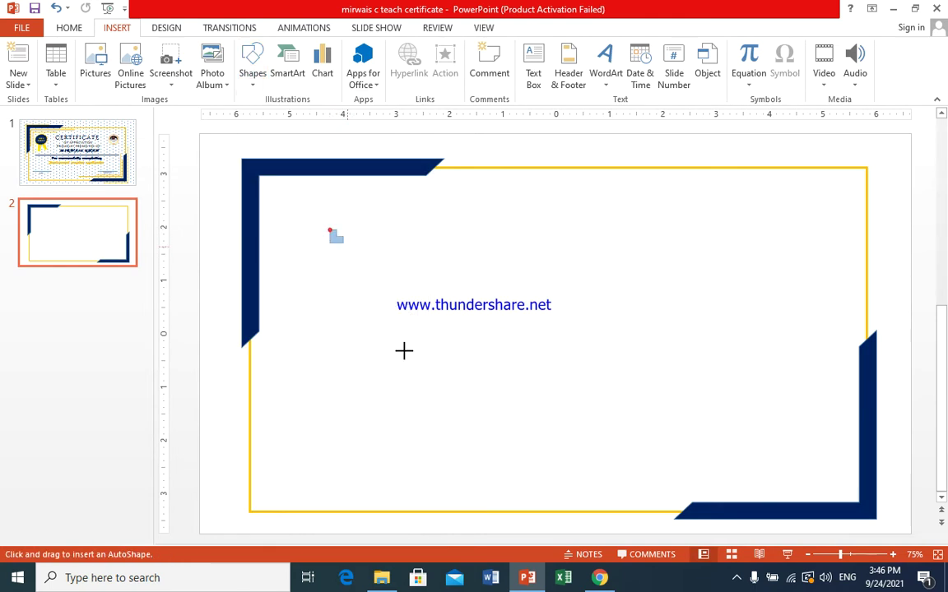
{"action": "left_click_drag", "start_coordinate": [329, 230], "coordinate": [492, 412]}
{"action": "left_click_drag", "start_coordinate": [383, 318], "coordinate": [309, 255]}
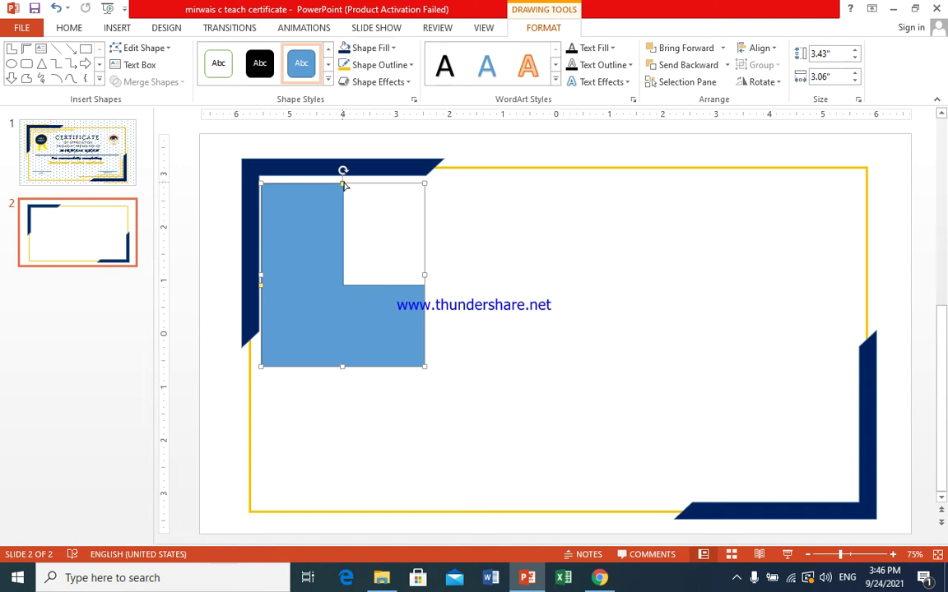
Thin both L-shape arms and nest it, 3.43" by 3.06", inside the navy top-left corner
{"action": "left_click_drag", "start_coordinate": [342, 186], "coordinate": [275, 199]}
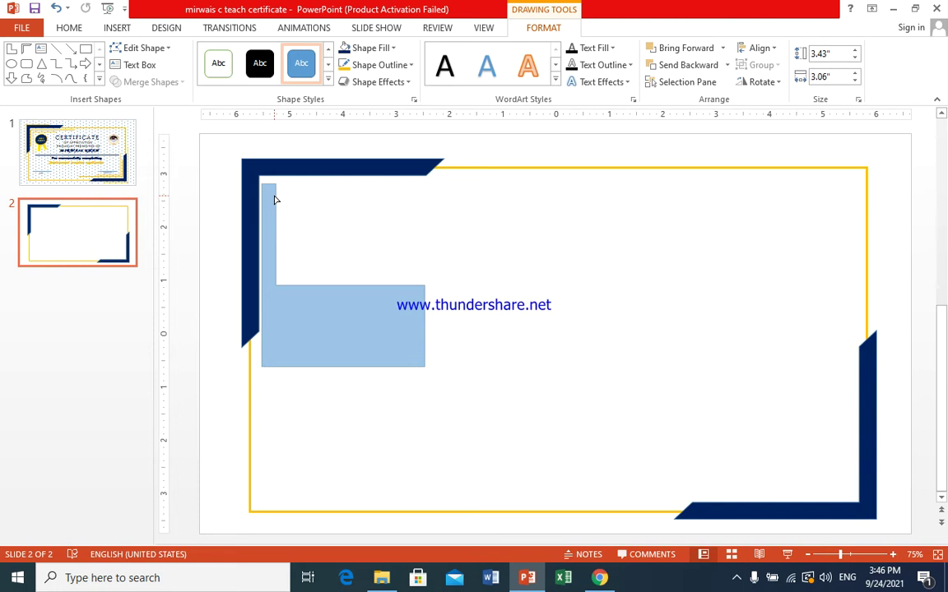
{"action": "left_click_drag", "start_coordinate": [274, 201], "coordinate": [273, 202]}
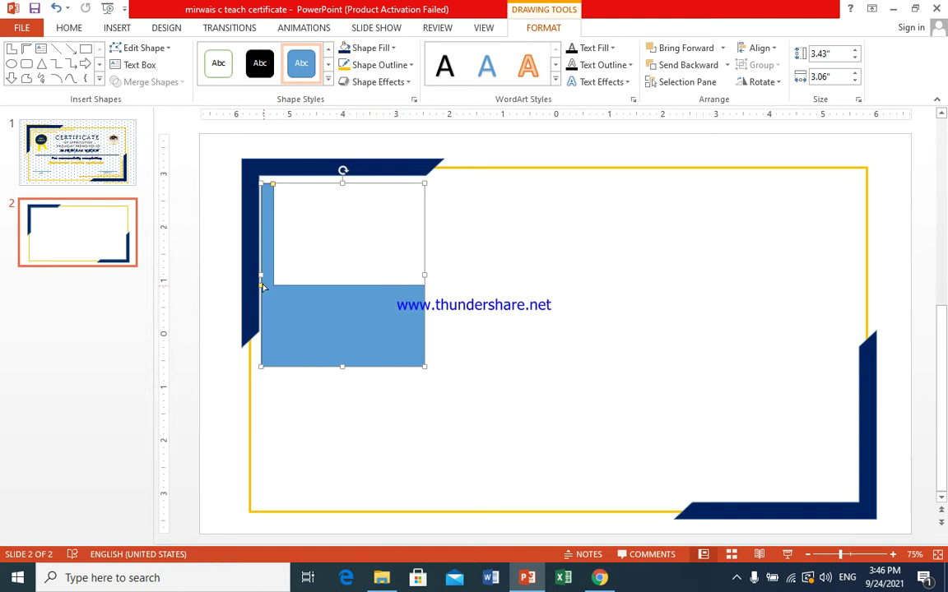
{"action": "left_click_drag", "start_coordinate": [261, 286], "coordinate": [261, 359]}
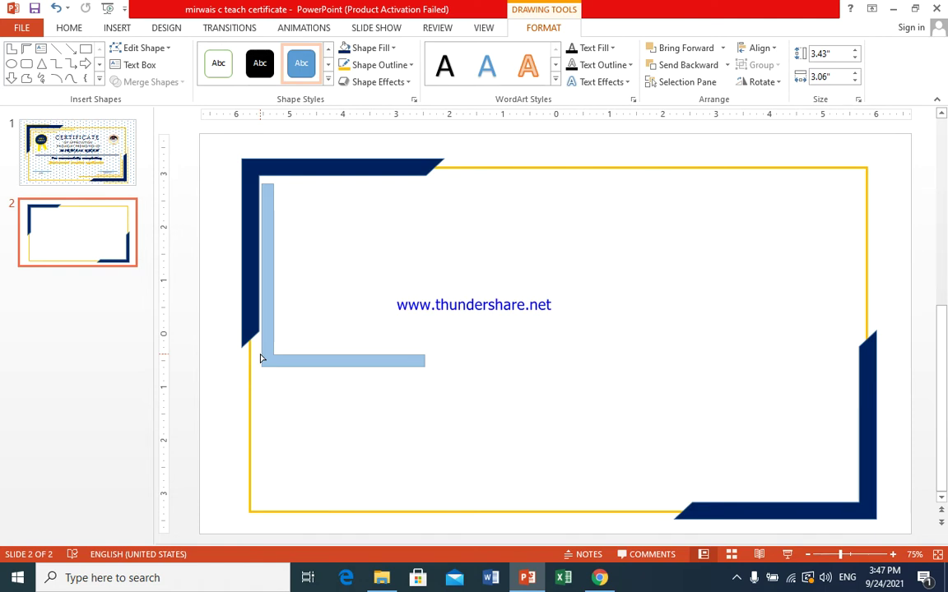
{"action": "left_click_drag", "start_coordinate": [261, 359], "coordinate": [262, 366]}
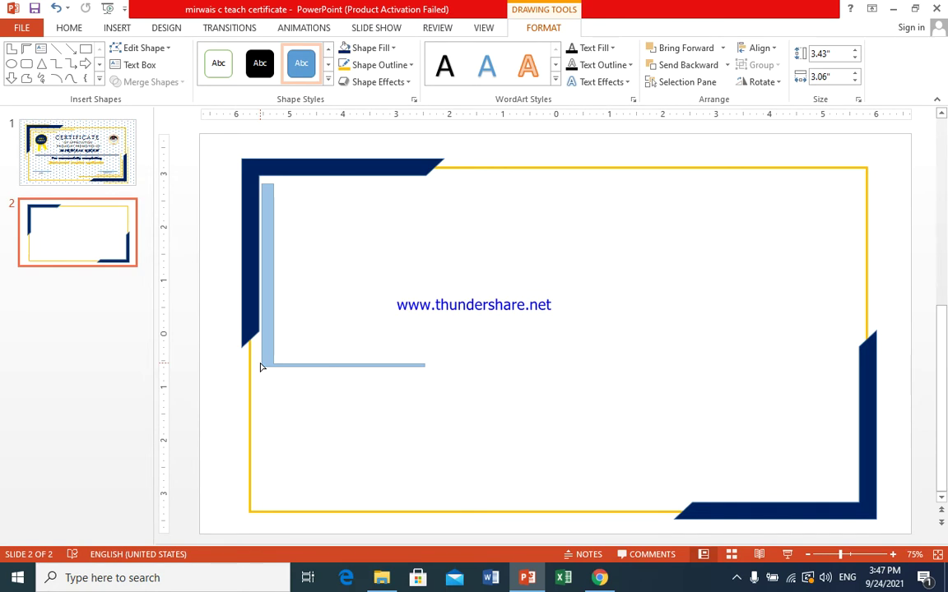
{"action": "left_click_drag", "start_coordinate": [260, 367], "coordinate": [261, 367]}
{"action": "left_click_drag", "start_coordinate": [273, 187], "coordinate": [263, 193]}
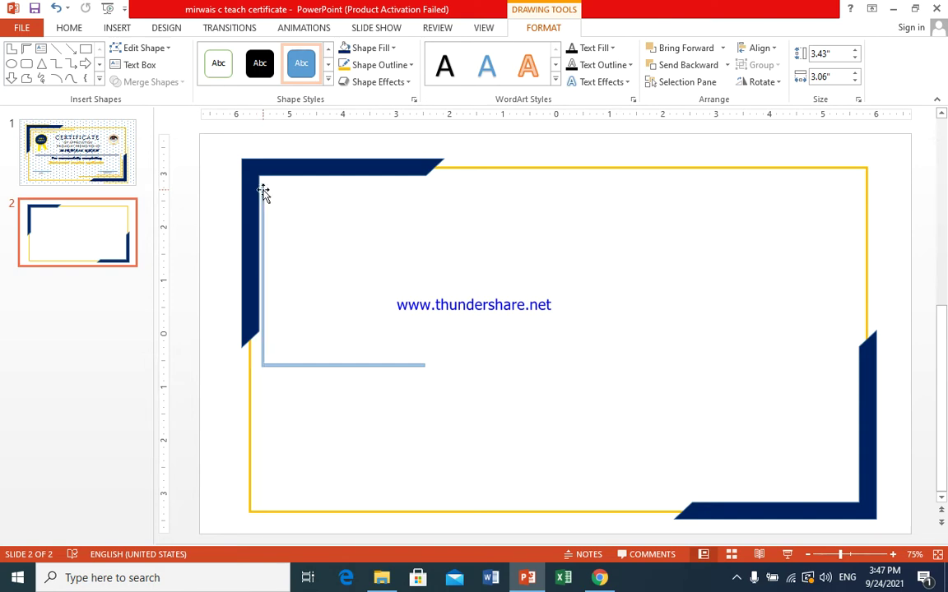
{"action": "left_click_drag", "start_coordinate": [263, 193], "coordinate": [263, 194]}
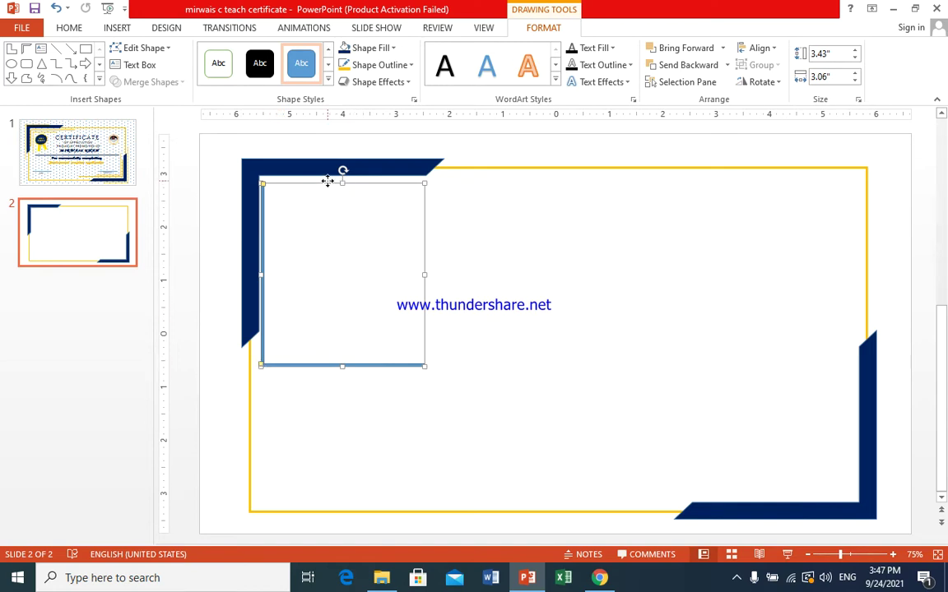
{"action": "left_click_drag", "start_coordinate": [328, 181], "coordinate": [352, 189]}
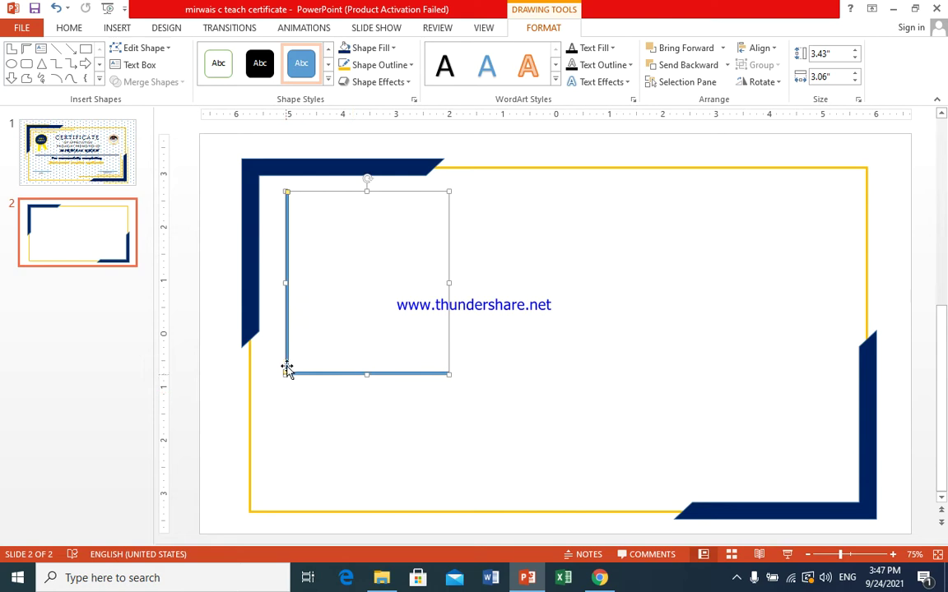
{"action": "left_click_drag", "start_coordinate": [285, 375], "coordinate": [288, 375]}
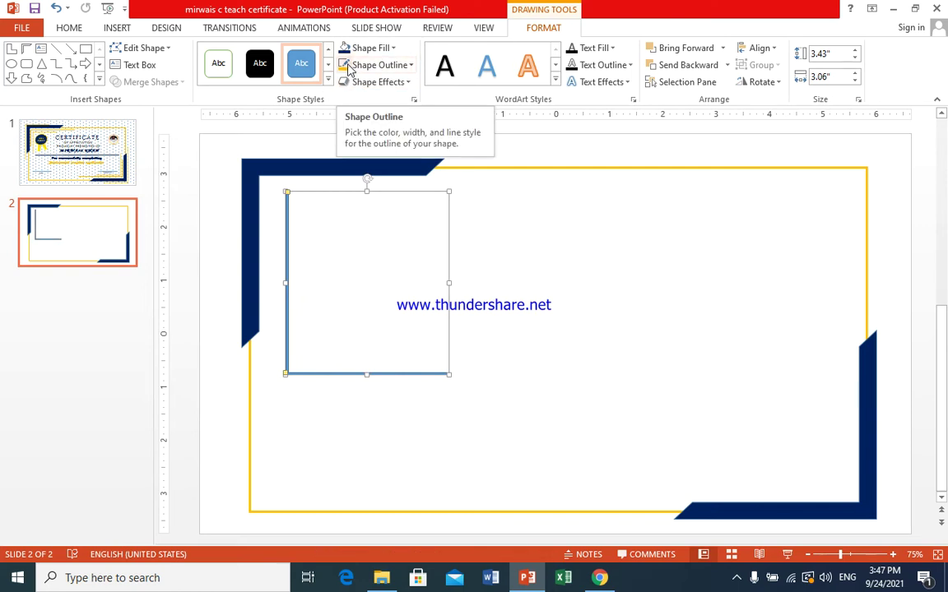
Remove the outlines from the thin L-shape and both navy corner frames
{"action": "left_click", "coordinate": [347, 66]}
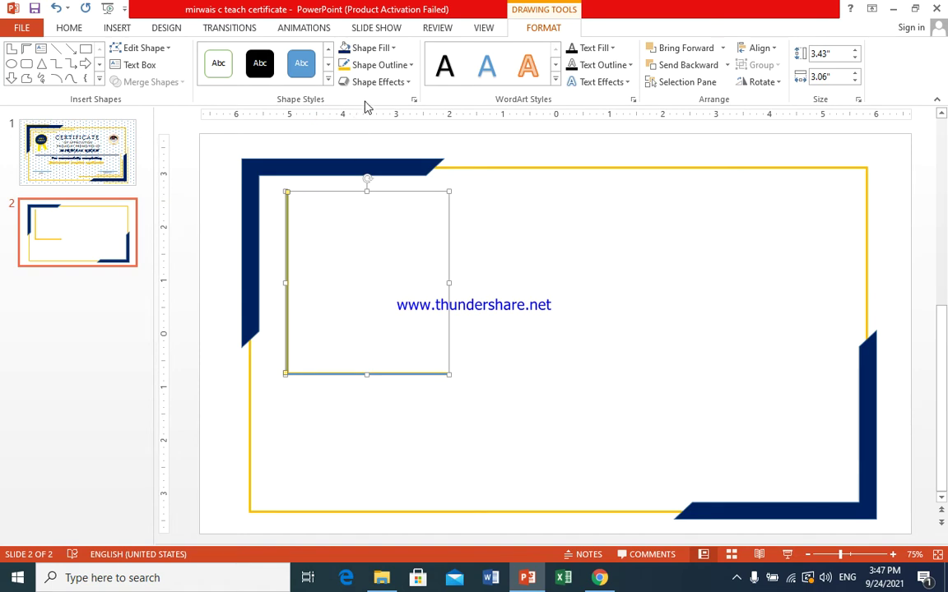
{"action": "left_click", "coordinate": [408, 65]}
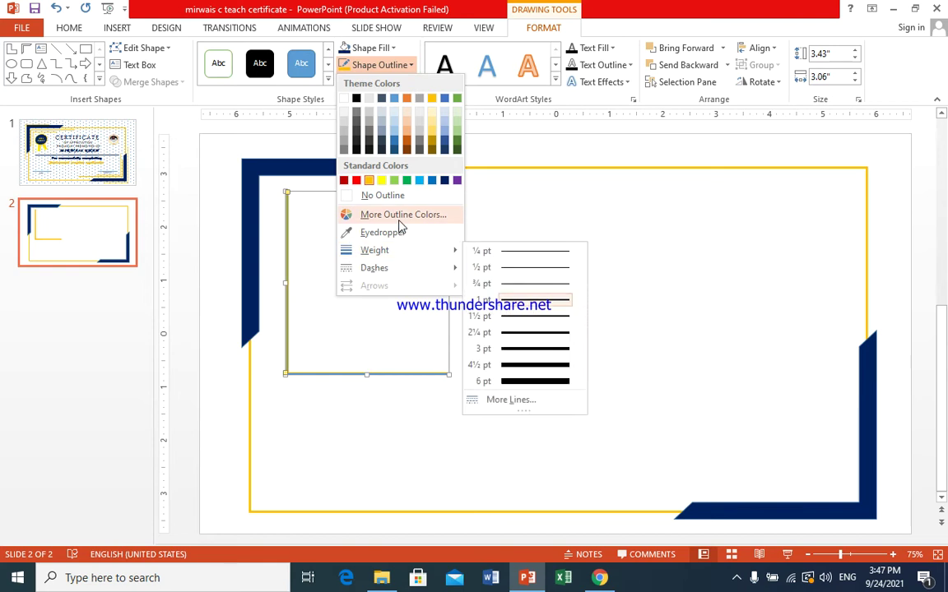
{"action": "left_click", "coordinate": [403, 197]}
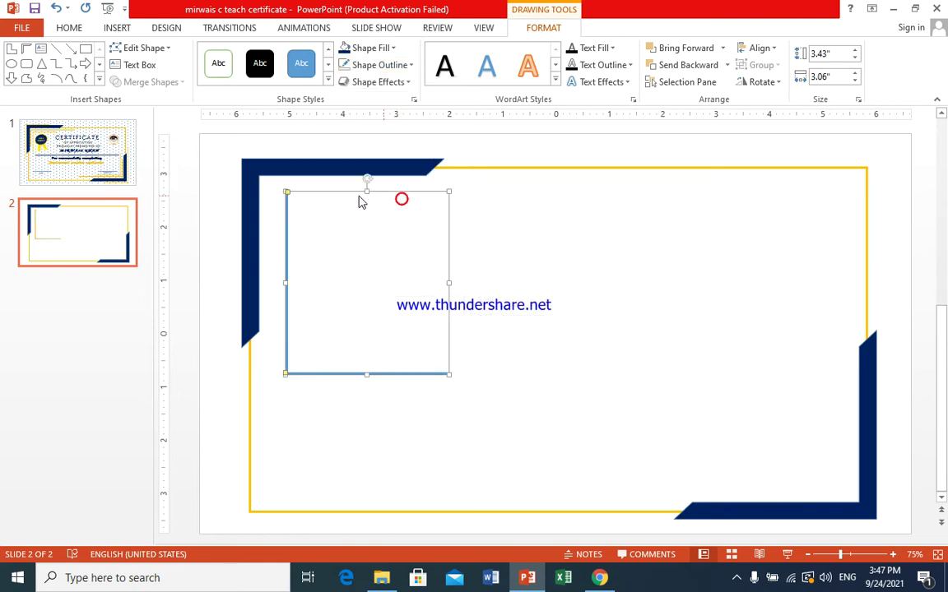
{"action": "left_click", "coordinate": [248, 191]}
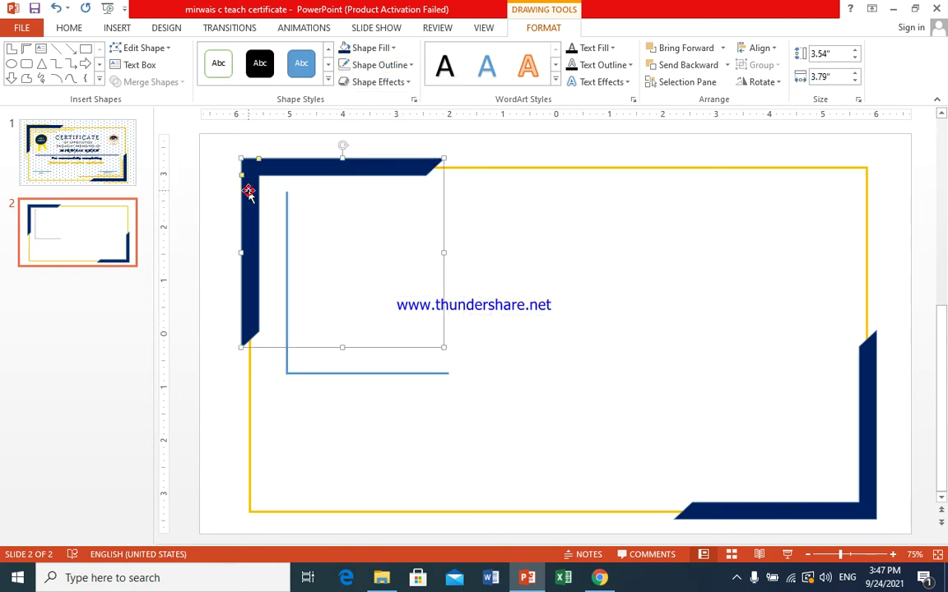
{"action": "left_click", "coordinate": [409, 65]}
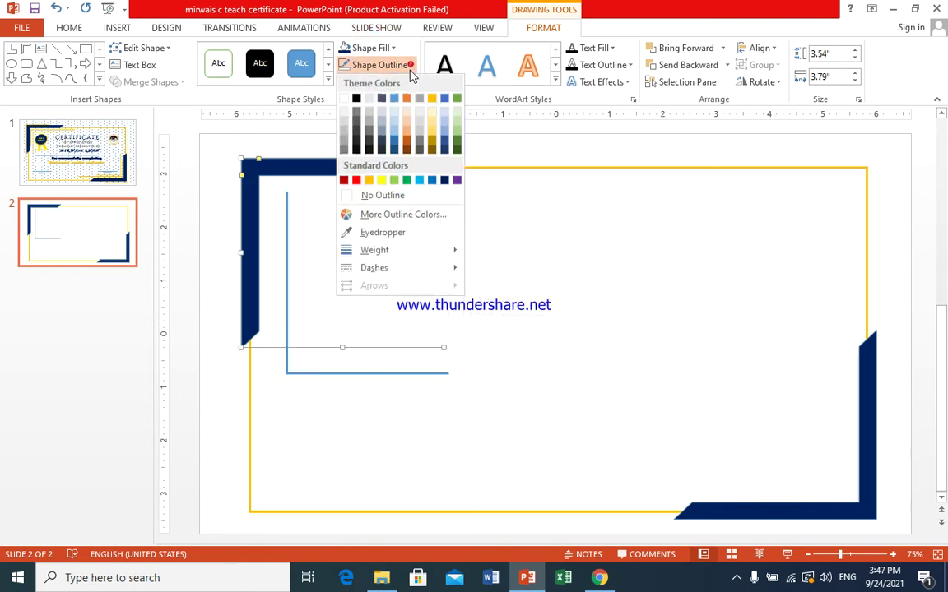
{"action": "left_click", "coordinate": [382, 197]}
{"action": "left_click", "coordinate": [849, 507]}
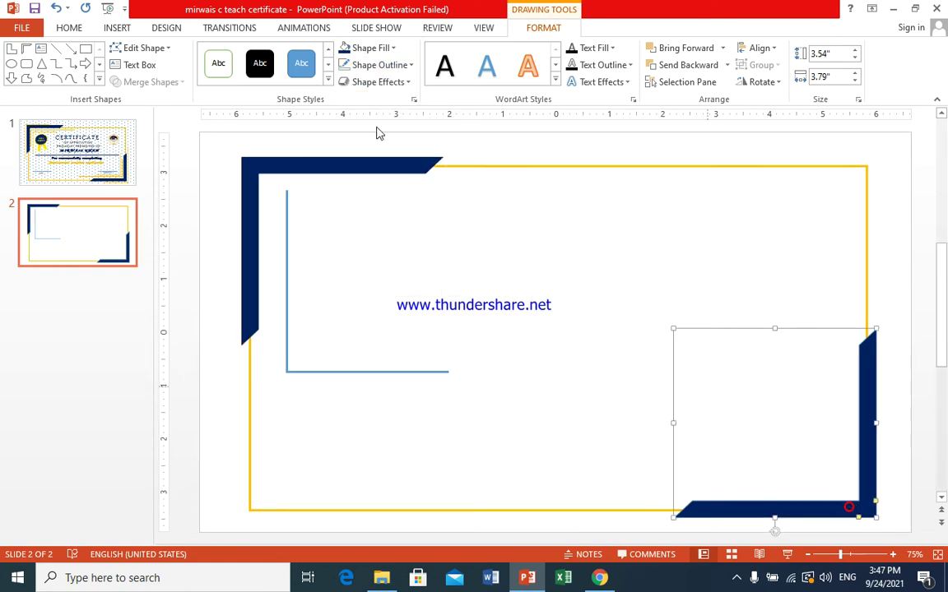
{"action": "left_click", "coordinate": [402, 65]}
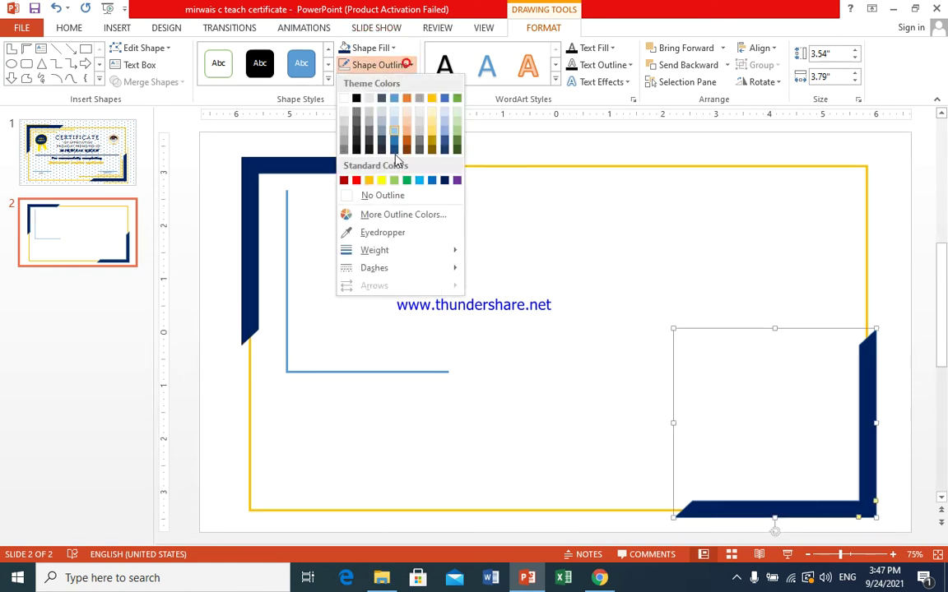
{"action": "left_click", "coordinate": [380, 194]}
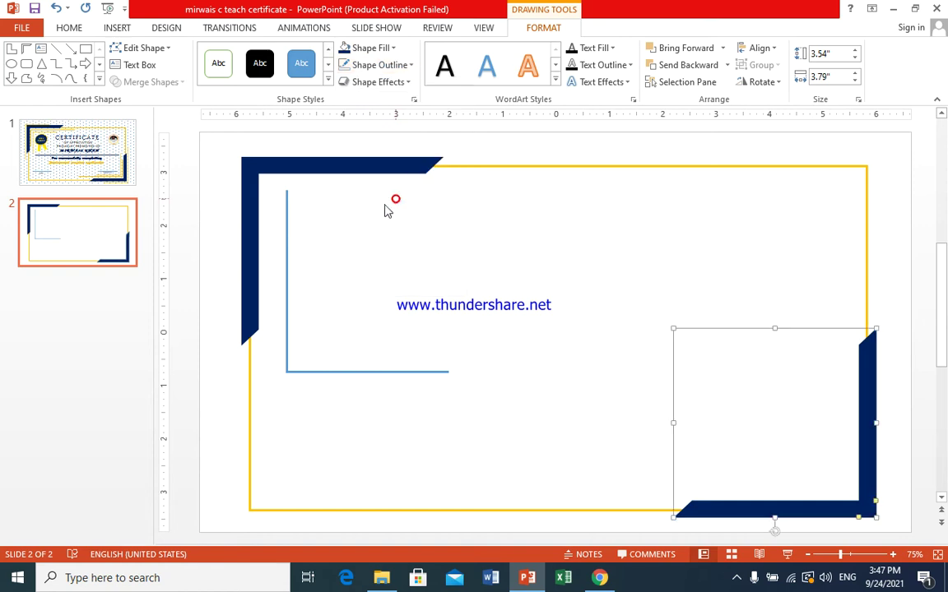
Fill the thin L-frame with gold
{"action": "left_click", "coordinate": [285, 247]}
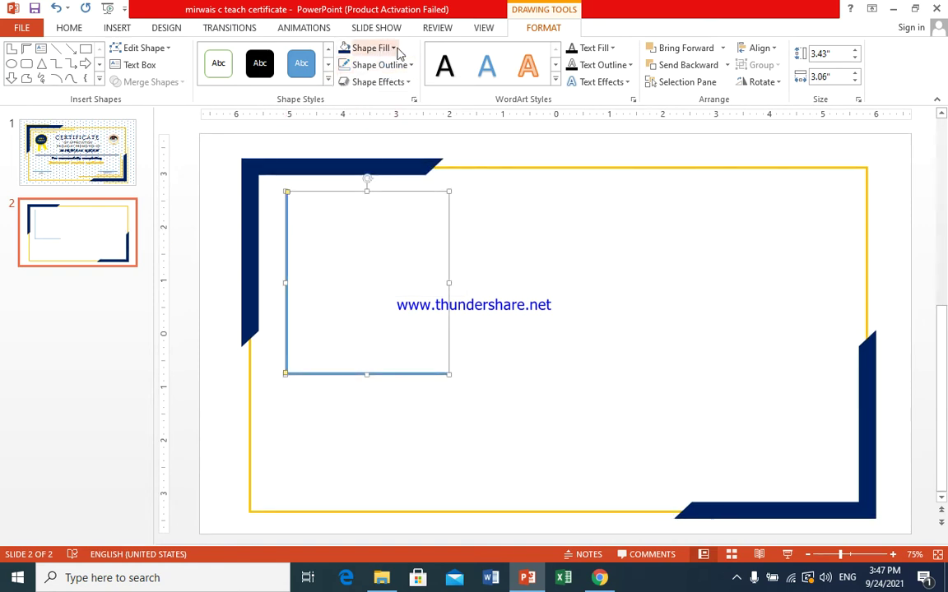
{"action": "left_click", "coordinate": [396, 49]}
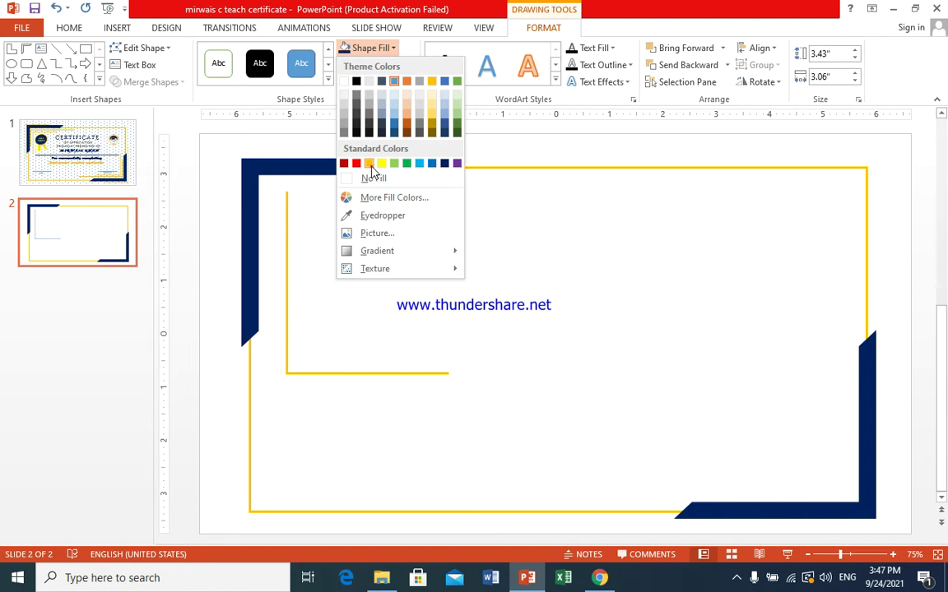
{"action": "left_click", "coordinate": [369, 164]}
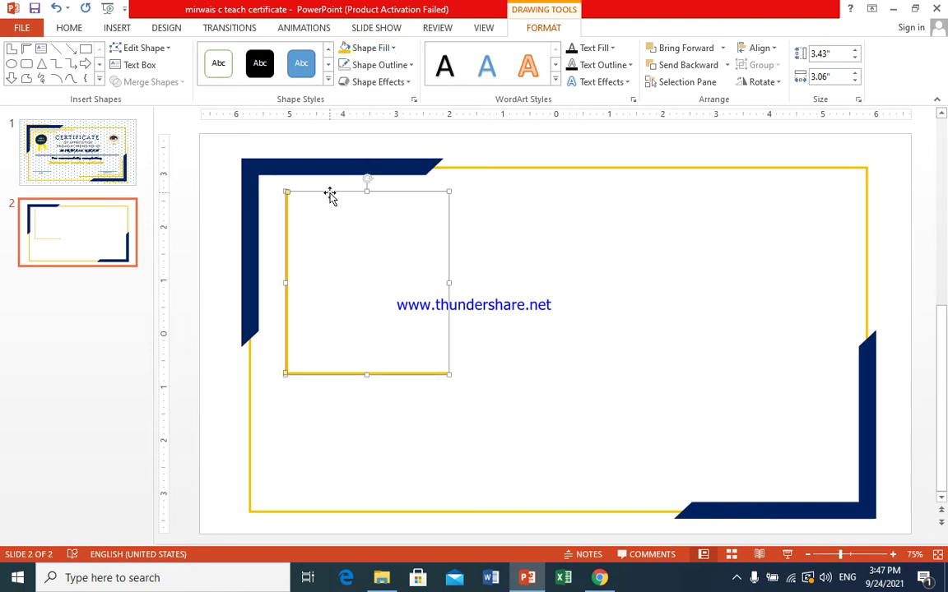
Rotate the gold L-frame, tuck it into the top-left corner, and resize it to about 4.6" by 1.63"
{"action": "mouse_move", "coordinate": [369, 179]}
{"action": "left_mouse_down"}
{"action": "mouse_move", "coordinate": [483, 304]}
{"action": "mouse_move", "coordinate": [484, 290]}
{"action": "left_mouse_up"}
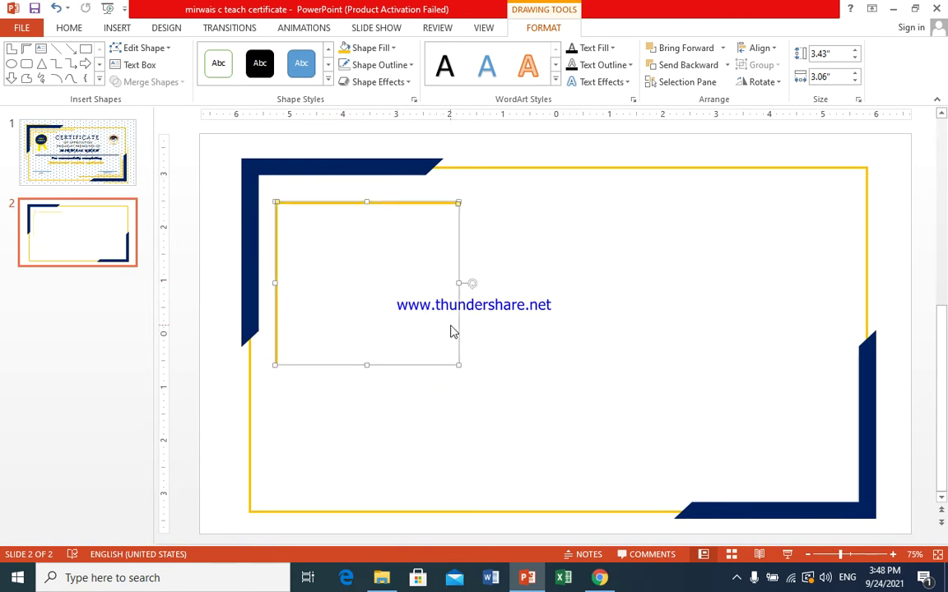
{"action": "left_click_drag", "start_coordinate": [458, 336], "coordinate": [448, 316]}
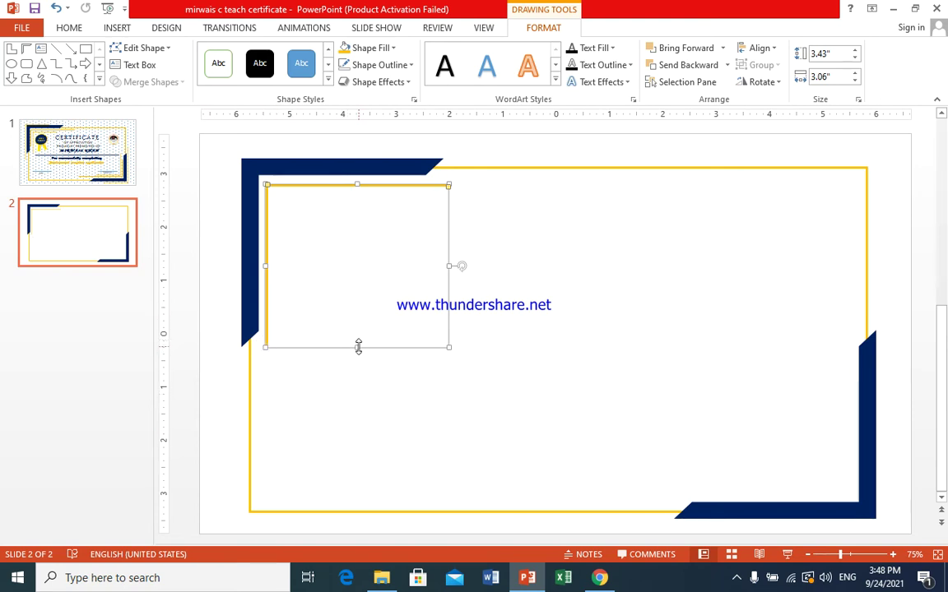
{"action": "left_click_drag", "start_coordinate": [360, 348], "coordinate": [355, 325]}
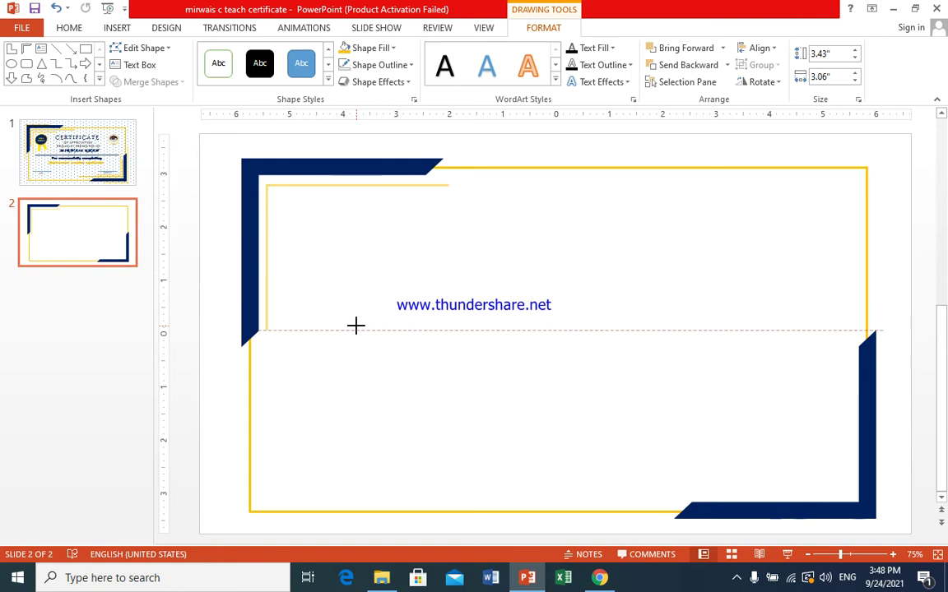
{"action": "left_click_drag", "start_coordinate": [356, 326], "coordinate": [358, 273]}
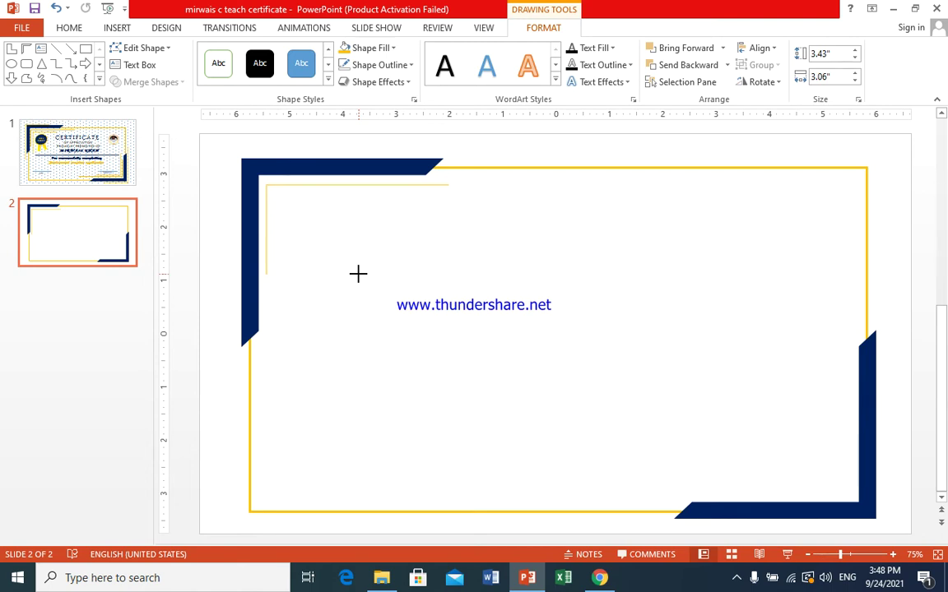
{"action": "left_click_drag", "start_coordinate": [358, 273], "coordinate": [358, 264]}
{"action": "left_click_drag", "start_coordinate": [358, 264], "coordinate": [357, 271]}
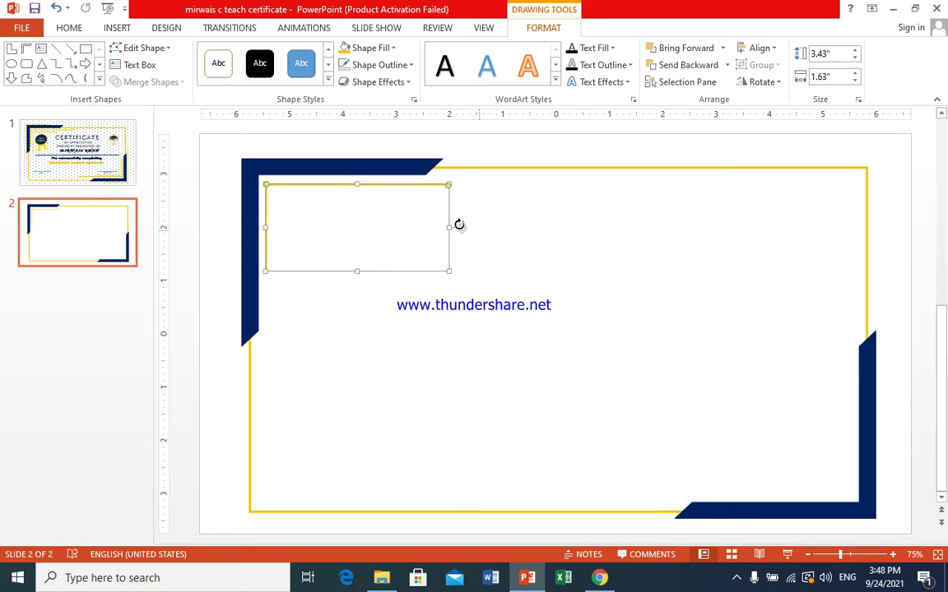
{"action": "left_click_drag", "start_coordinate": [449, 227], "coordinate": [510, 228]}
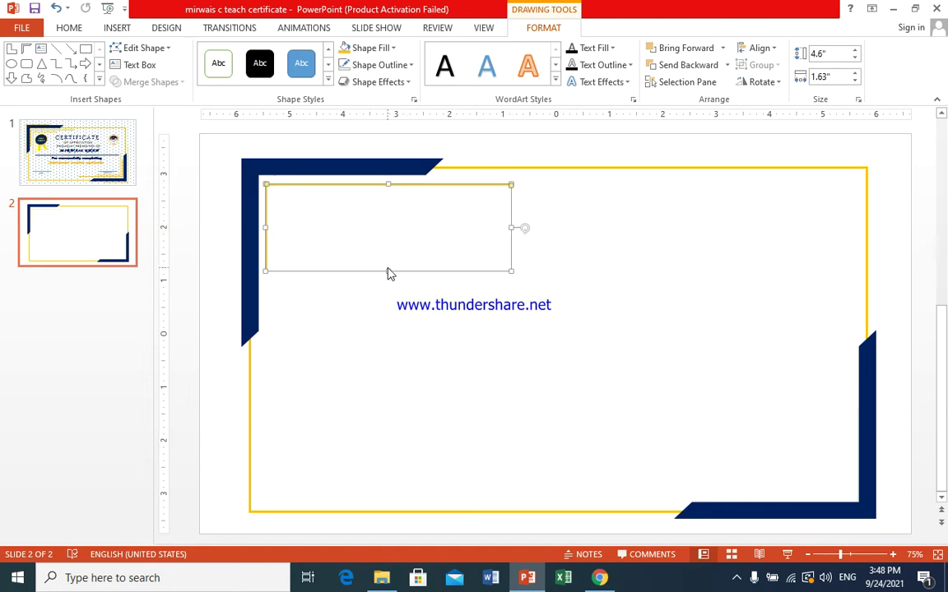
{"action": "key", "text": "Up"}
{"action": "key", "text": "Up"}
{"action": "key", "text": "ctrl+Left"}
{"action": "left_click", "coordinate": [398, 320]}
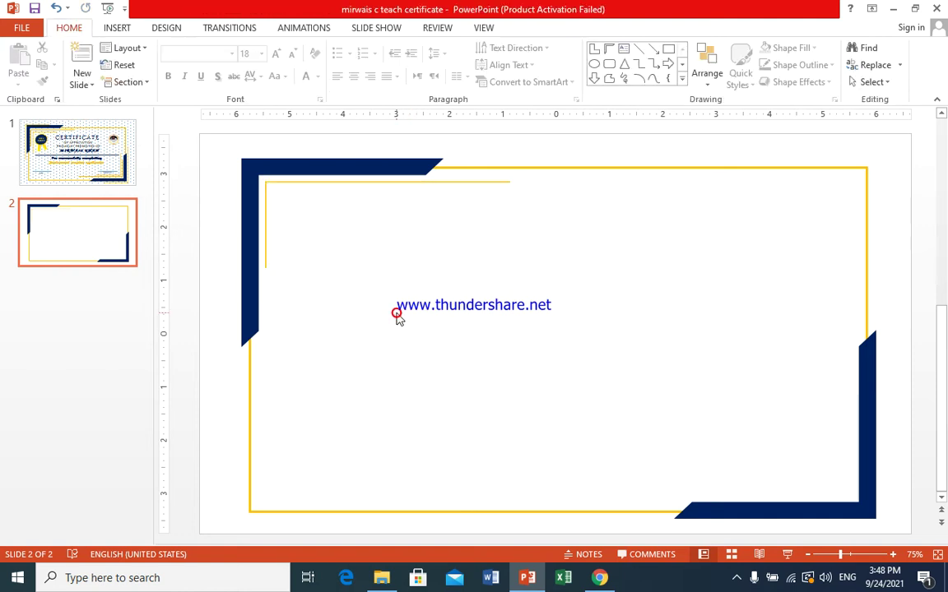
Duplicate the gold L-frame, rotate the copy 180°, and nudge it inside the bottom-right navy corner
{"action": "left_click", "coordinate": [338, 182]}
{"action": "key", "text": "ctrl+d"}
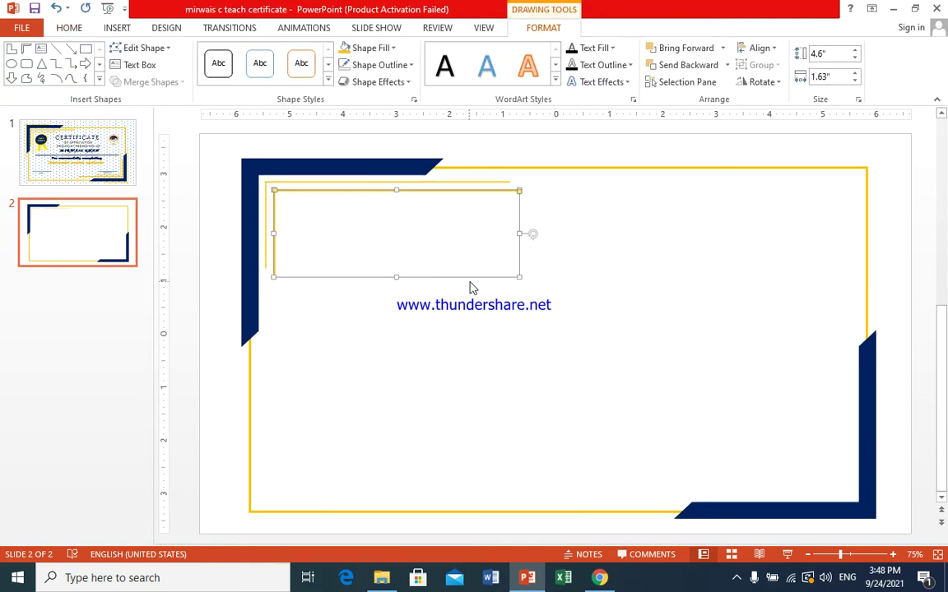
{"action": "mouse_move", "coordinate": [481, 280]}
{"action": "left_mouse_down"}
{"action": "mouse_move", "coordinate": [759, 444]}
{"action": "mouse_move", "coordinate": [750, 441]}
{"action": "left_mouse_up"}
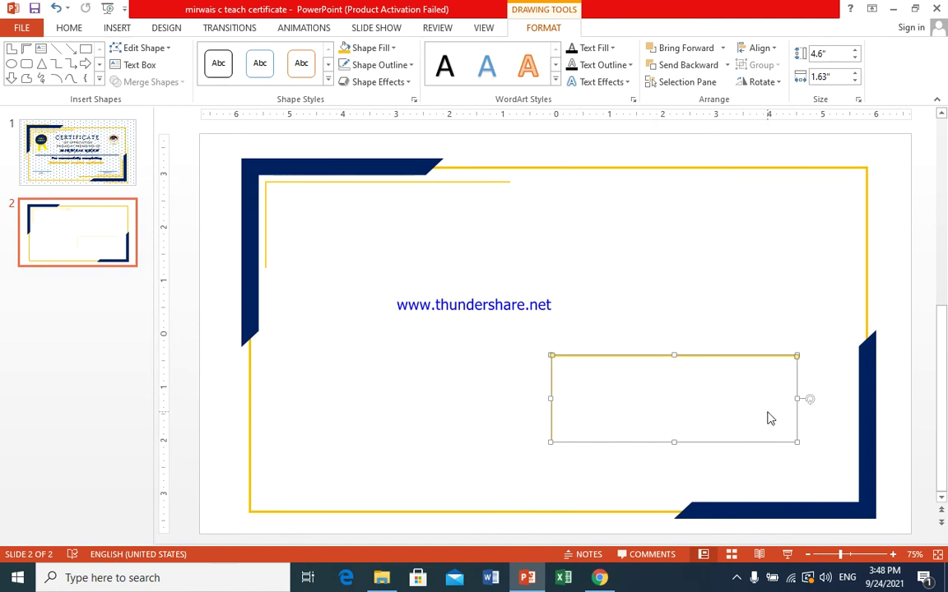
{"action": "mouse_move", "coordinate": [808, 398]}
{"action": "left_mouse_down"}
{"action": "mouse_move", "coordinate": [530, 431]}
{"action": "mouse_move", "coordinate": [538, 396]}
{"action": "left_mouse_up"}
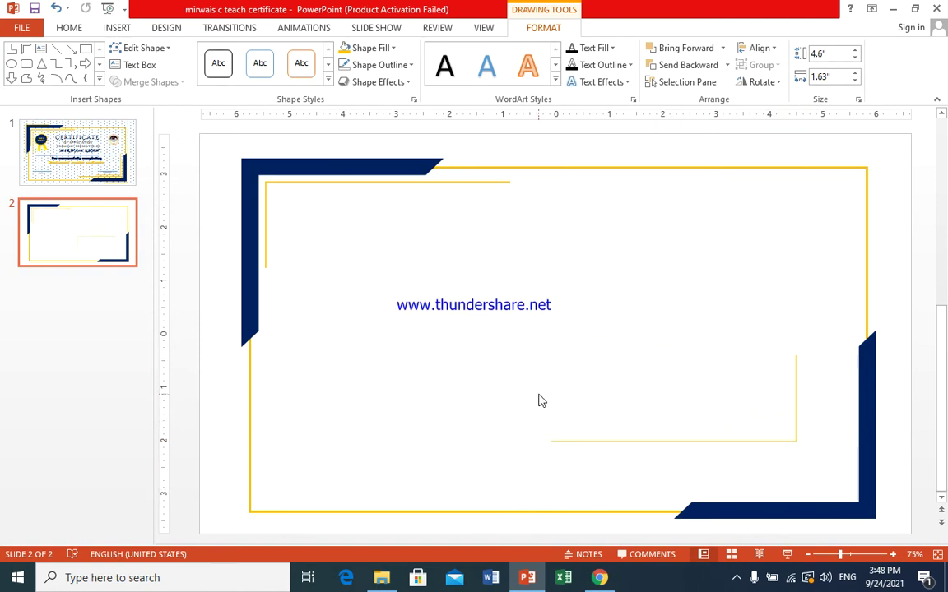
{"action": "left_click_drag", "start_coordinate": [606, 357], "coordinate": [656, 405]}
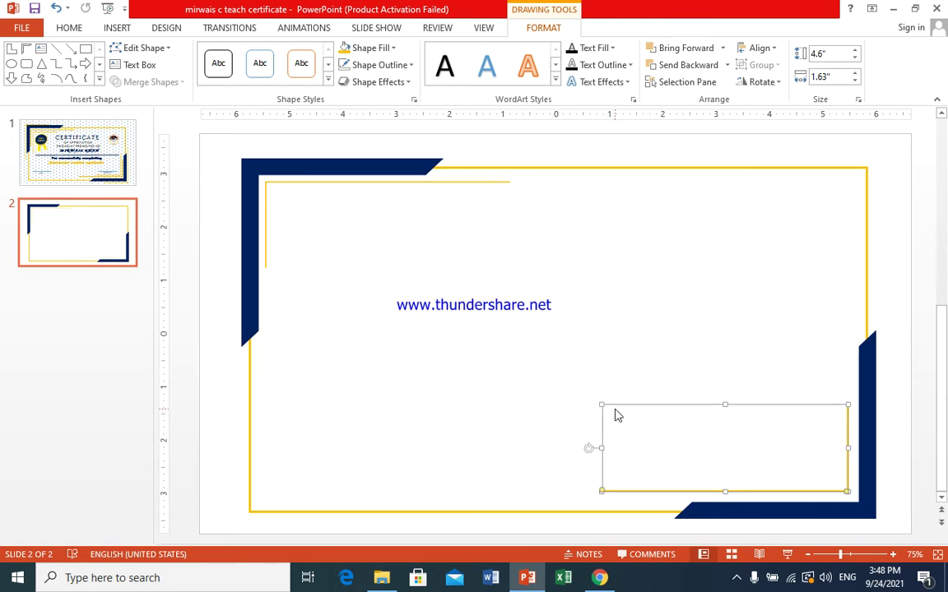
{"action": "key", "text": "Right"}
{"action": "key", "text": "Down"}
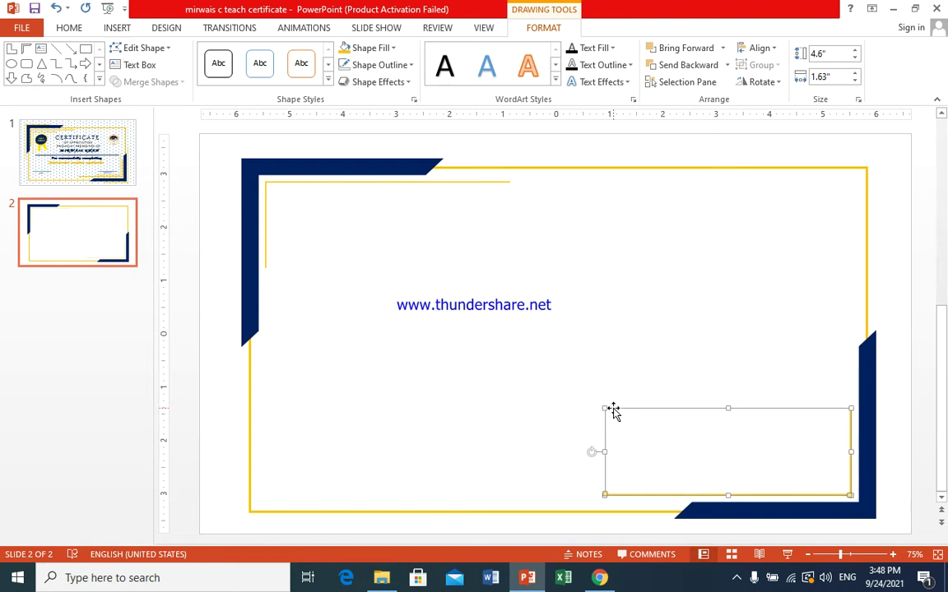
{"action": "key", "text": "ctrl+Down"}
{"action": "key", "text": "ctrl+Down"}
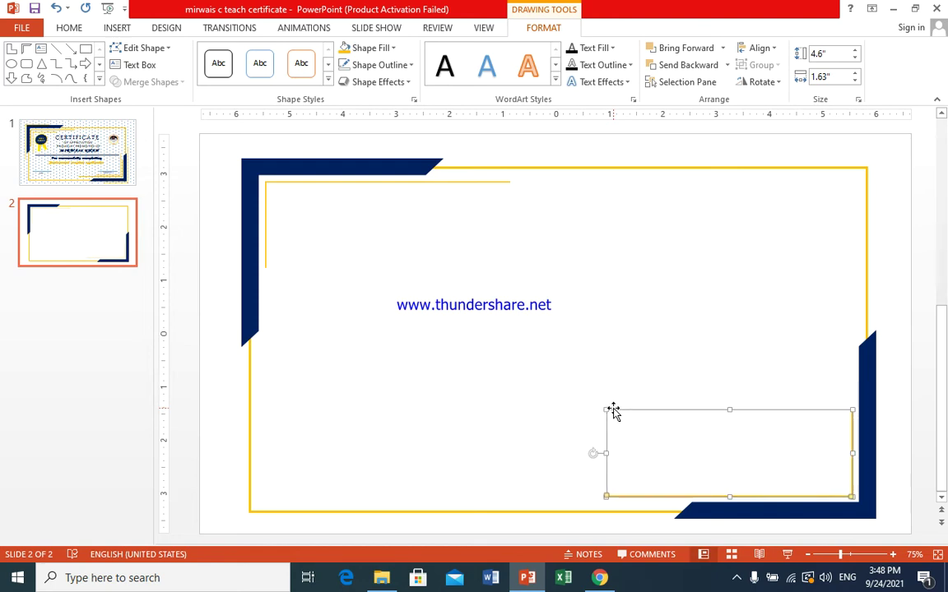
{"action": "key", "text": "ctrl+Right"}
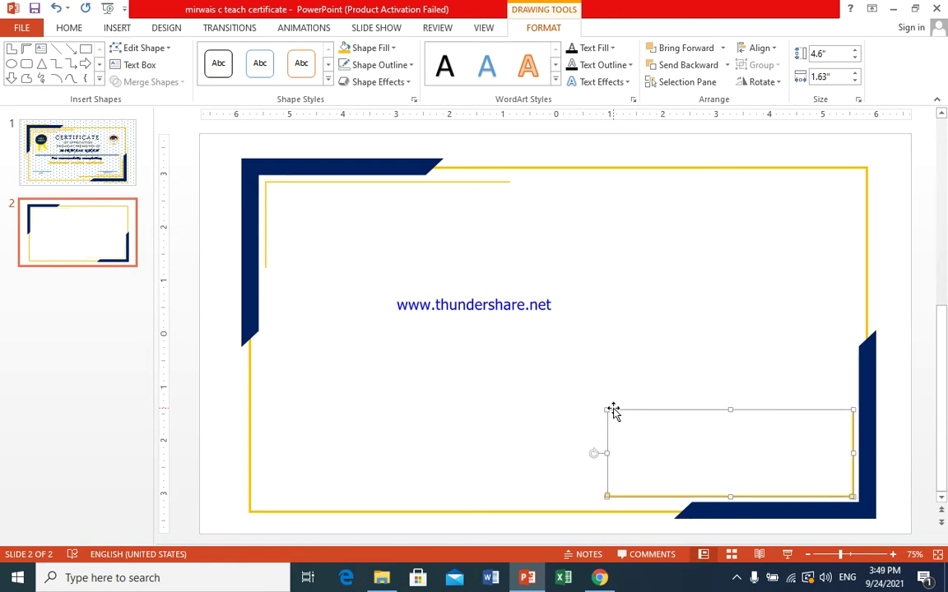
{"action": "left_click", "coordinate": [531, 353]}
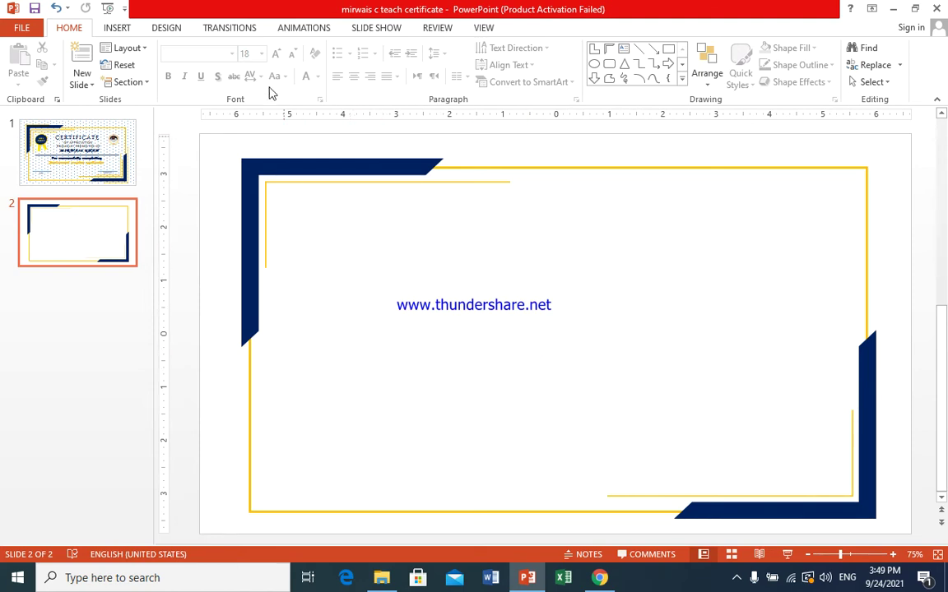
Draw a Half Frame shape and place it inside the top-left gold frame
{"action": "left_click", "coordinate": [117, 28]}
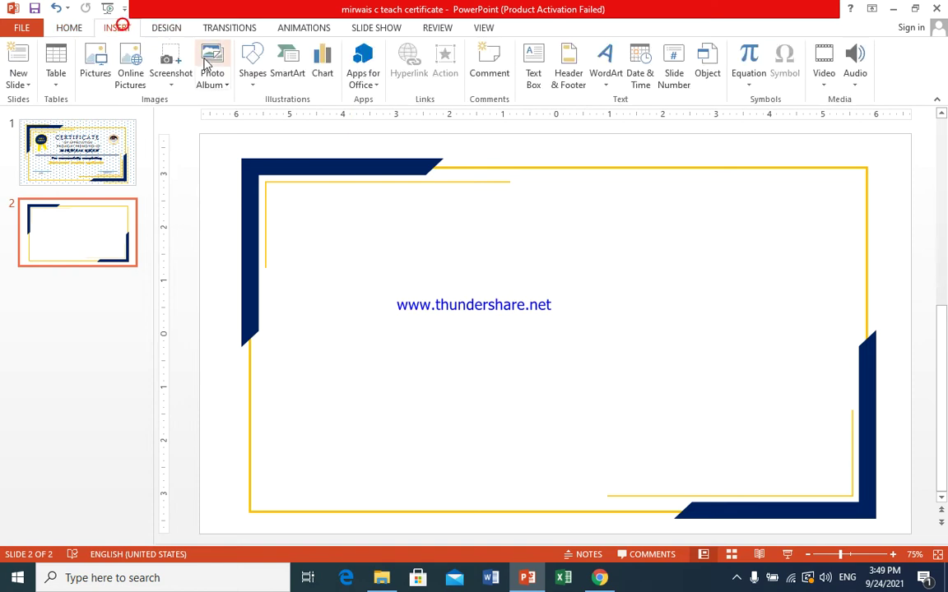
{"action": "left_click", "coordinate": [250, 81]}
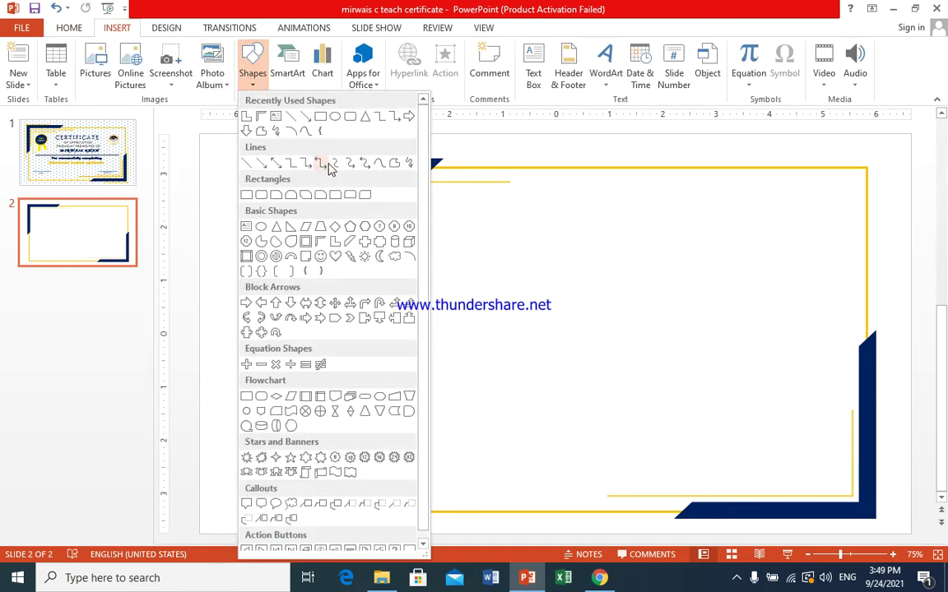
{"action": "left_click", "coordinate": [320, 241]}
{"action": "left_click_drag", "start_coordinate": [309, 217], "coordinate": [468, 437]}
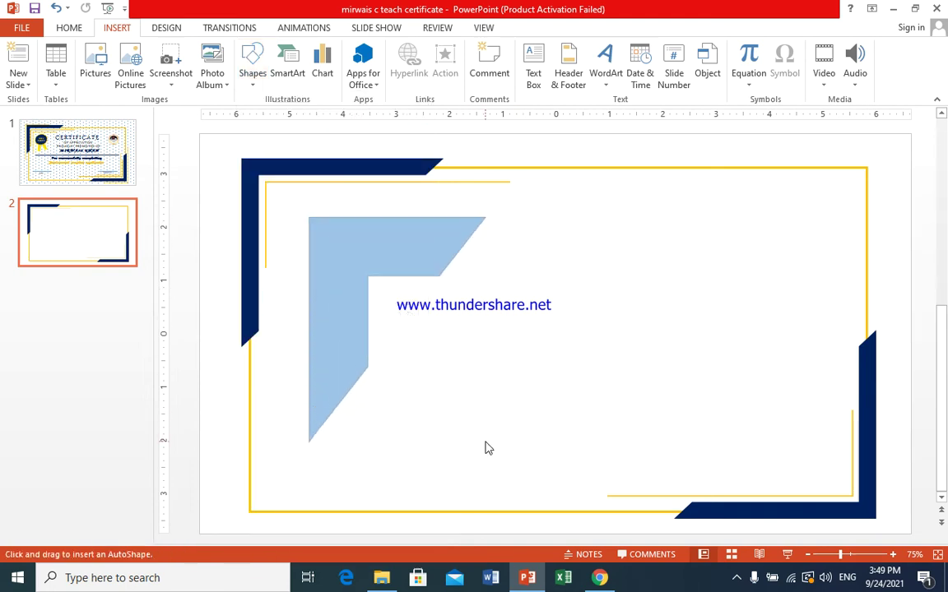
{"action": "left_click_drag", "start_coordinate": [468, 437], "coordinate": [486, 442]}
{"action": "left_click_drag", "start_coordinate": [347, 292], "coordinate": [314, 260]}
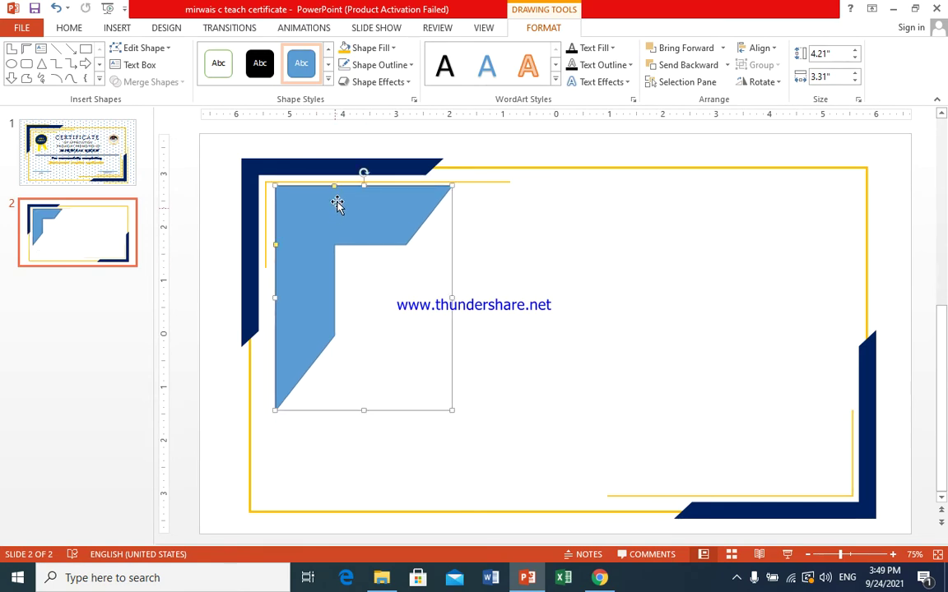
Drag the yellow adjustment handles to thin both arms of the half frame to narrow lines
{"action": "left_click_drag", "start_coordinate": [332, 184], "coordinate": [288, 201]}
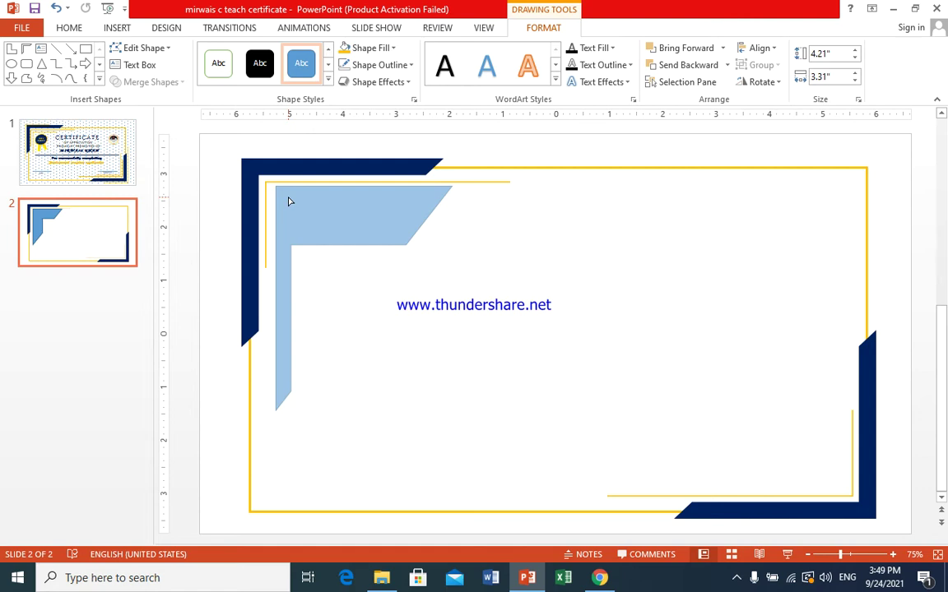
{"action": "left_click_drag", "start_coordinate": [289, 202], "coordinate": [277, 207]}
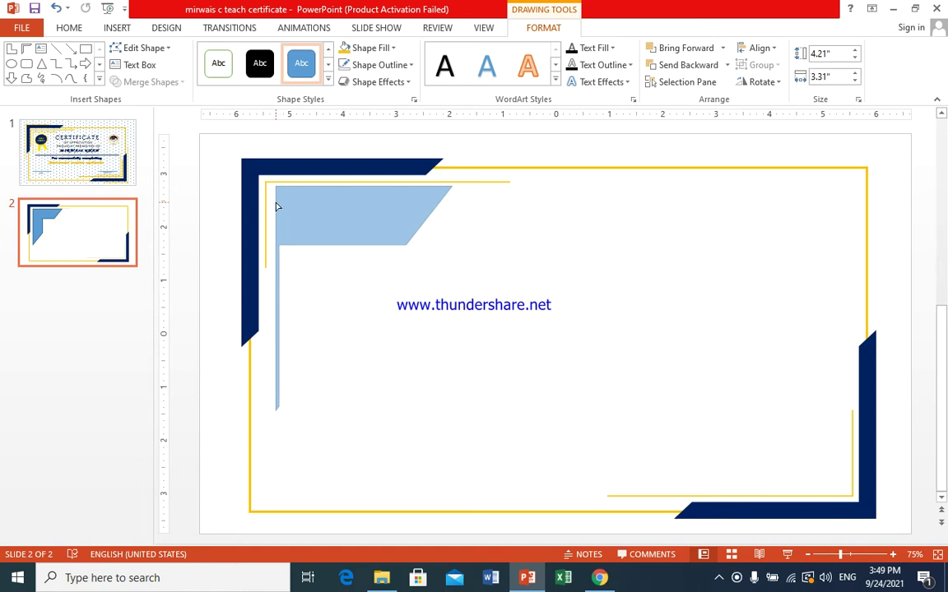
{"action": "left_click_drag", "start_coordinate": [278, 207], "coordinate": [271, 207]}
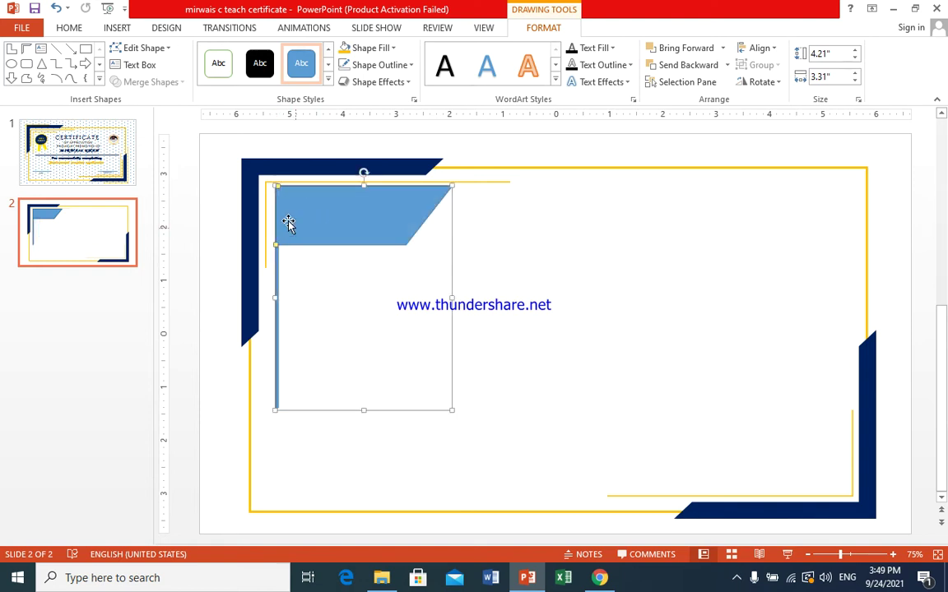
{"action": "left_click_drag", "start_coordinate": [275, 246], "coordinate": [278, 194]}
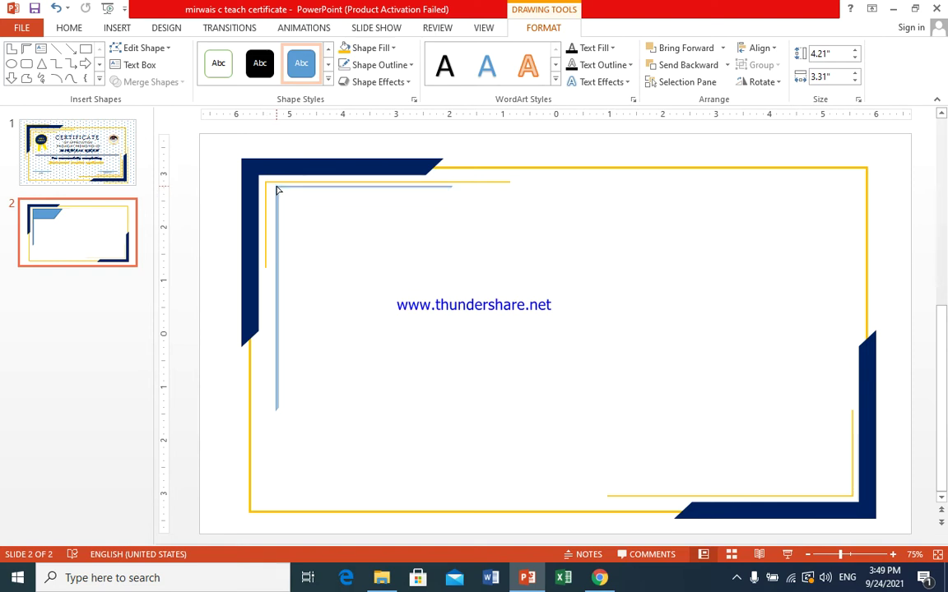
{"action": "left_click_drag", "start_coordinate": [276, 190], "coordinate": [278, 191]}
Shorten the light-blue L-frame's vertical arm, widen it slightly, and remove its outline
{"action": "left_click", "coordinate": [278, 244]}
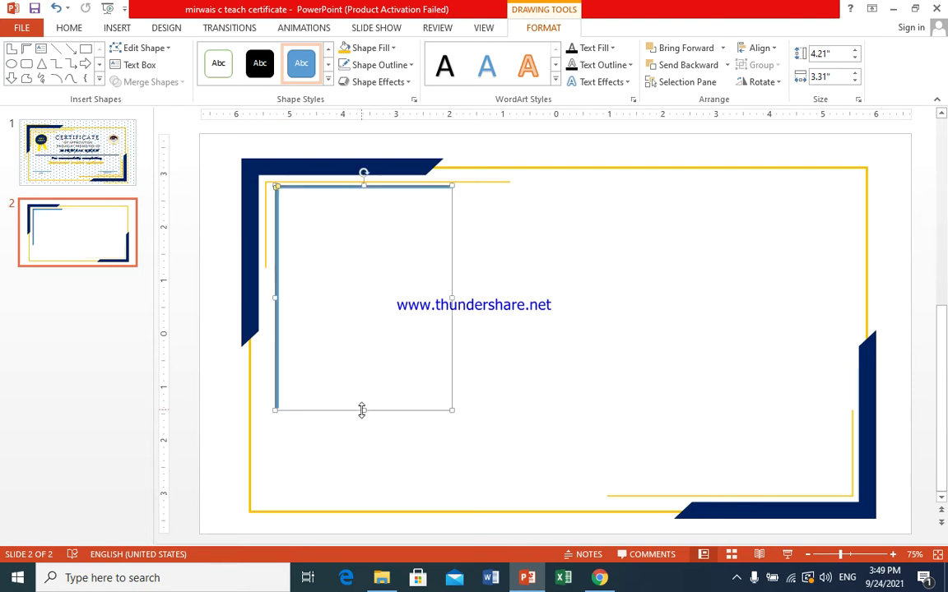
{"action": "left_click_drag", "start_coordinate": [362, 410], "coordinate": [347, 303]}
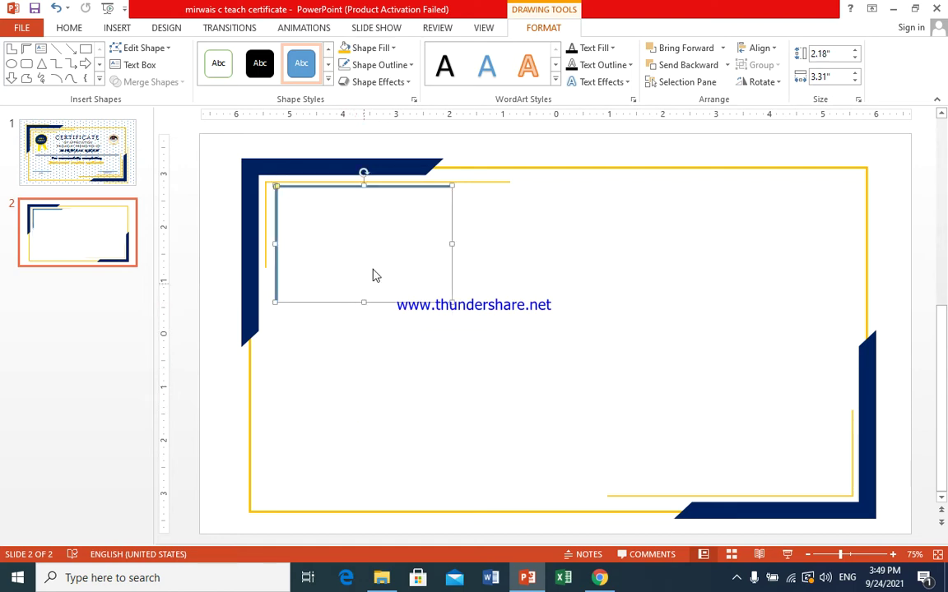
{"action": "left_click_drag", "start_coordinate": [451, 244], "coordinate": [459, 244]}
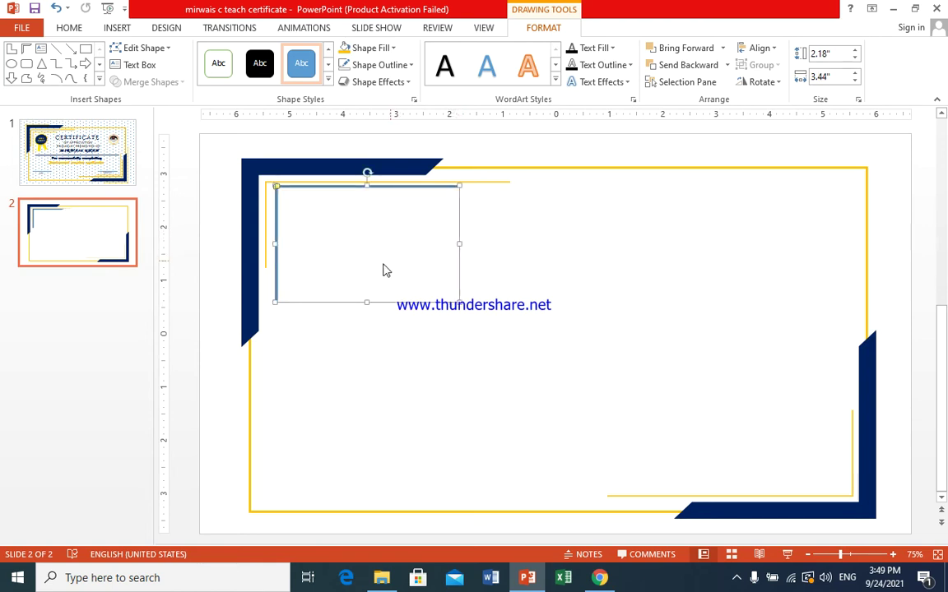
{"action": "left_click", "coordinate": [411, 65]}
{"action": "left_click", "coordinate": [375, 195]}
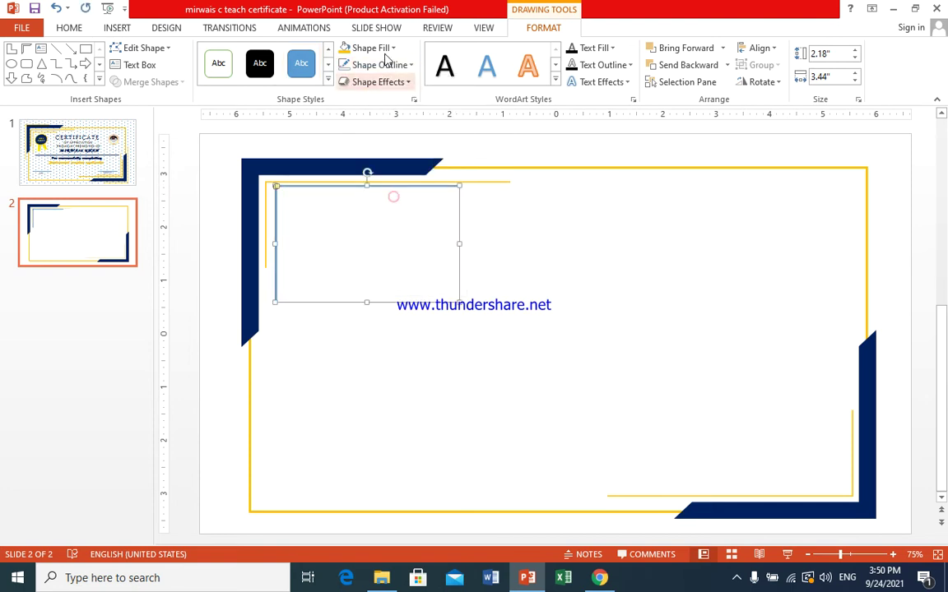
Fill the new L-frame yellow and shift it slightly inside the corner frame
{"action": "left_click", "coordinate": [392, 47]}
{"action": "left_click", "coordinate": [343, 47]}
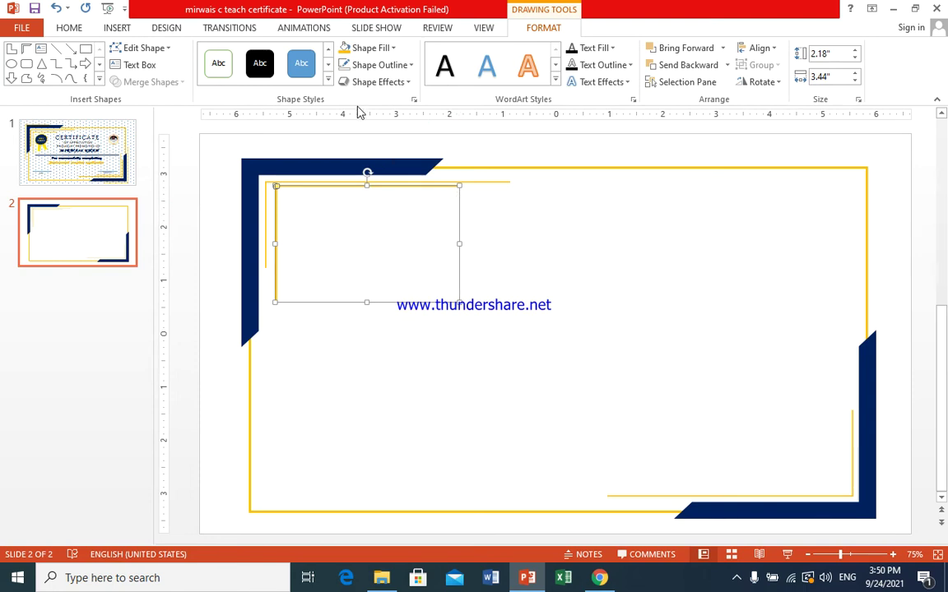
{"action": "left_click", "coordinate": [386, 48]}
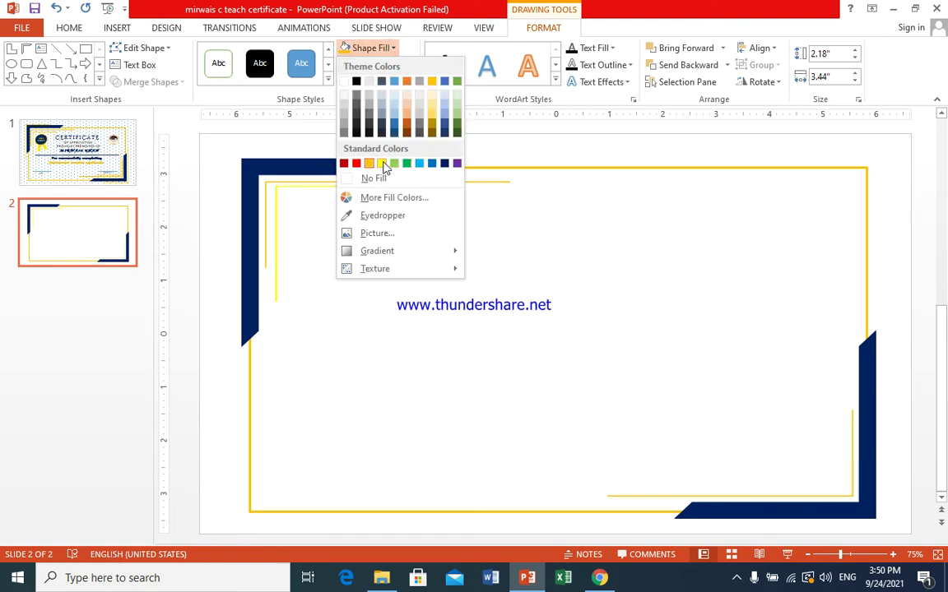
{"action": "left_click", "coordinate": [383, 164]}
{"action": "left_click_drag", "start_coordinate": [461, 209], "coordinate": [458, 212]}
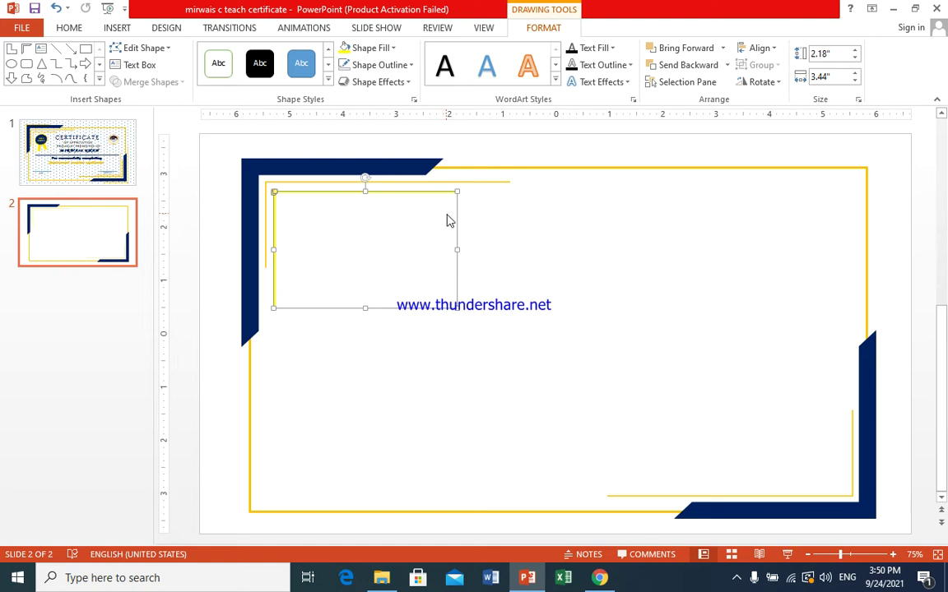
{"action": "left_click_drag", "start_coordinate": [456, 216], "coordinate": [457, 216]}
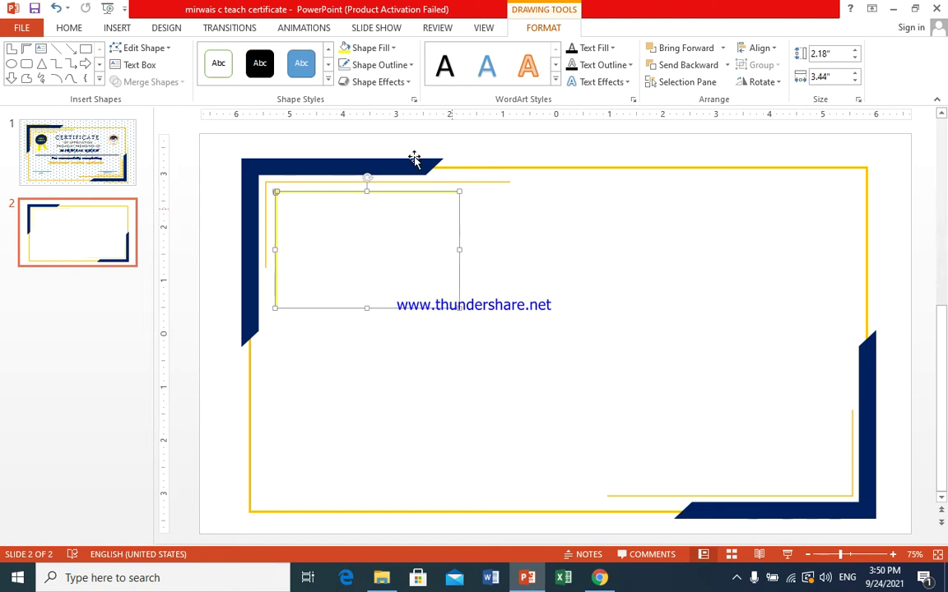
Set the L-frame to No Fill and nudge it up and left inside the existing gold corner line
{"action": "left_click", "coordinate": [396, 51]}
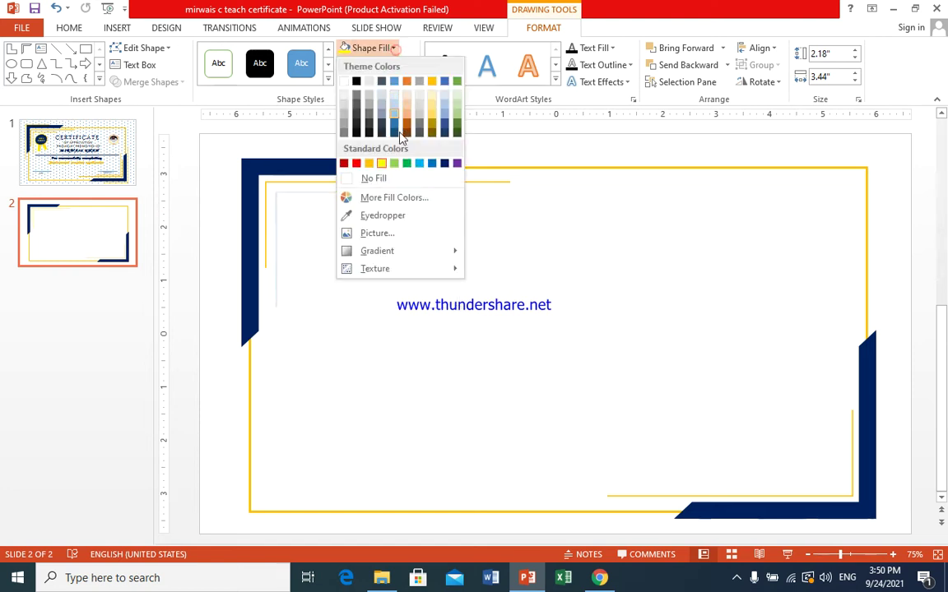
{"action": "left_click", "coordinate": [368, 171]}
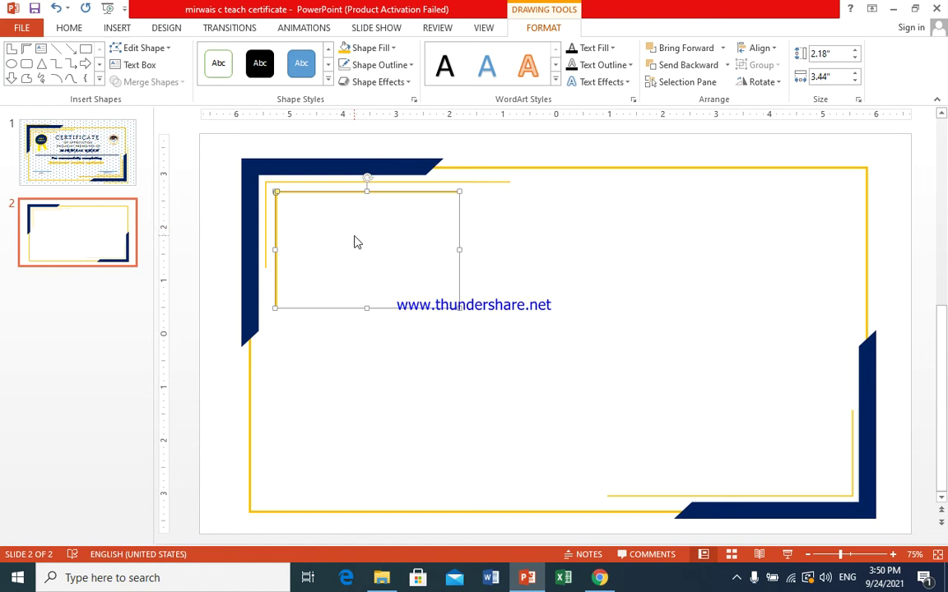
{"action": "key", "text": "Up"}
{"action": "key", "text": "Left"}
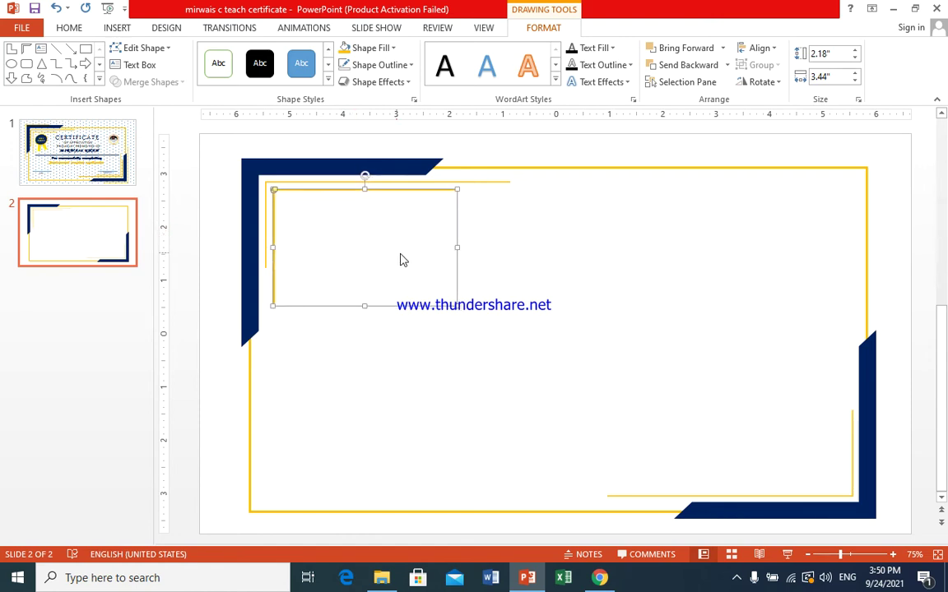
{"action": "key", "text": "Left"}
{"action": "key", "text": "Up"}
{"action": "left_click", "coordinate": [484, 266]}
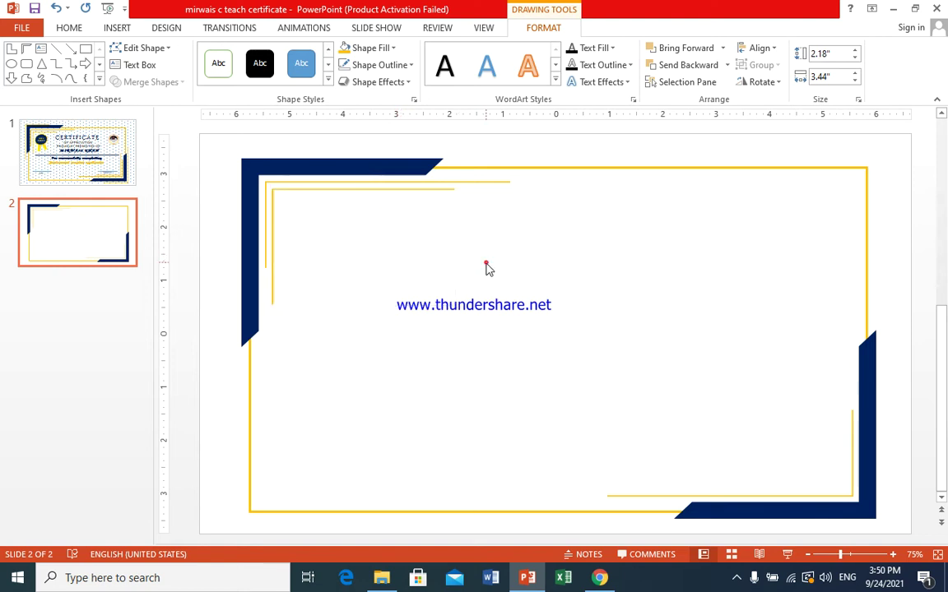
{"action": "left_click", "coordinate": [316, 195]}
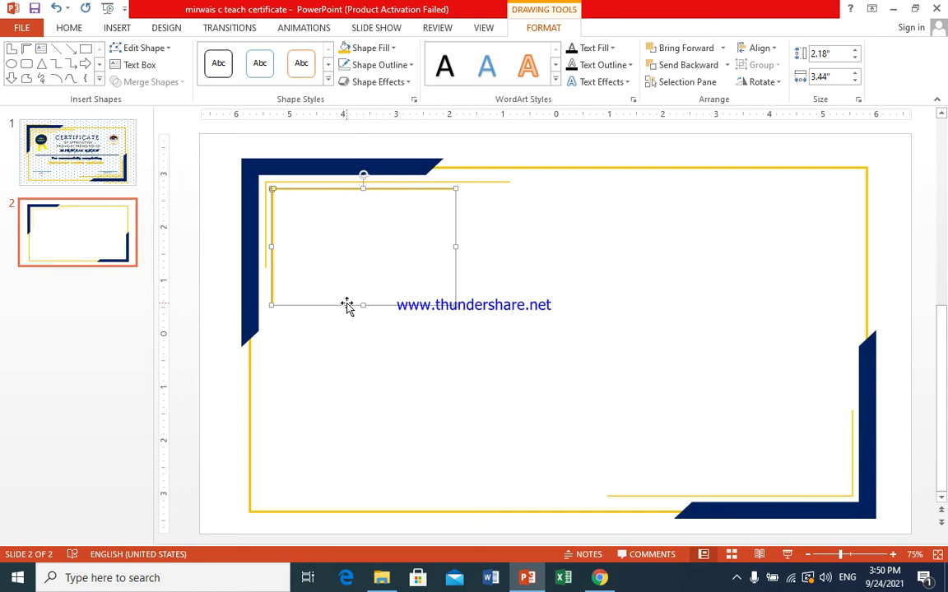
Duplicate the gold corner line with Ctrl+D, rotate the copy 180°, and move it to the lower right
{"action": "key", "text": "ctrl+d"}
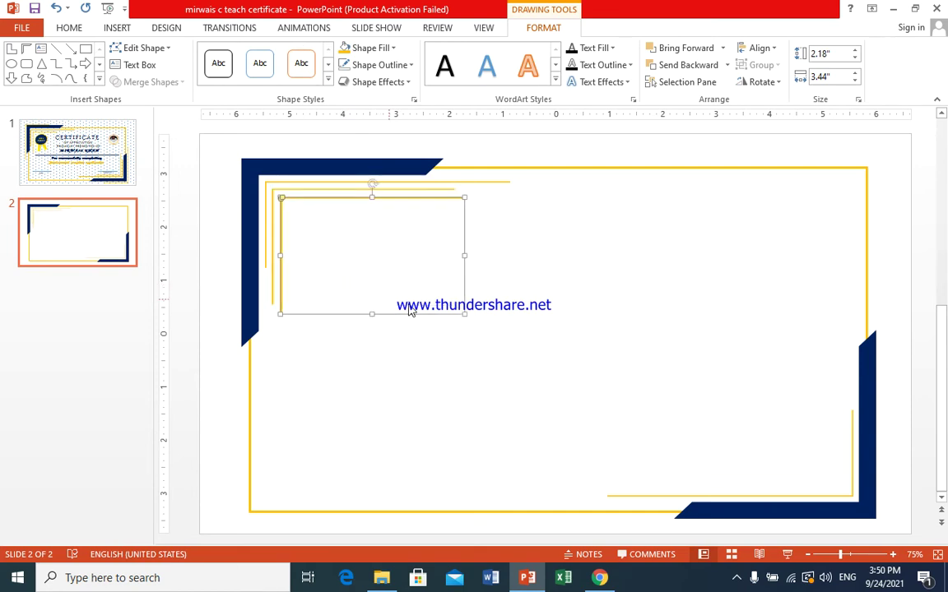
{"action": "left_click_drag", "start_coordinate": [421, 318], "coordinate": [716, 444]}
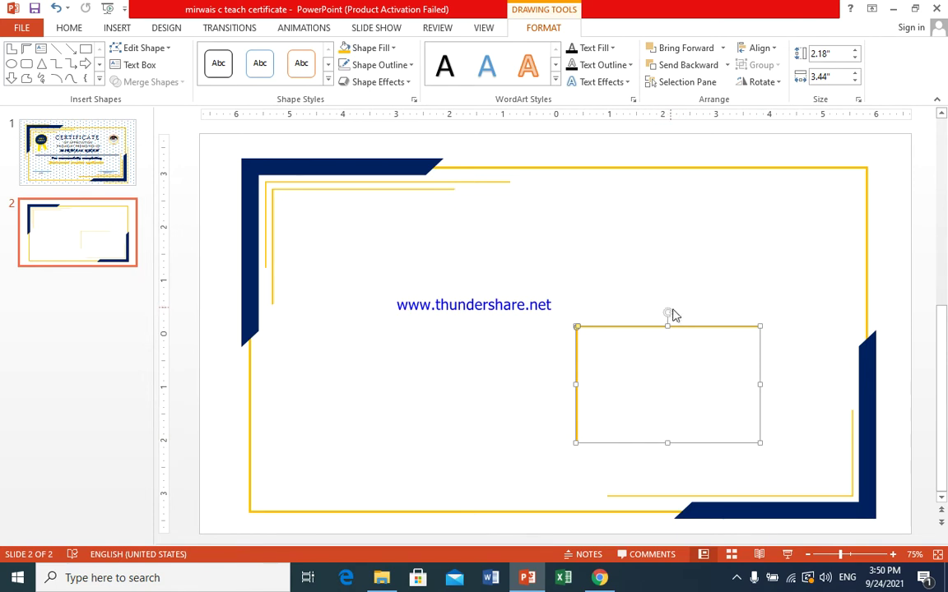
{"action": "mouse_move", "coordinate": [668, 313]}
{"action": "left_mouse_down"}
{"action": "mouse_move", "coordinate": [773, 352]}
{"action": "mouse_move", "coordinate": [674, 471]}
{"action": "left_mouse_up"}
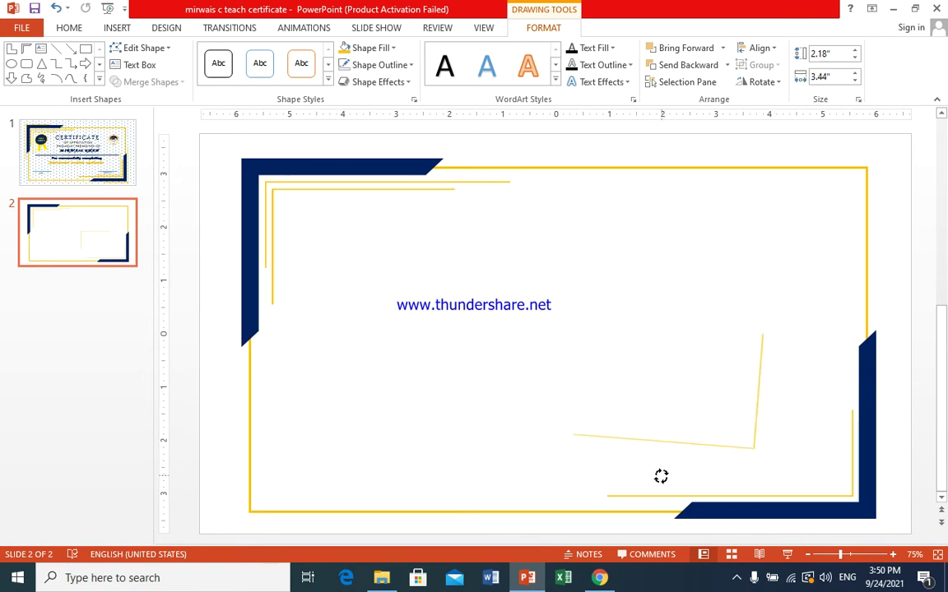
{"action": "left_click_drag", "start_coordinate": [674, 471], "coordinate": [668, 470]}
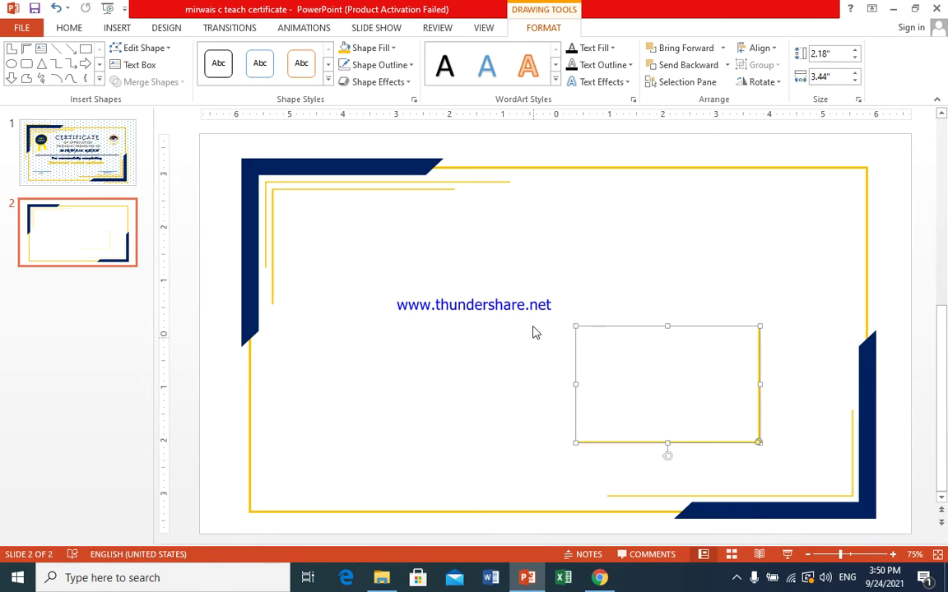
{"action": "mouse_move", "coordinate": [589, 329]}
{"action": "left_mouse_down"}
{"action": "mouse_move", "coordinate": [671, 380]}
{"action": "mouse_move", "coordinate": [672, 369]}
{"action": "left_mouse_up"}
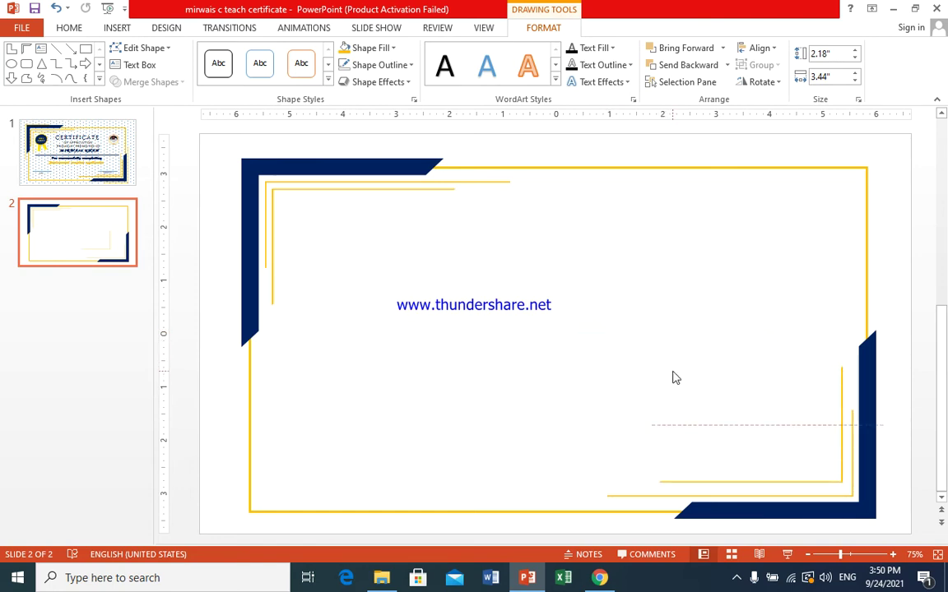
Nudge the rotated copy with arrow keys until it nests inside the lower-right gold corner
{"action": "key", "text": "Down"}
{"action": "key", "text": "Right"}
{"action": "key", "text": "Down"}
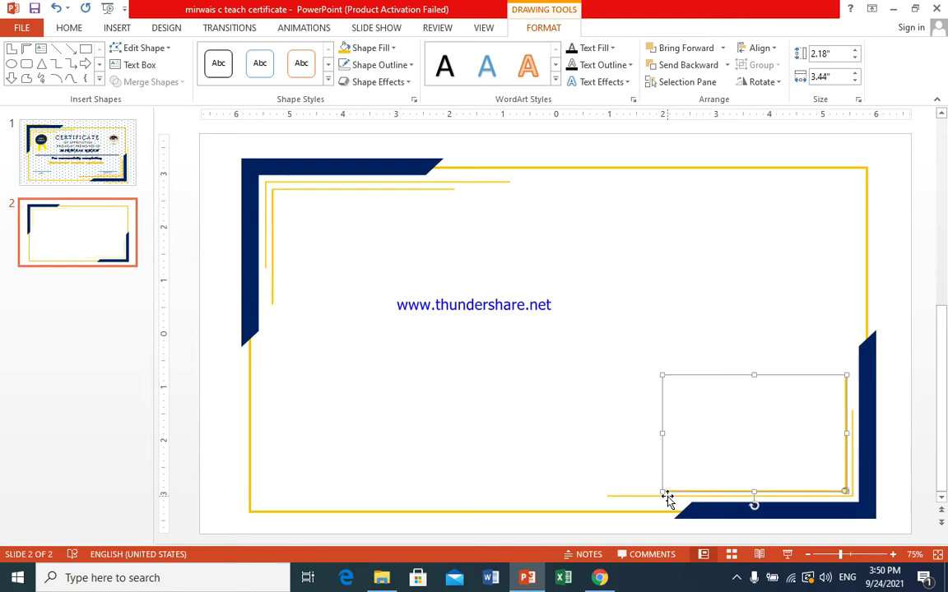
{"action": "key", "text": "ctrl+Up"}
{"action": "key", "text": "ctrl+Left"}
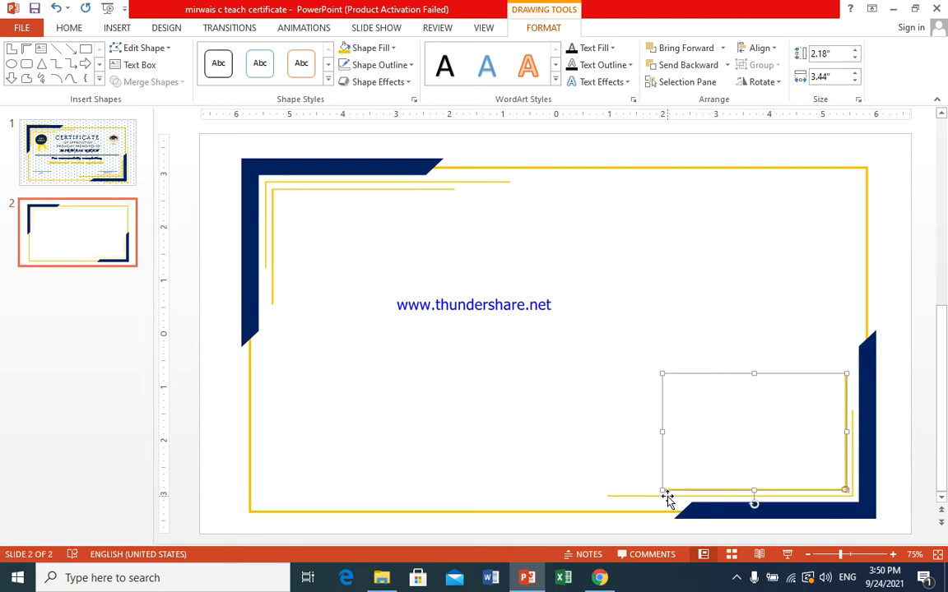
{"action": "key", "text": "ctrl+Left"}
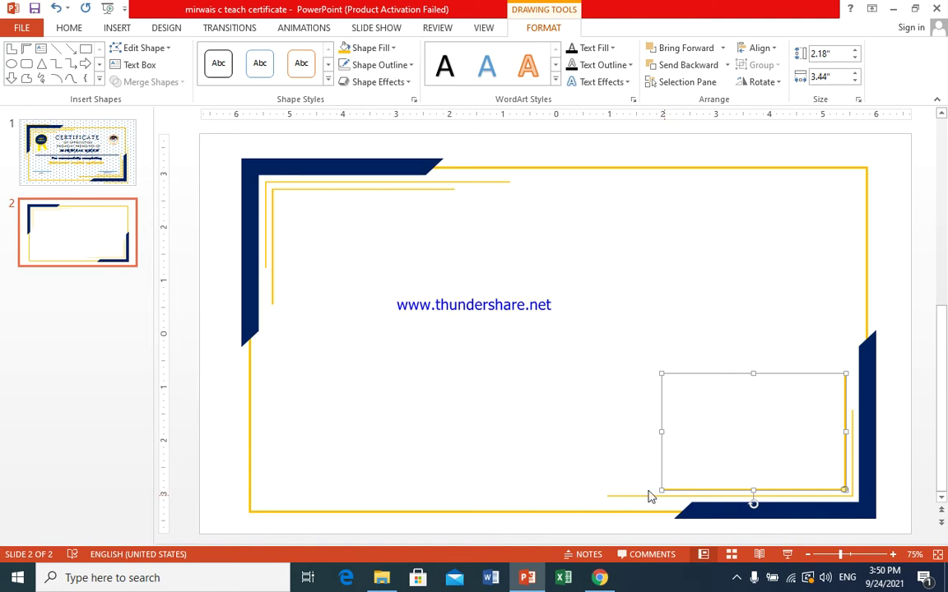
{"action": "left_click", "coordinate": [556, 335]}
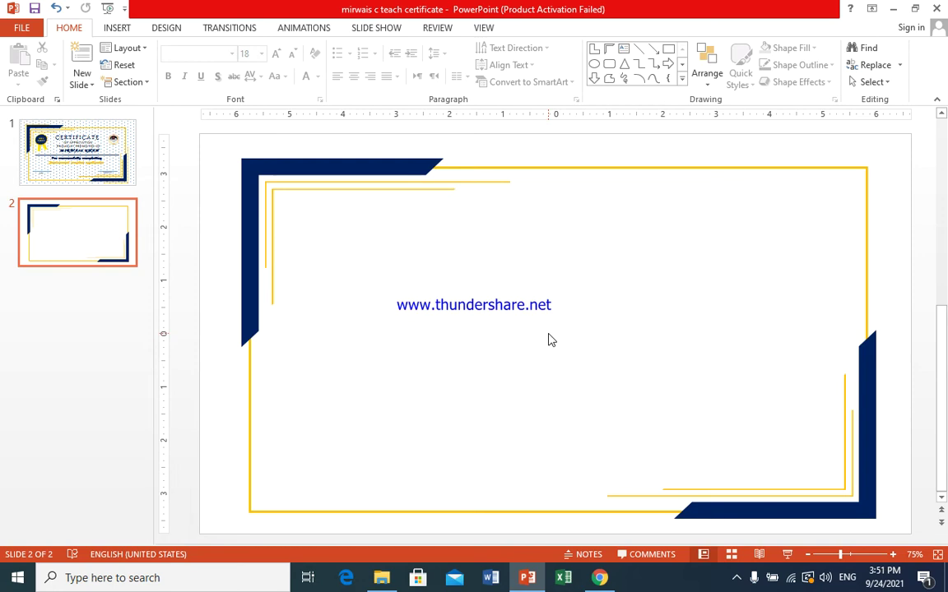
Draw a 16-Point Star about 2.95" square just left of the slide's centre
{"action": "left_click", "coordinate": [116, 25]}
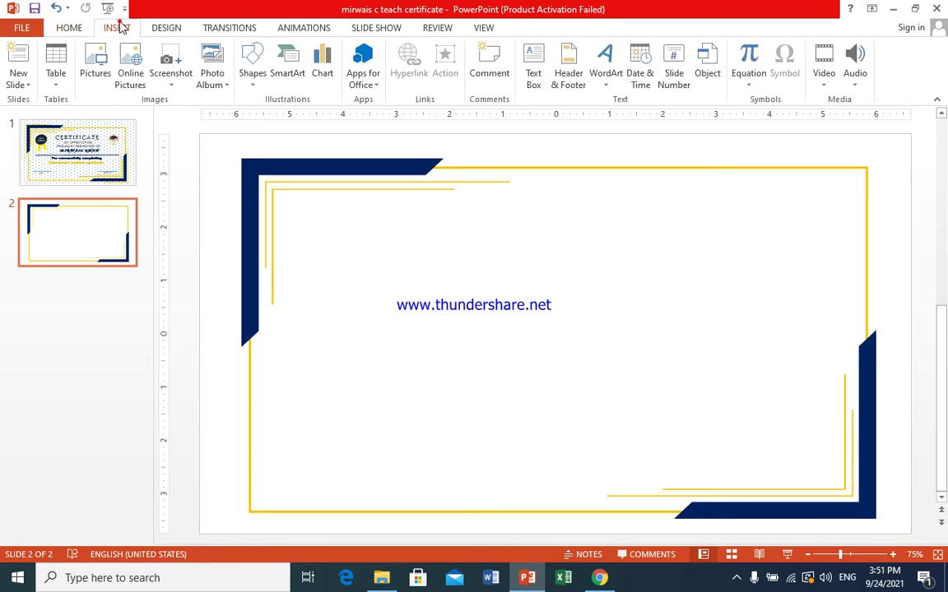
{"action": "left_click", "coordinate": [253, 76]}
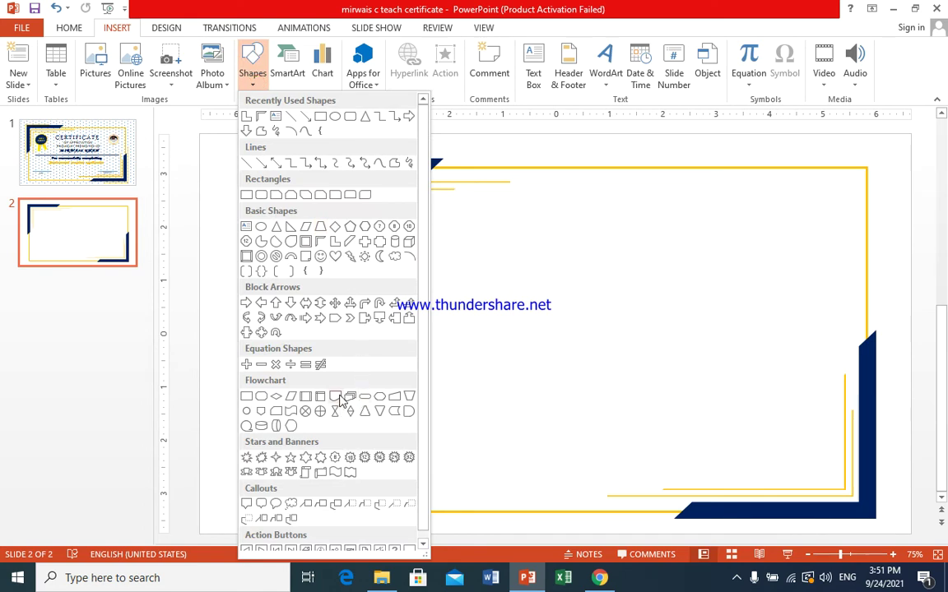
{"action": "left_click", "coordinate": [380, 458]}
{"action": "left_click_drag", "start_coordinate": [365, 257], "coordinate": [492, 406]}
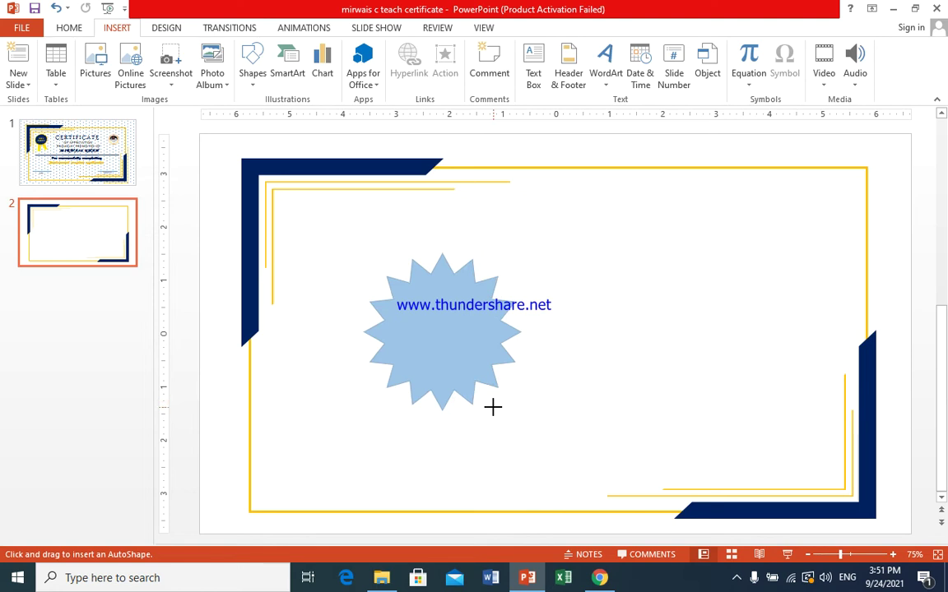
{"action": "left_click_drag", "start_coordinate": [494, 413], "coordinate": [493, 413]}
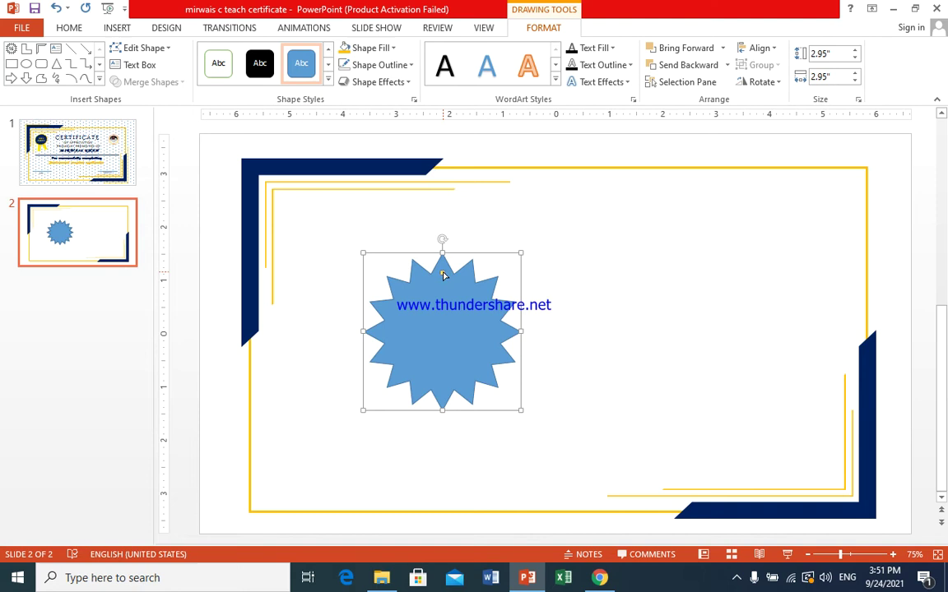
{"action": "left_click_drag", "start_coordinate": [440, 276], "coordinate": [443, 270]}
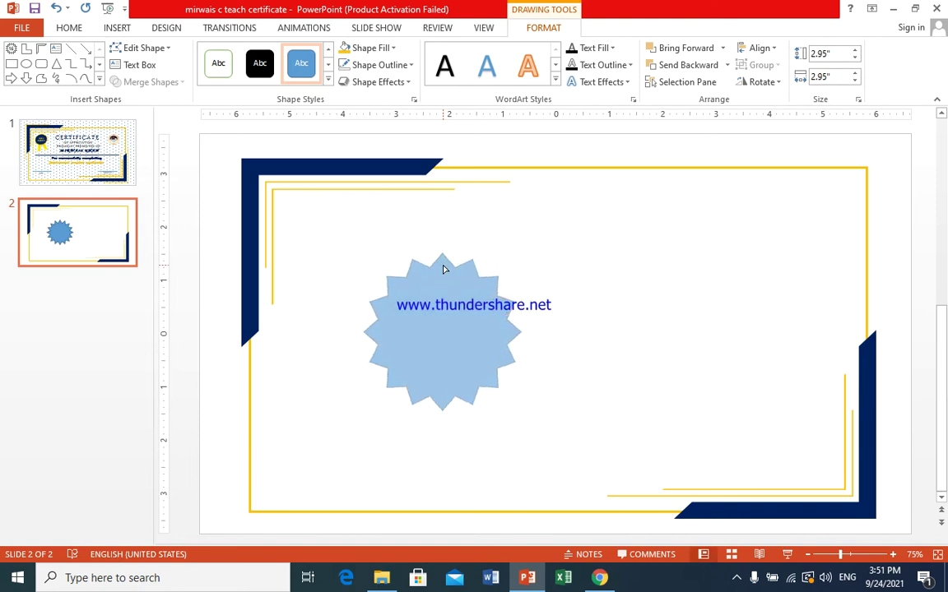
{"action": "left_click_drag", "start_coordinate": [443, 269], "coordinate": [443, 265]}
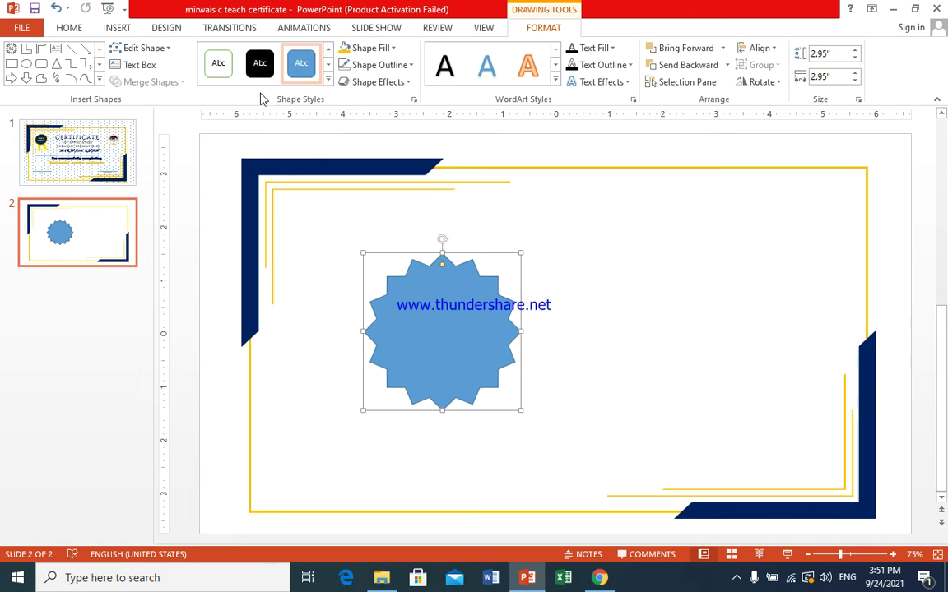
Remove the star's outline and open Format Shape through Shape Fill > Gradient > More Gradients
{"action": "left_click", "coordinate": [395, 49]}
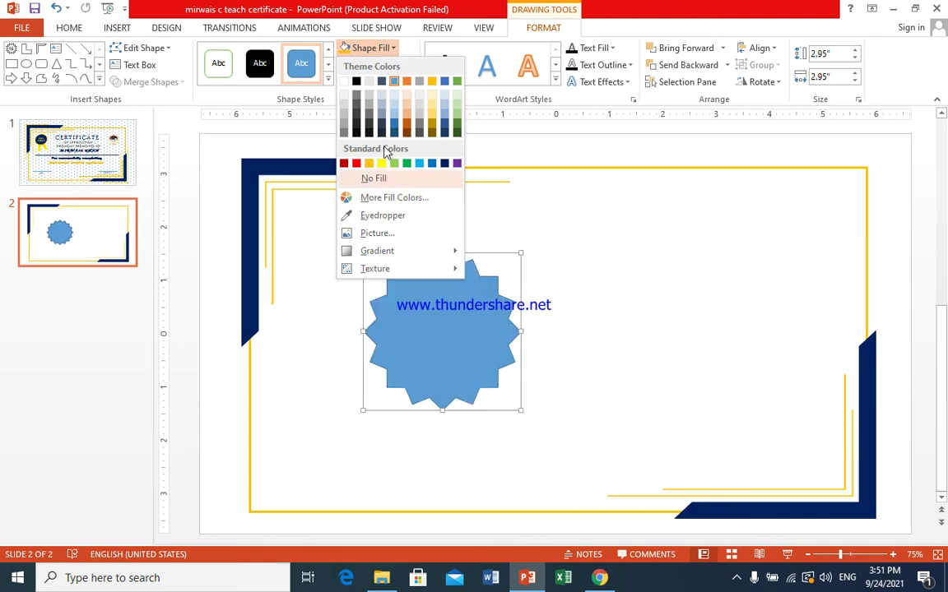
{"action": "left_click", "coordinate": [394, 81]}
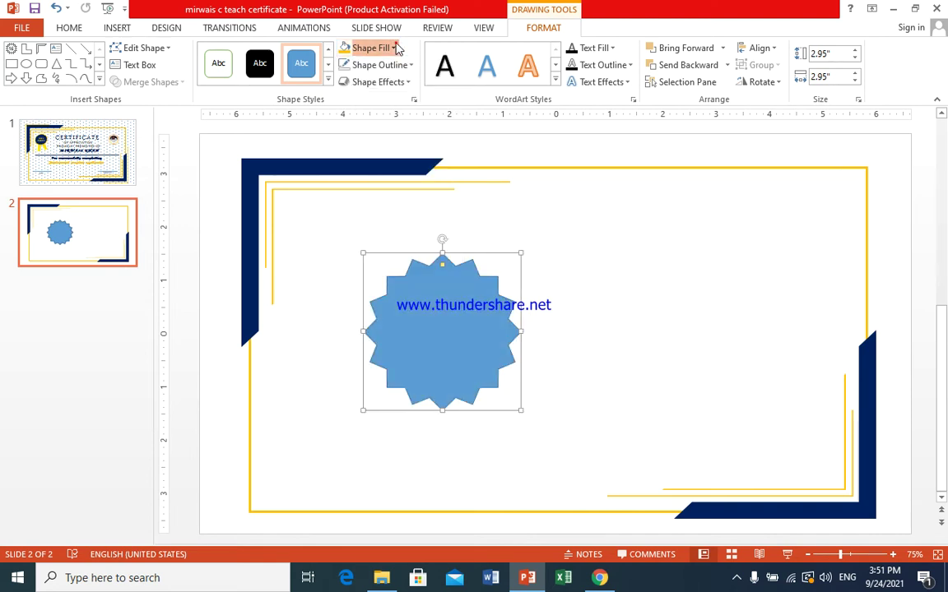
{"action": "left_click", "coordinate": [414, 65]}
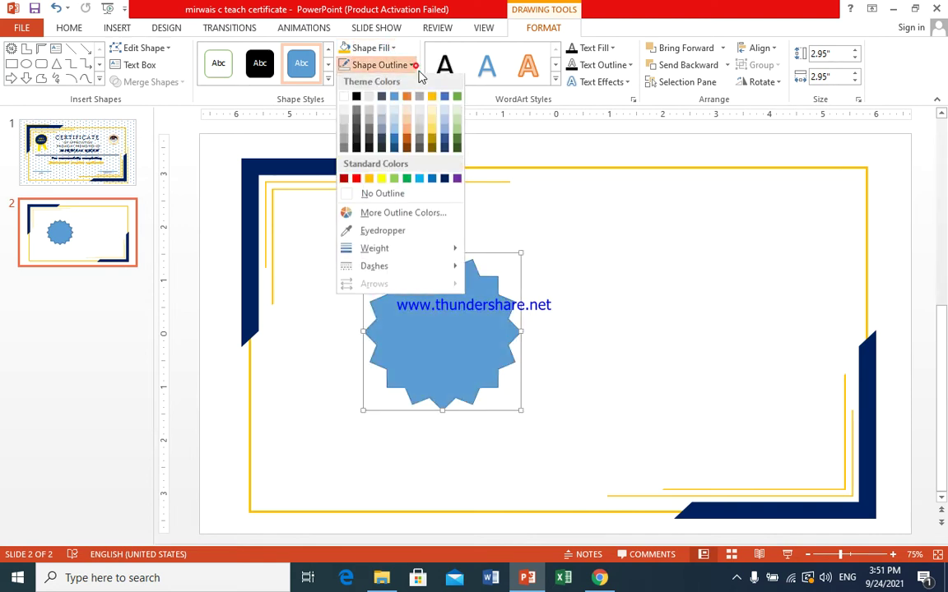
{"action": "left_click", "coordinate": [402, 198]}
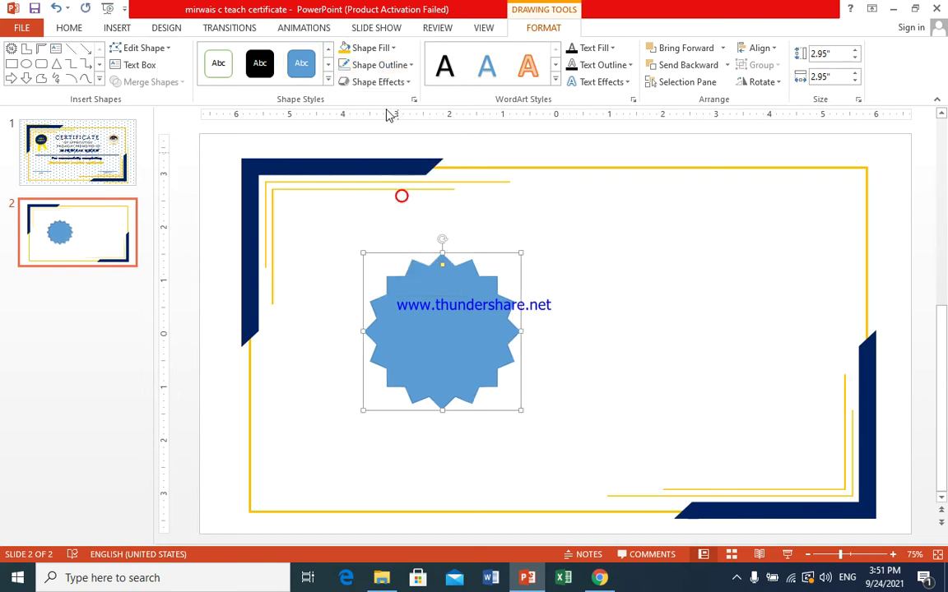
{"action": "left_click", "coordinate": [393, 48]}
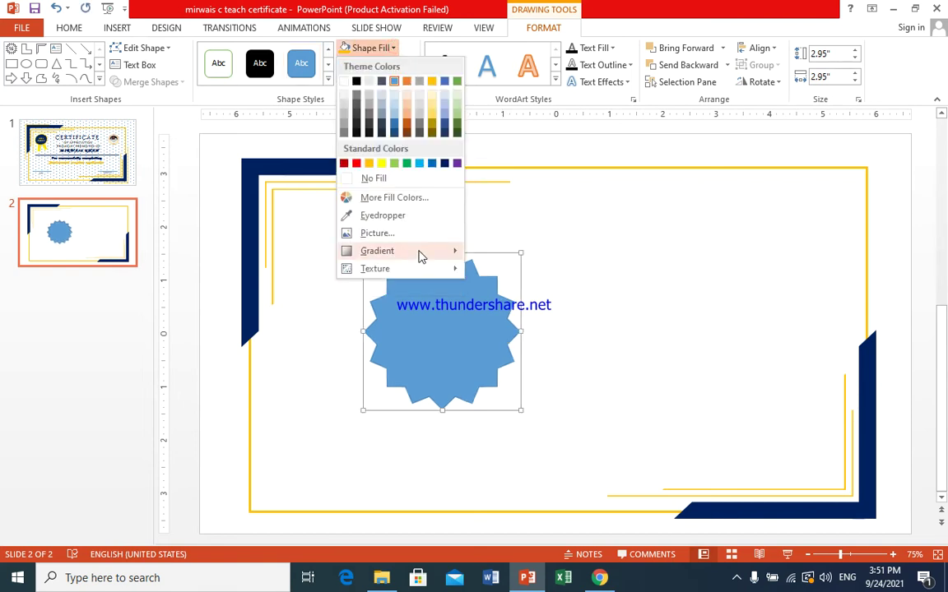
{"action": "mouse_move", "coordinate": [437, 256]}
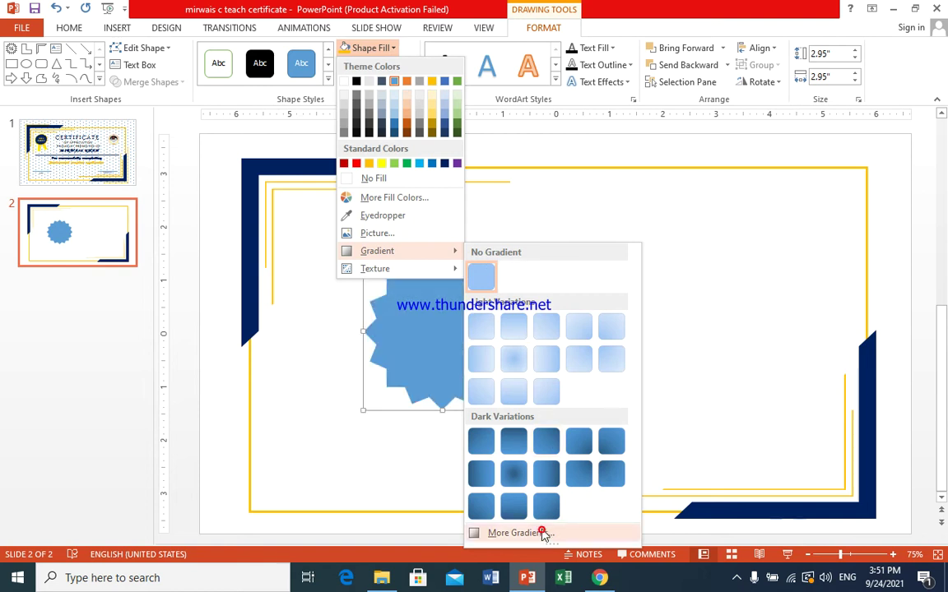
{"action": "left_click", "coordinate": [518, 533]}
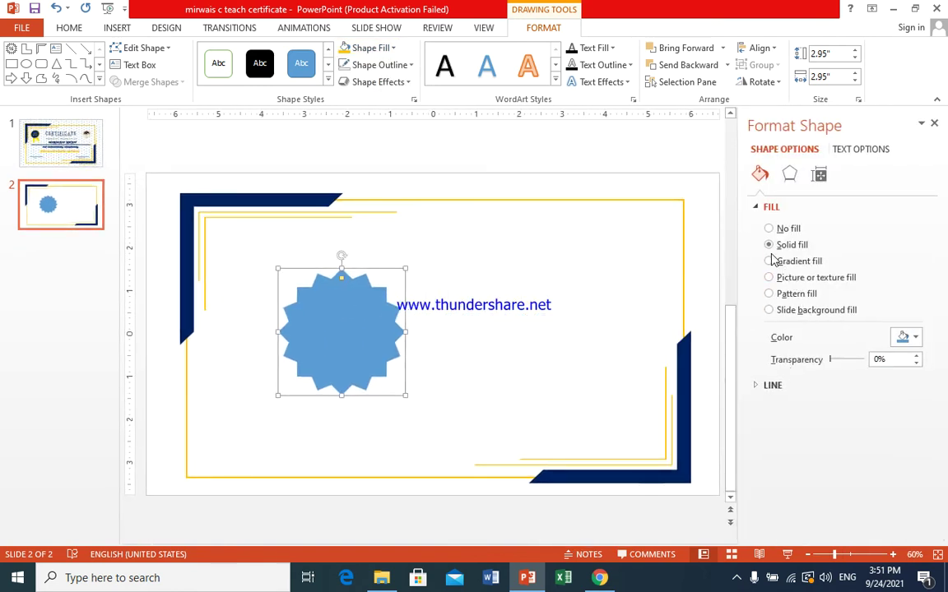
Switch the star to a gradient fill and make the first stop bright yellow
{"action": "left_click", "coordinate": [770, 261]}
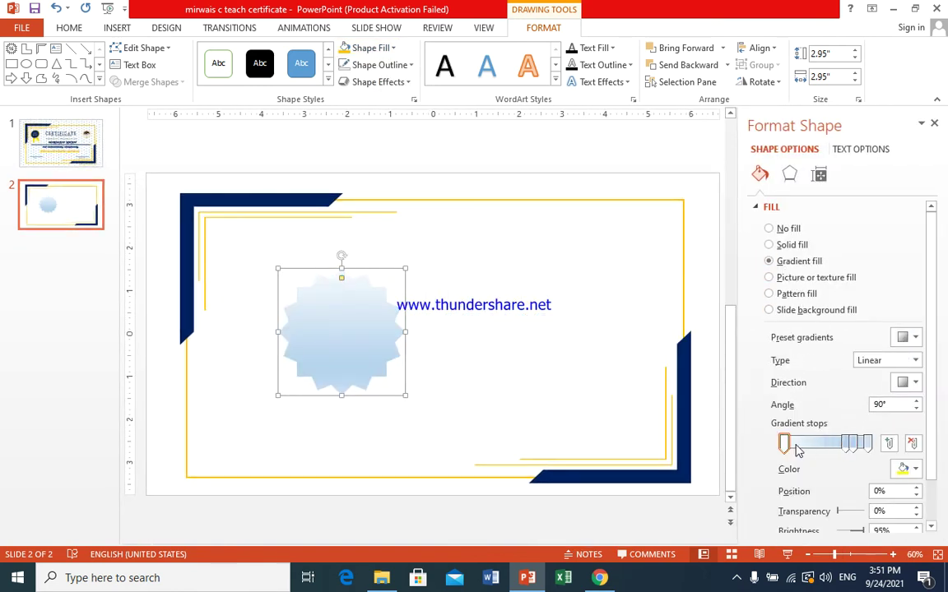
{"action": "left_click", "coordinate": [785, 447]}
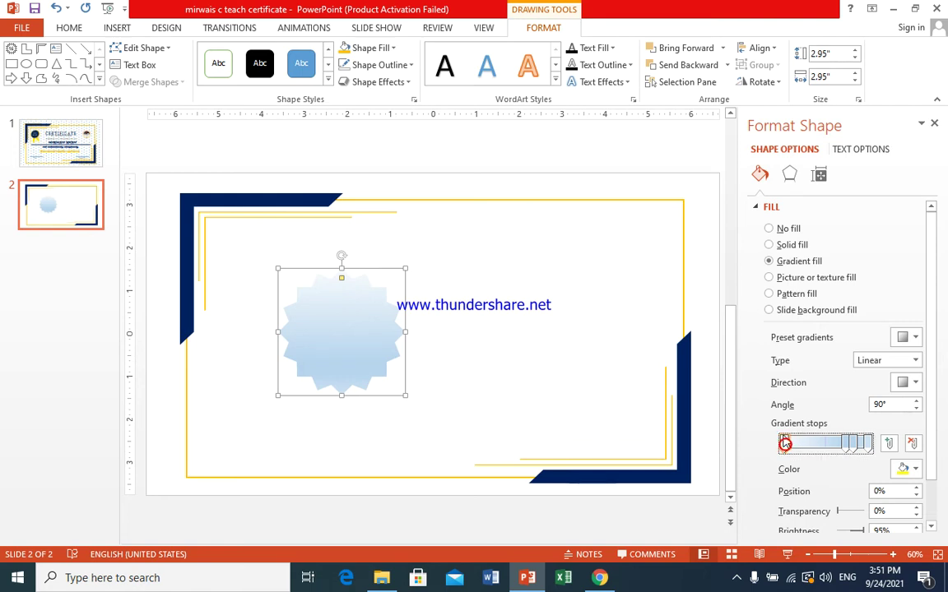
{"action": "left_click", "coordinate": [918, 469]}
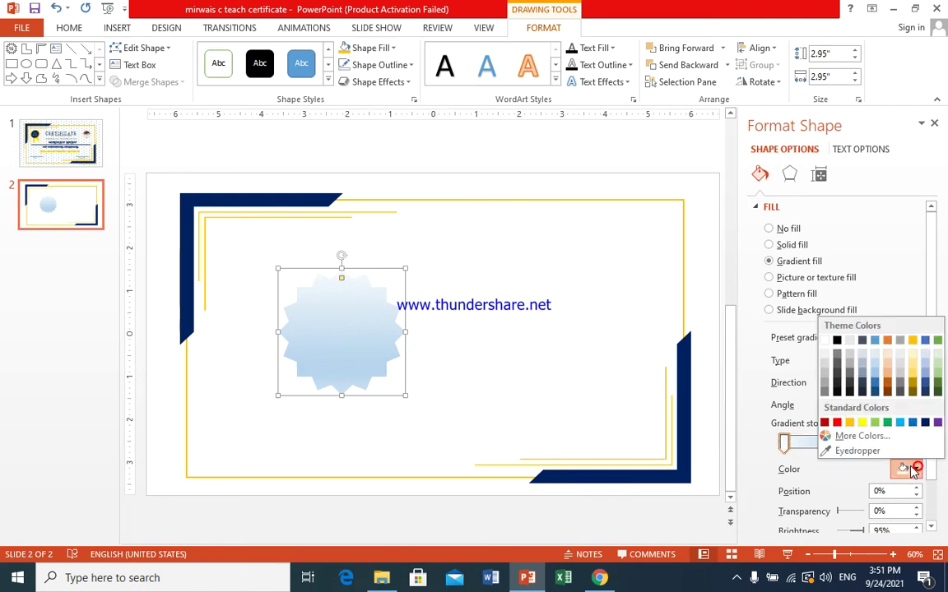
{"action": "left_click", "coordinate": [850, 427]}
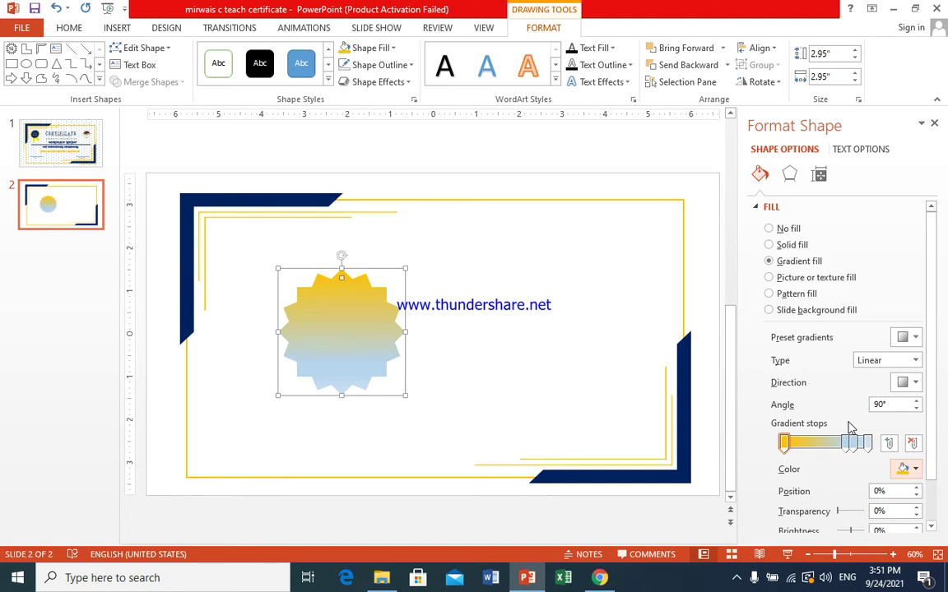
{"action": "left_click", "coordinate": [913, 471]}
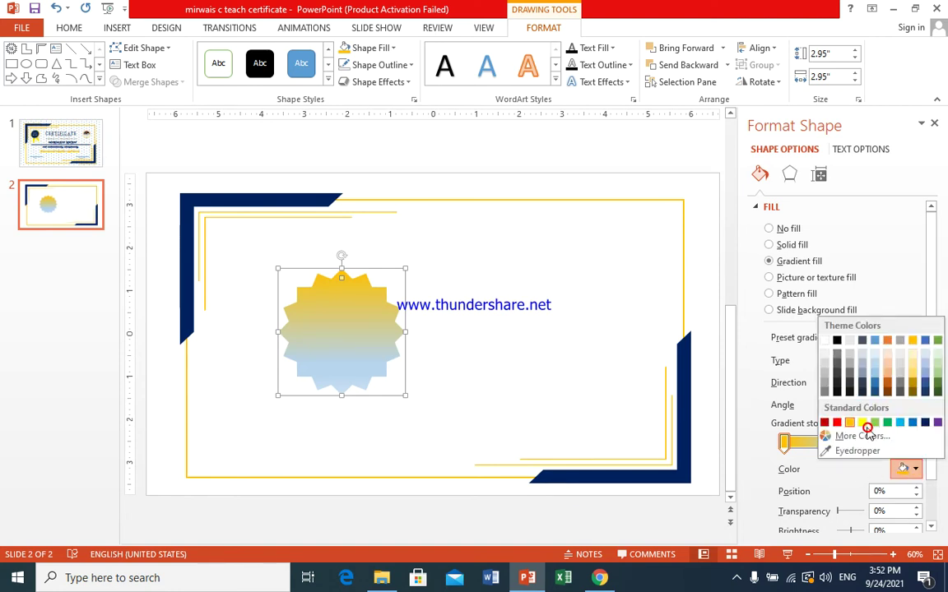
{"action": "left_click", "coordinate": [862, 423]}
Colour the 74% stop yellow-orange, the 83% stop yellow and the 100% stop orange
{"action": "left_click", "coordinate": [847, 444]}
{"action": "left_click", "coordinate": [915, 476]}
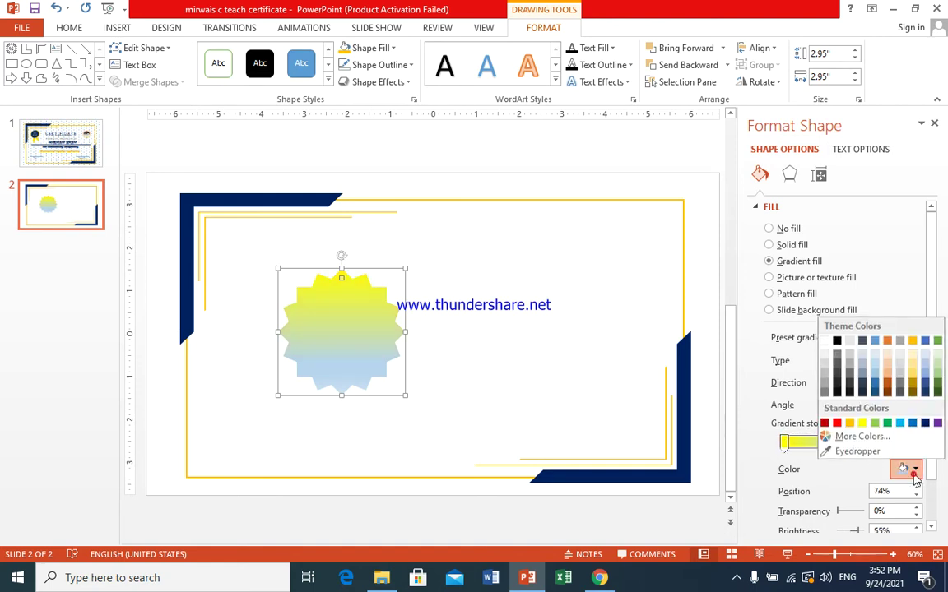
{"action": "left_click", "coordinate": [852, 423]}
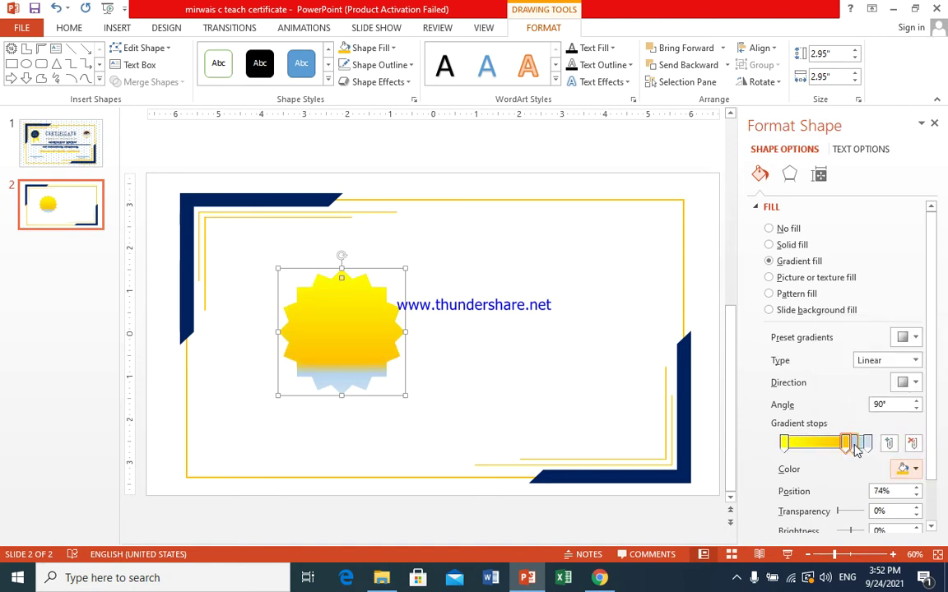
{"action": "left_click", "coordinate": [855, 442]}
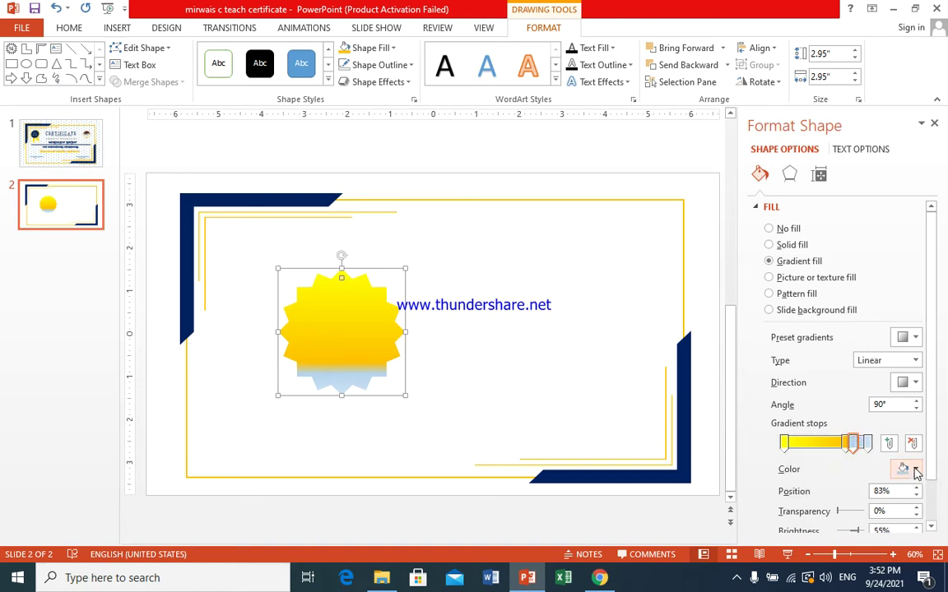
{"action": "left_click", "coordinate": [915, 469]}
{"action": "left_click", "coordinate": [862, 425]}
{"action": "left_click", "coordinate": [868, 442]}
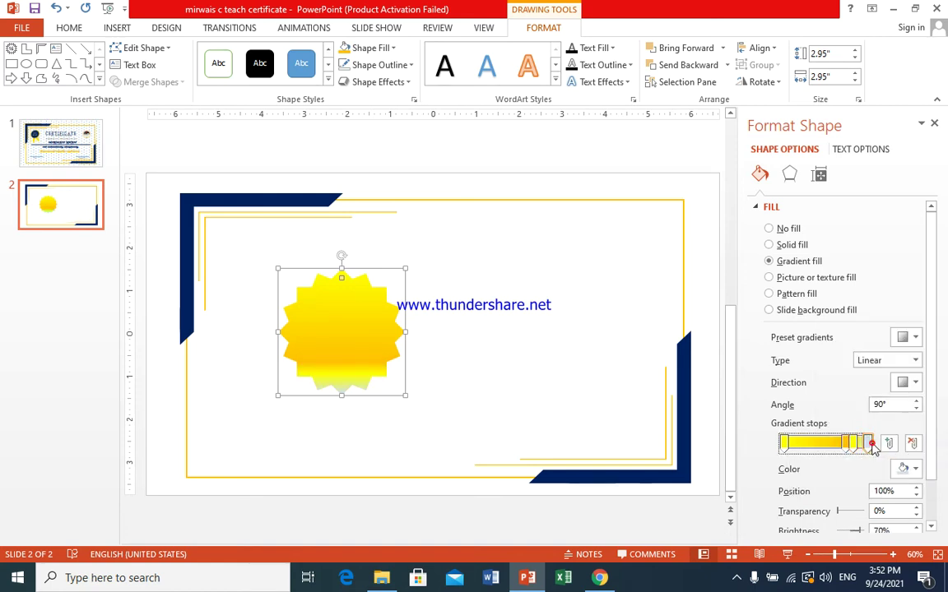
{"action": "left_click", "coordinate": [914, 469]}
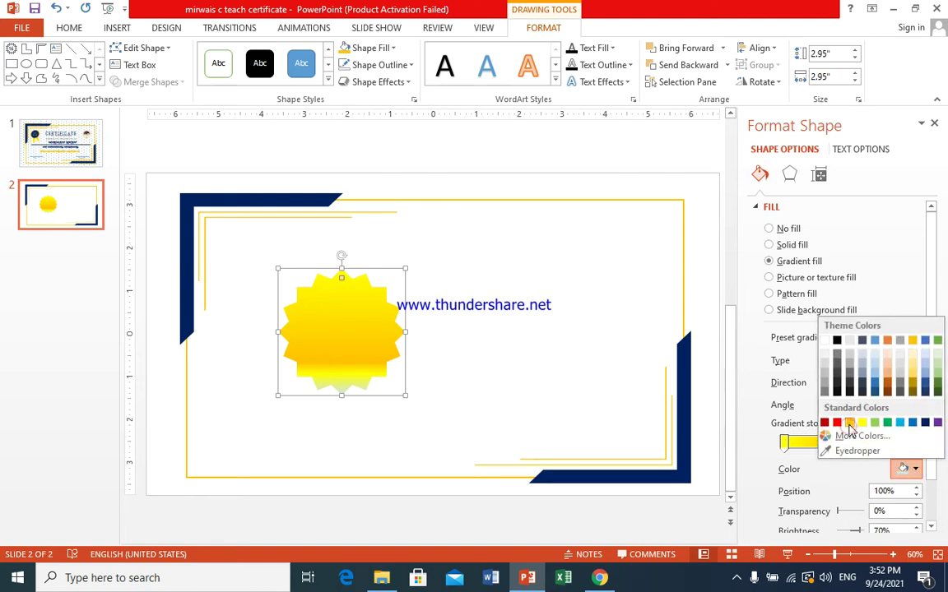
{"action": "left_click", "coordinate": [849, 424]}
Add a middle gradient stop, try Radial, Rectangular and Path types, then return to Linear
{"action": "left_click_drag", "start_coordinate": [837, 445], "coordinate": [814, 452]}
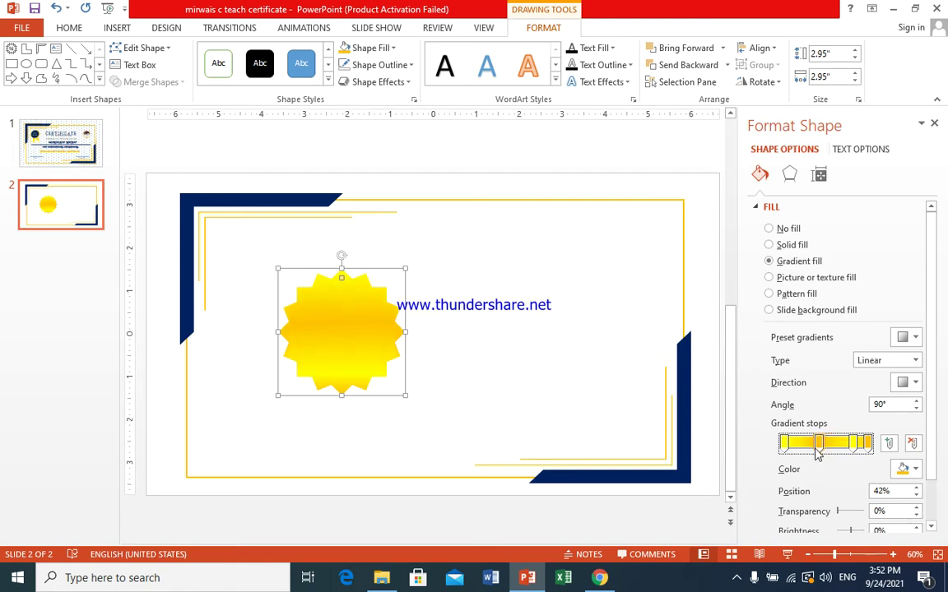
{"action": "left_click", "coordinate": [914, 360]}
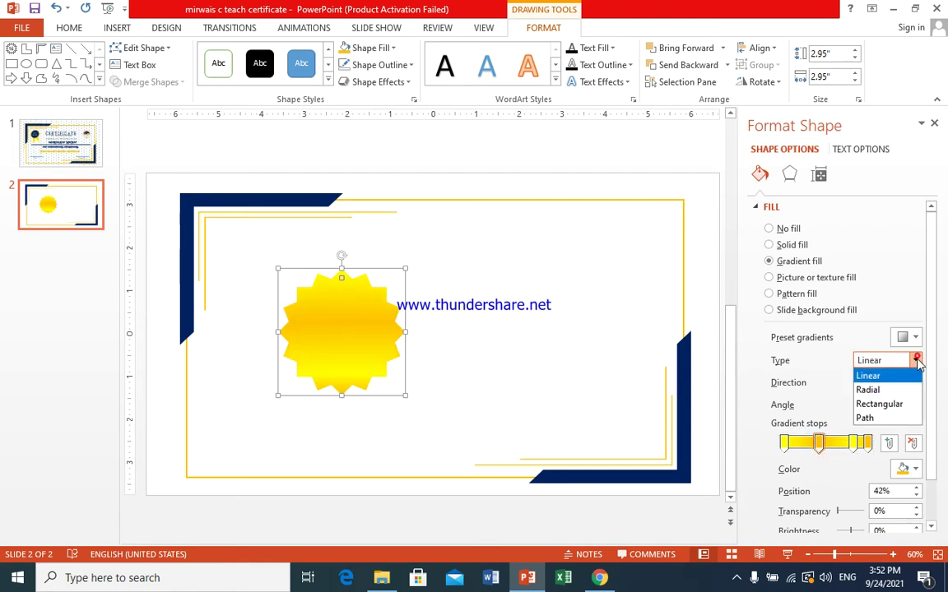
{"action": "left_click", "coordinate": [909, 390]}
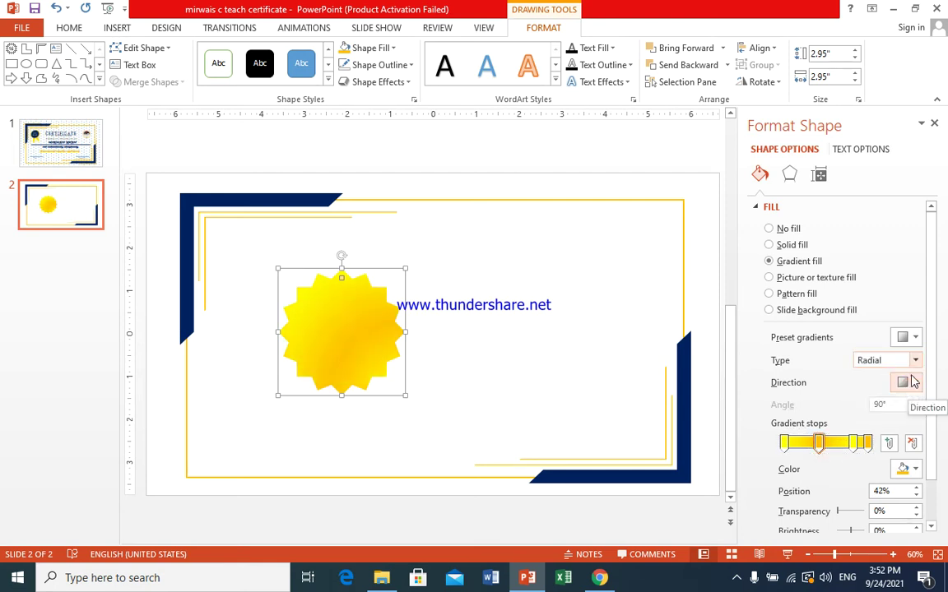
{"action": "left_click", "coordinate": [915, 361]}
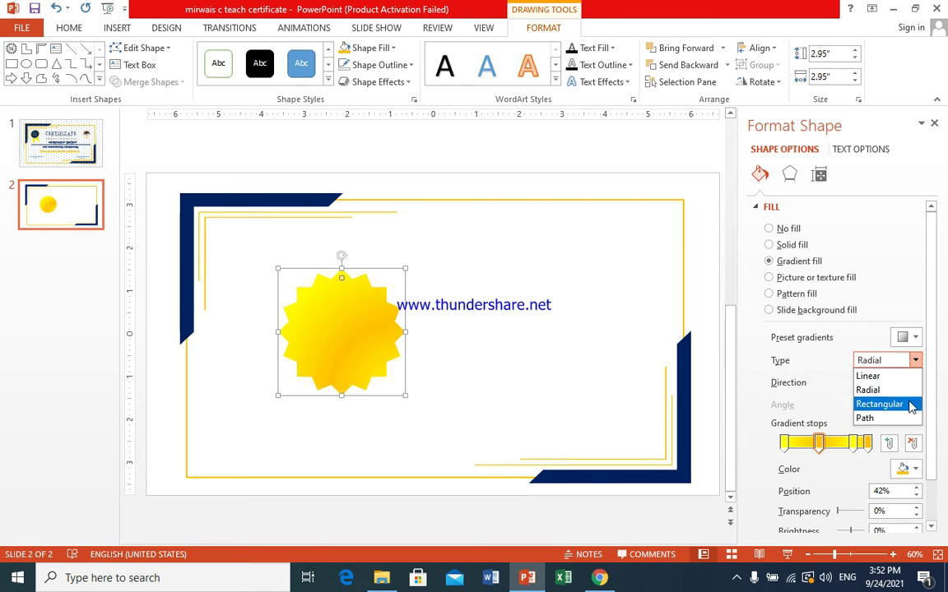
{"action": "left_click", "coordinate": [909, 403]}
{"action": "left_click", "coordinate": [914, 360]}
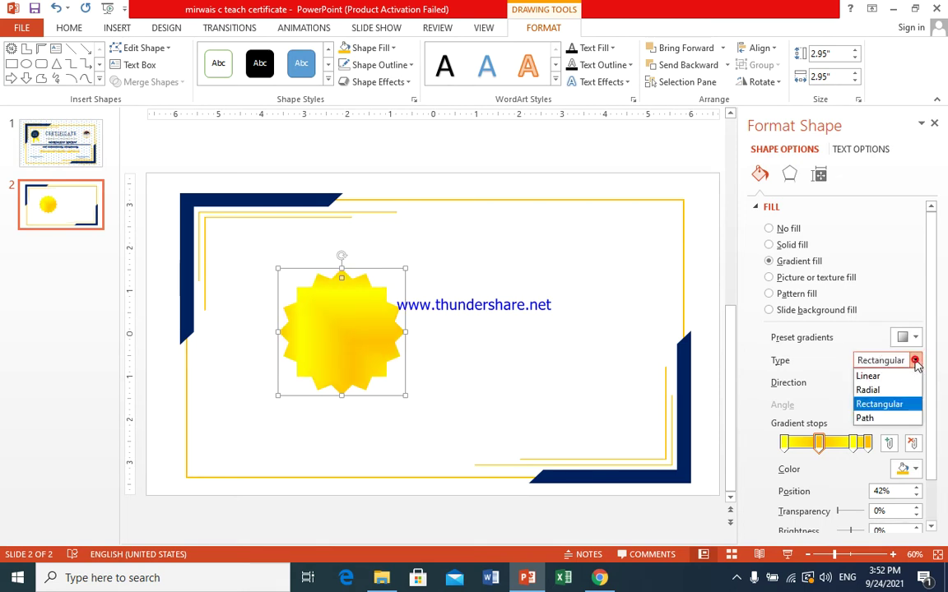
{"action": "left_click", "coordinate": [908, 419]}
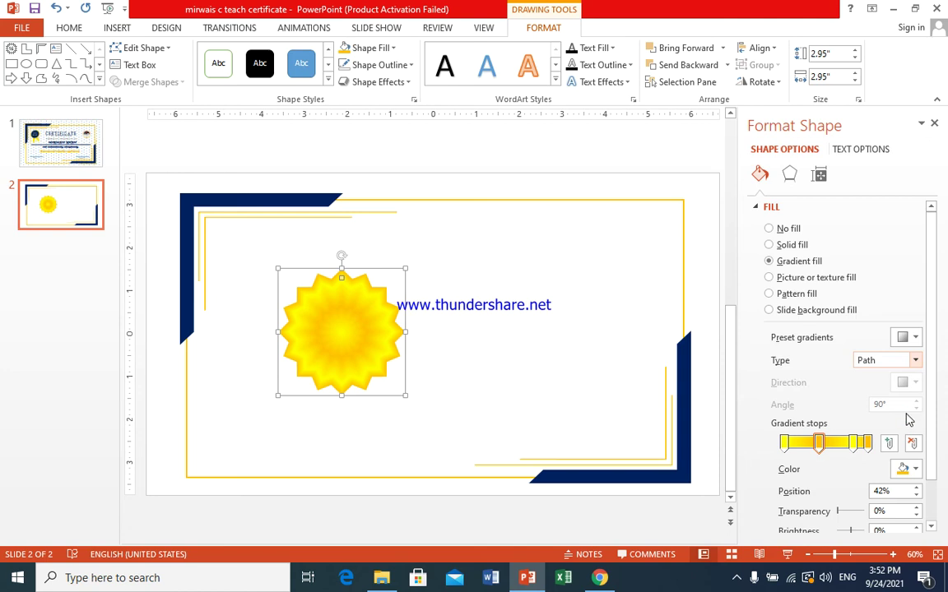
{"action": "left_click", "coordinate": [915, 360]}
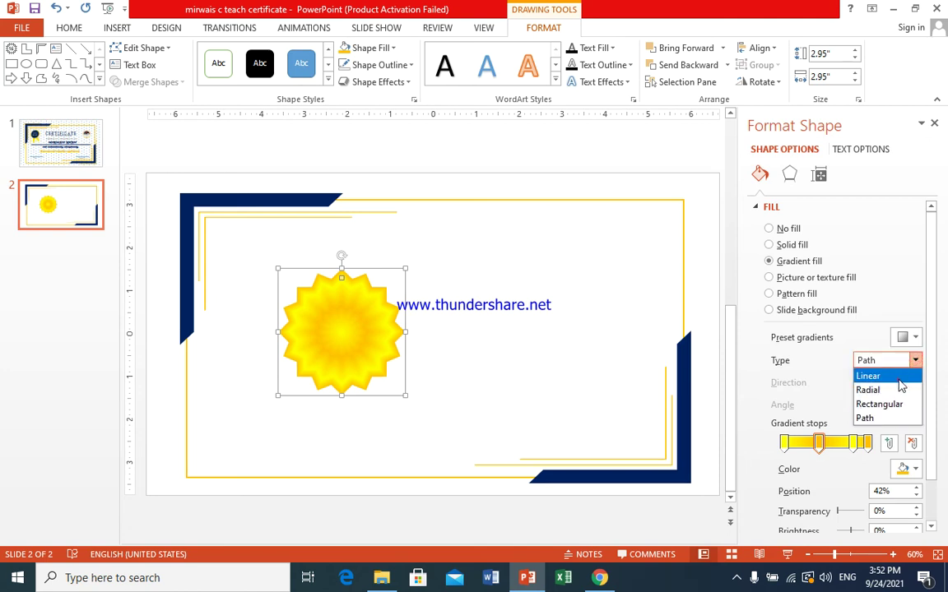
{"action": "left_click", "coordinate": [900, 377]}
Move gradient stops to 67% and 45% to reshape the gold bands on the seal
{"action": "left_click_drag", "start_coordinate": [853, 451], "coordinate": [840, 453]}
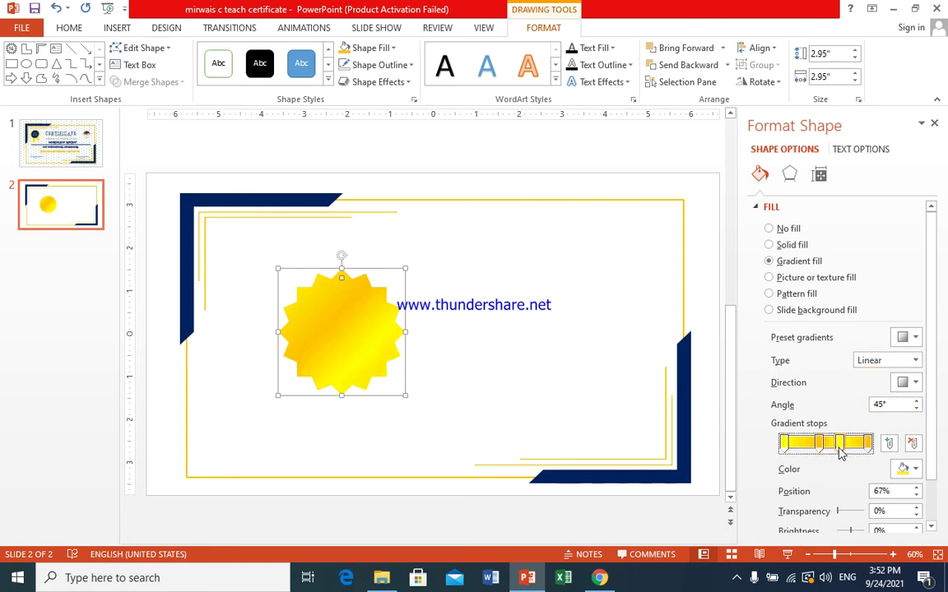
{"action": "left_click_drag", "start_coordinate": [789, 445], "coordinate": [808, 449]}
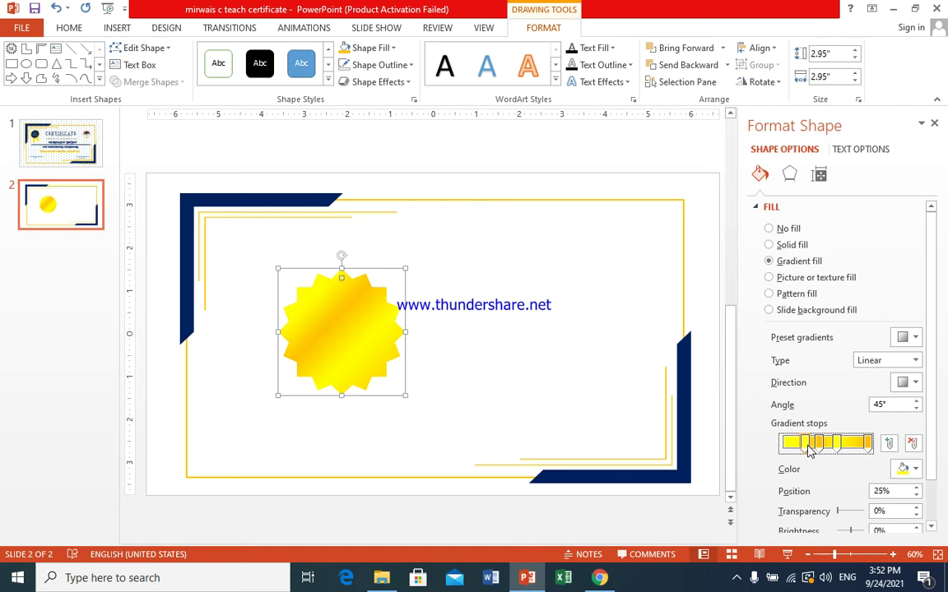
{"action": "left_click_drag", "start_coordinate": [821, 449], "coordinate": [825, 451]}
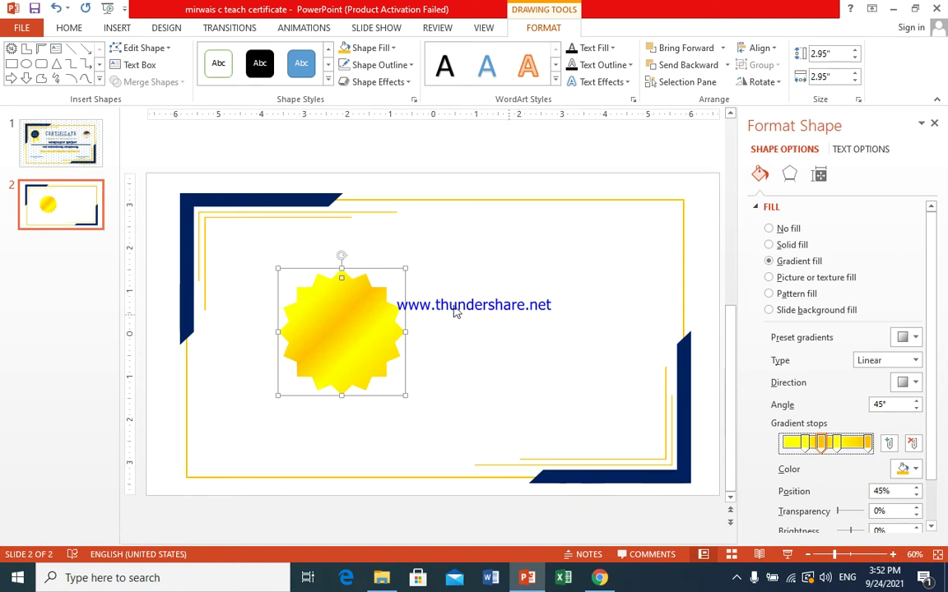
{"action": "left_click", "coordinate": [354, 307]}
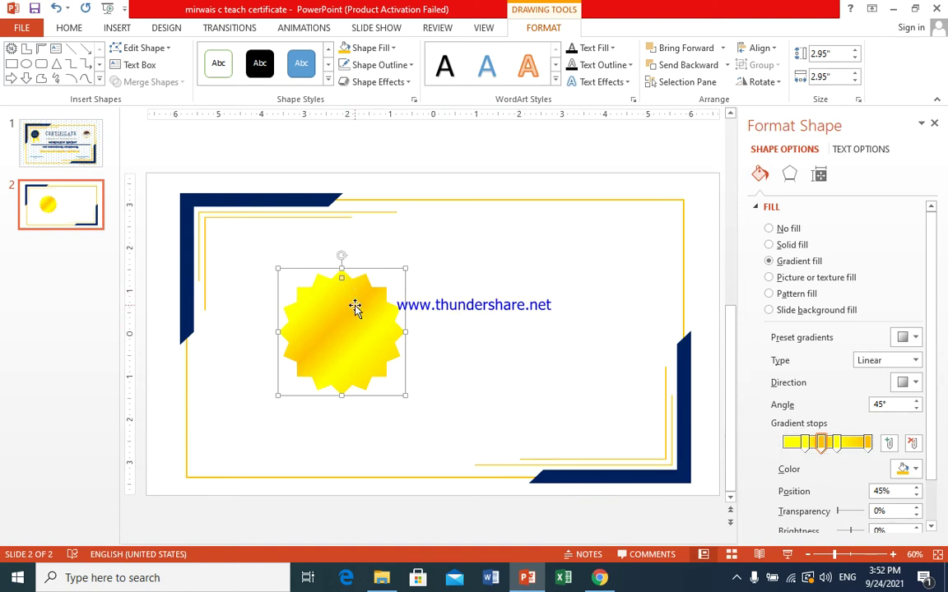
{"action": "left_click", "coordinate": [117, 27]}
{"action": "left_click", "coordinate": [253, 74]}
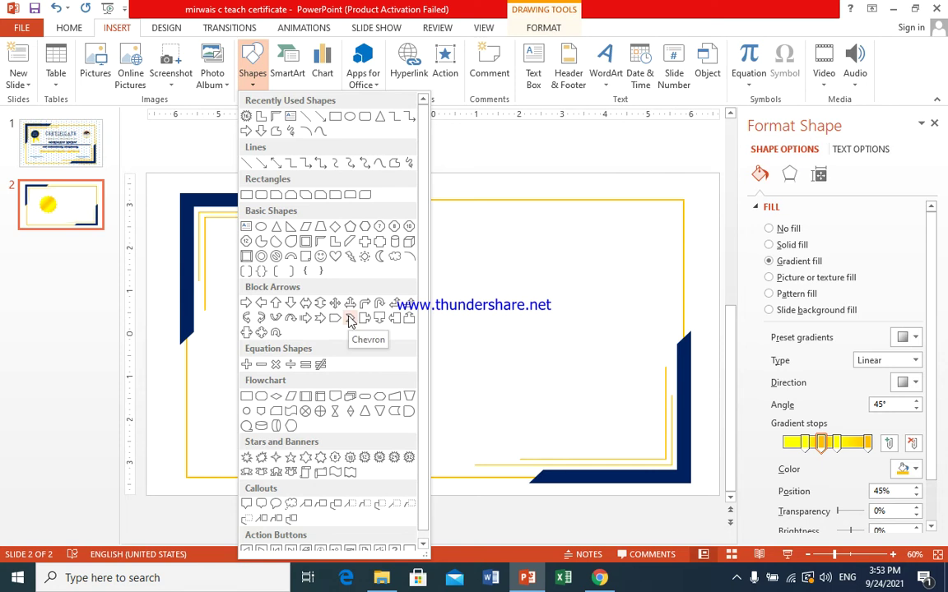
Draw a chevron below the starburst, give it the yellow gradient fill, and rotate it diagonally
{"action": "left_click", "coordinate": [349, 319]}
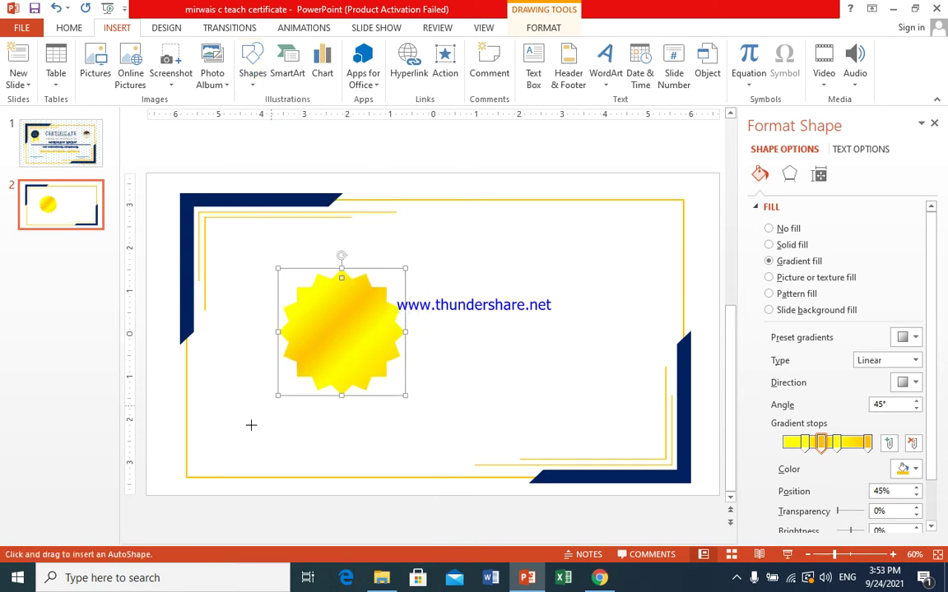
{"action": "mouse_move", "coordinate": [248, 419]}
{"action": "left_mouse_down"}
{"action": "mouse_move", "coordinate": [370, 434]}
{"action": "mouse_move", "coordinate": [347, 439]}
{"action": "mouse_move", "coordinate": [359, 438]}
{"action": "left_mouse_up"}
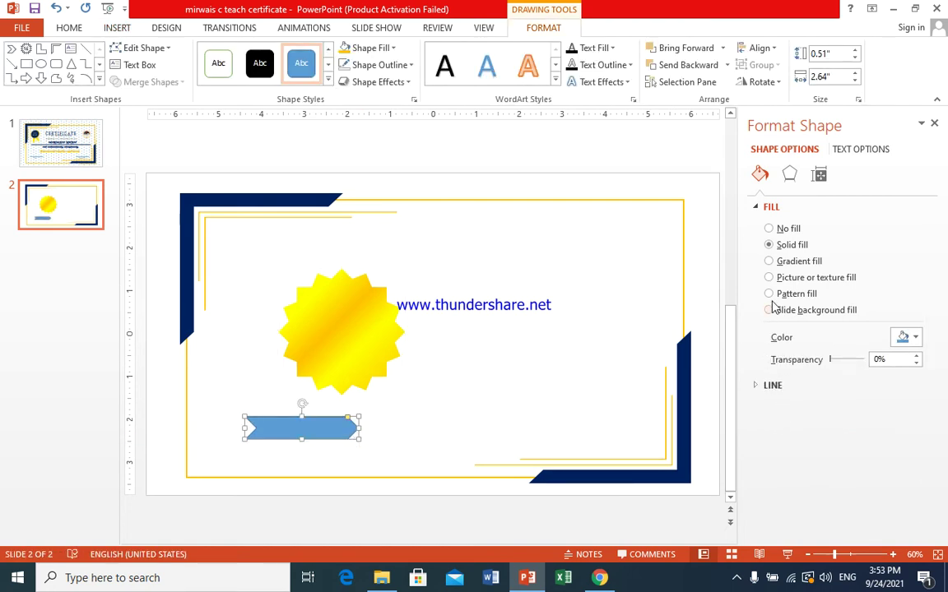
{"action": "left_click", "coordinate": [772, 263]}
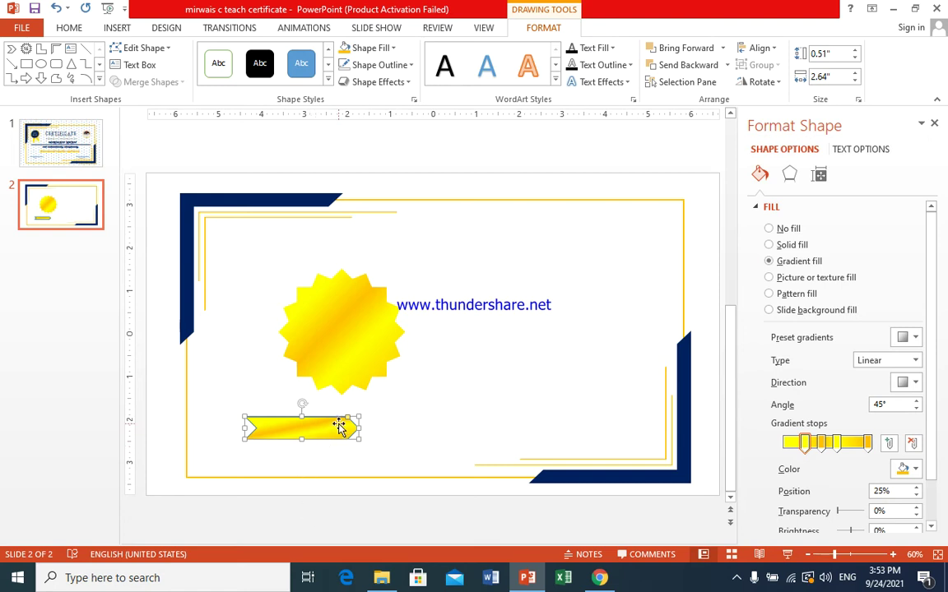
{"action": "left_click_drag", "start_coordinate": [338, 424], "coordinate": [335, 412]}
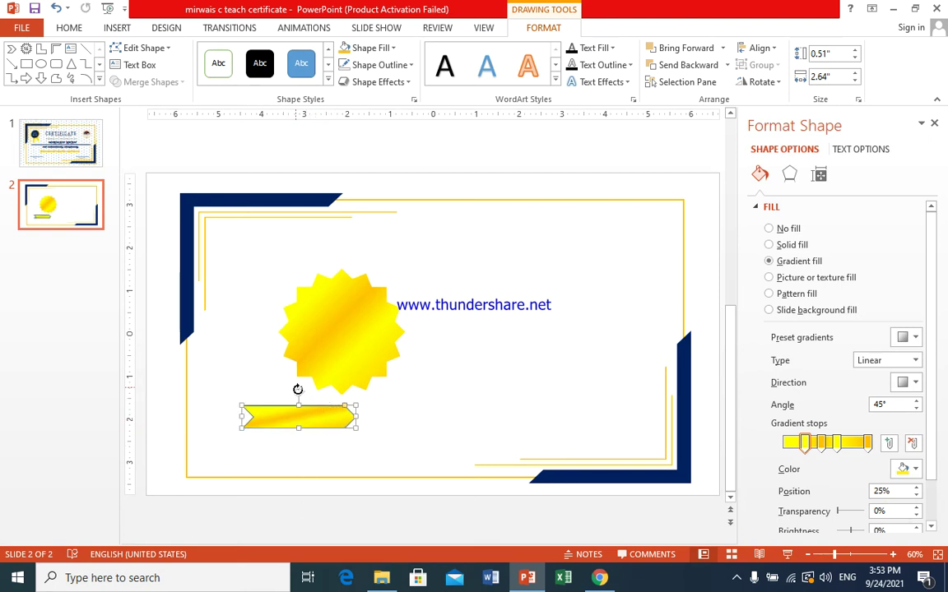
{"action": "mouse_move", "coordinate": [298, 393]}
{"action": "left_mouse_down"}
{"action": "mouse_move", "coordinate": [266, 395]}
{"action": "mouse_move", "coordinate": [272, 406]}
{"action": "mouse_move", "coordinate": [306, 387]}
{"action": "left_mouse_up"}
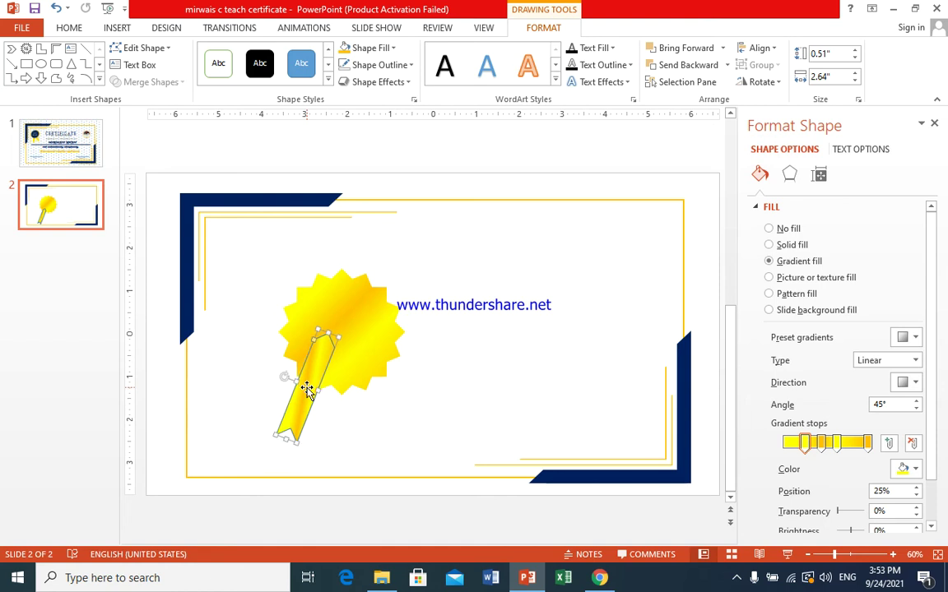
{"action": "left_click", "coordinate": [409, 65]}
Remove the ribbon's outline and add a copy tilted right, overlapping at the seal's centre
{"action": "left_click", "coordinate": [401, 197]}
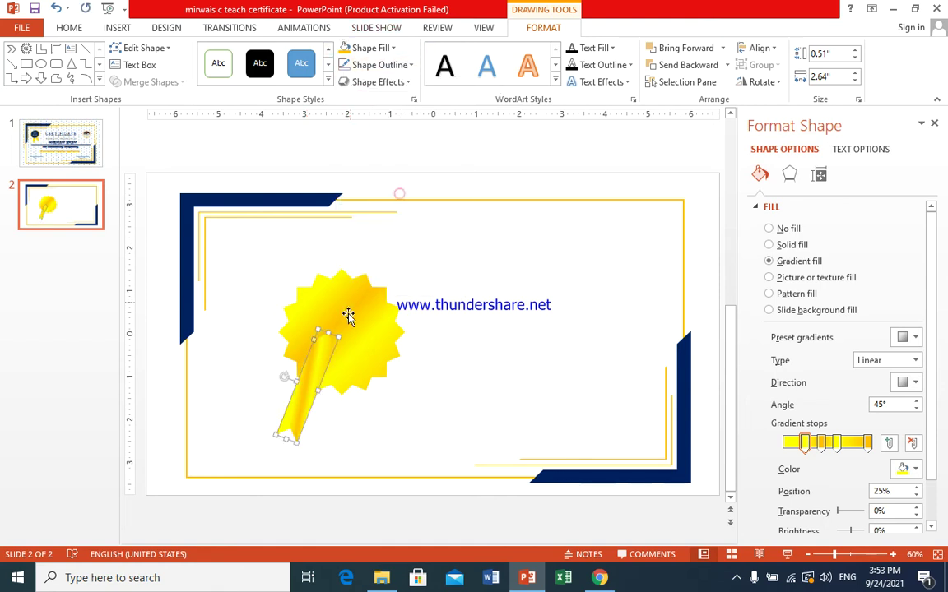
{"action": "left_click_drag", "start_coordinate": [310, 395], "coordinate": [331, 400], "text": "ctrl"}
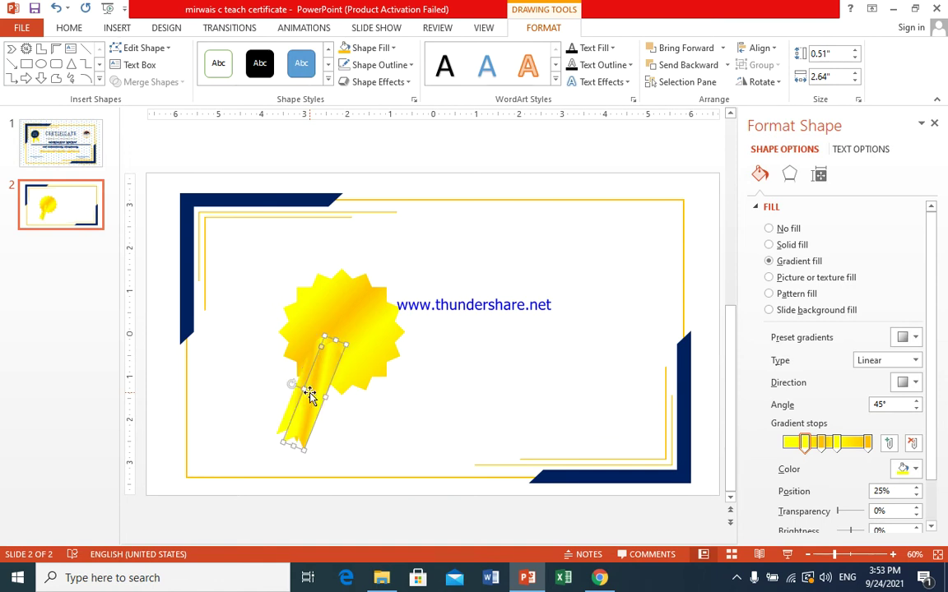
{"action": "mouse_move", "coordinate": [332, 400]}
{"action": "left_mouse_down"}
{"action": "mouse_move", "coordinate": [326, 389]}
{"action": "mouse_move", "coordinate": [333, 397]}
{"action": "left_mouse_up"}
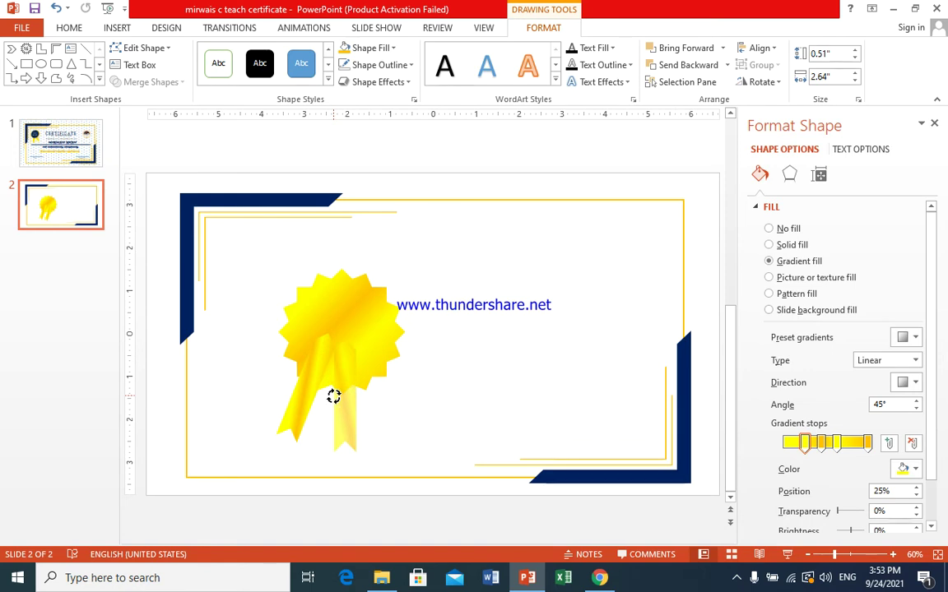
{"action": "left_click_drag", "start_coordinate": [335, 397], "coordinate": [363, 371]}
{"action": "mouse_move", "coordinate": [307, 379]}
{"action": "left_mouse_down"}
{"action": "mouse_move", "coordinate": [315, 386]}
{"action": "mouse_move", "coordinate": [320, 376]}
{"action": "left_mouse_up"}
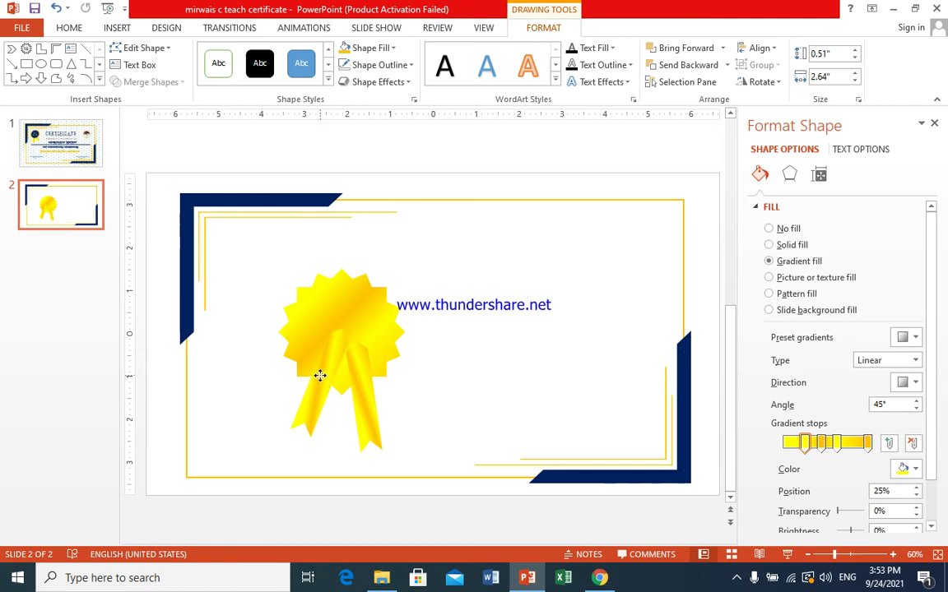
{"action": "left_click_drag", "start_coordinate": [320, 375], "coordinate": [357, 379]}
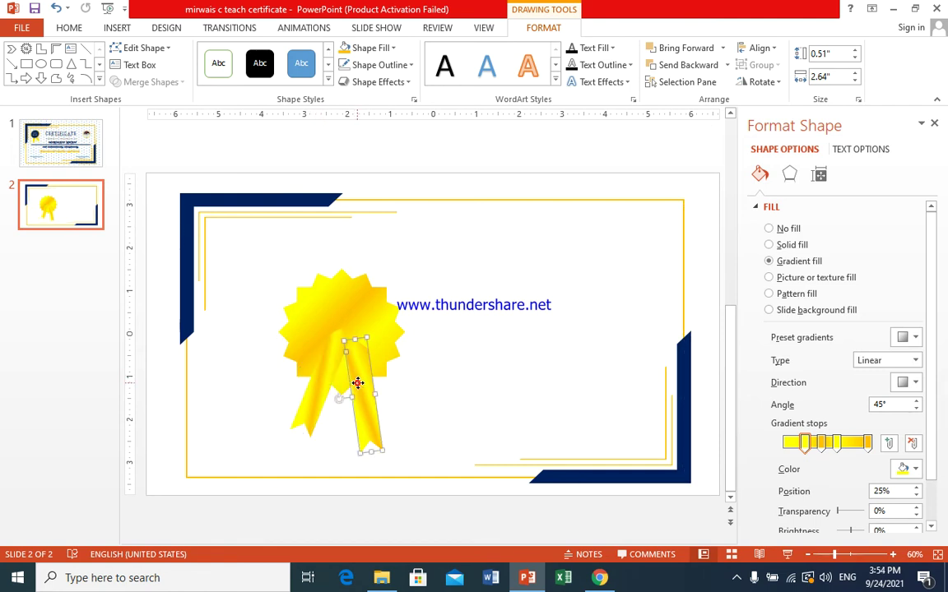
{"action": "left_click_drag", "start_coordinate": [356, 376], "coordinate": [355, 374]}
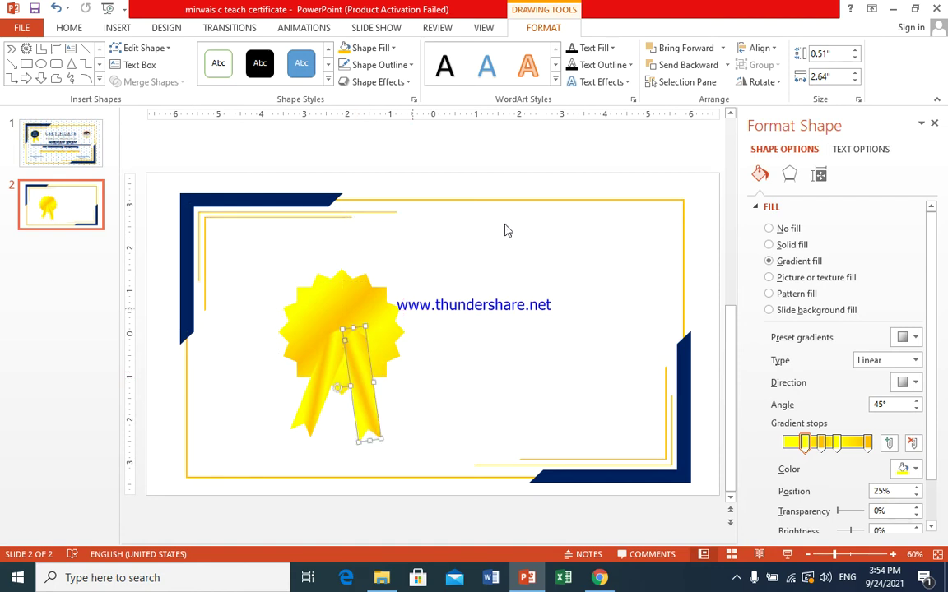
Send both ribbon strips backward behind the gold starburst seal
{"action": "left_click", "coordinate": [703, 66]}
{"action": "left_click", "coordinate": [327, 373]}
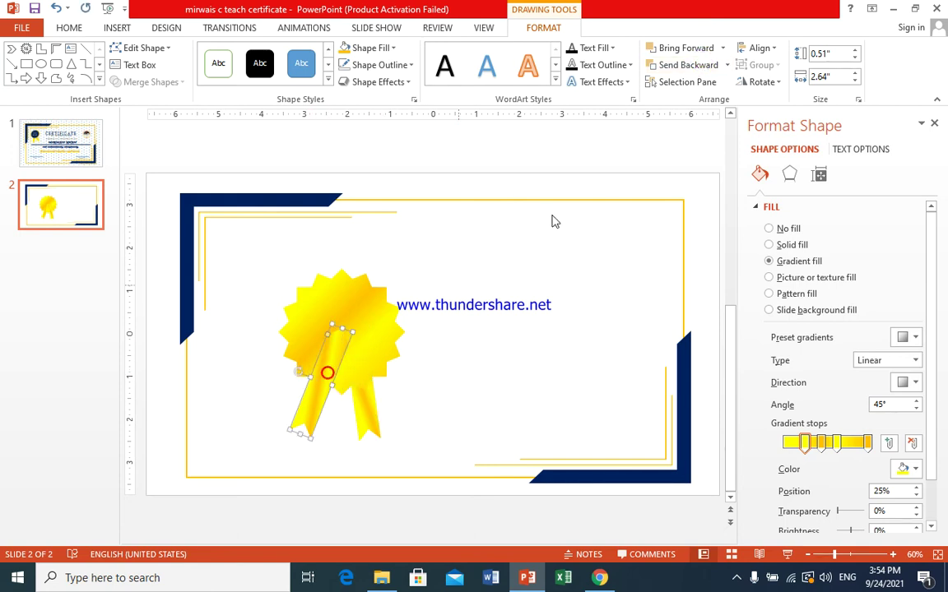
{"action": "left_click", "coordinate": [692, 69]}
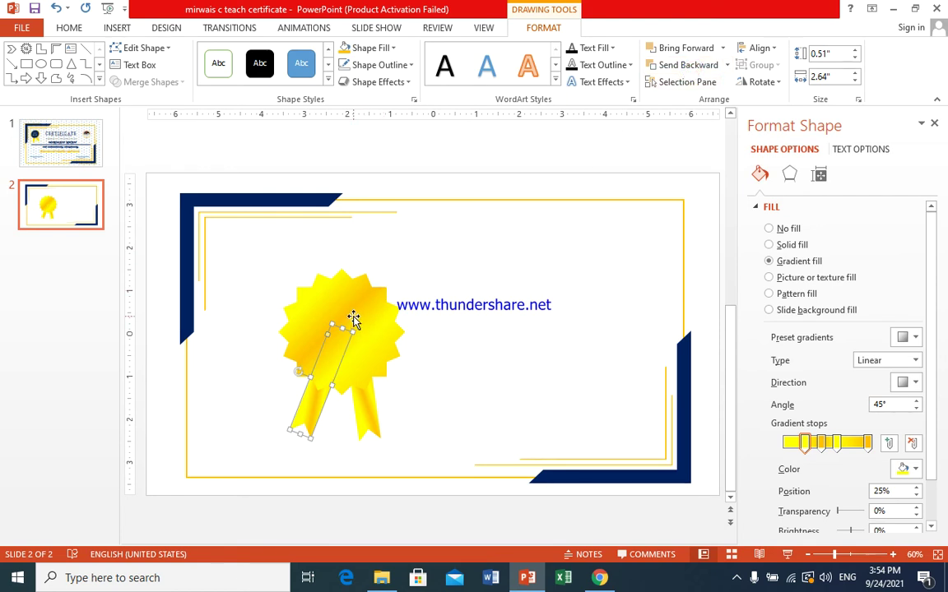
{"action": "left_click", "coordinate": [353, 319]}
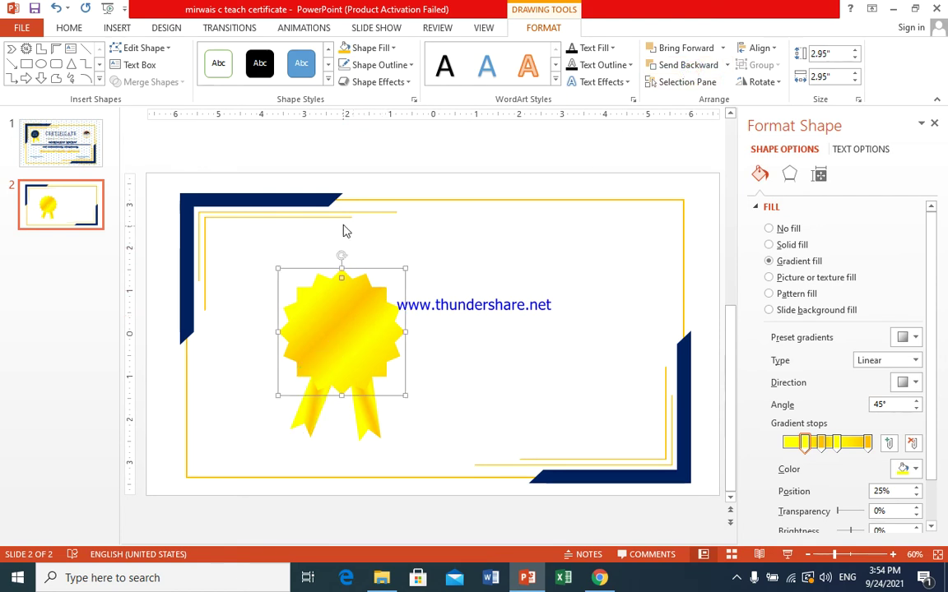
Draw an oval over the seal's centre and stretch it to about 2.27" by 2.36"
{"action": "left_click", "coordinate": [117, 27]}
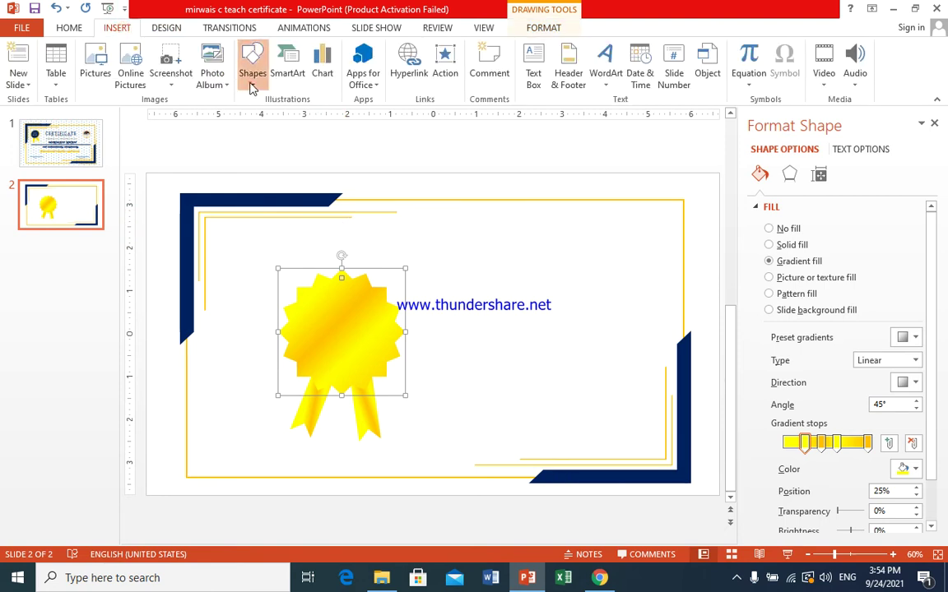
{"action": "left_click", "coordinate": [252, 75]}
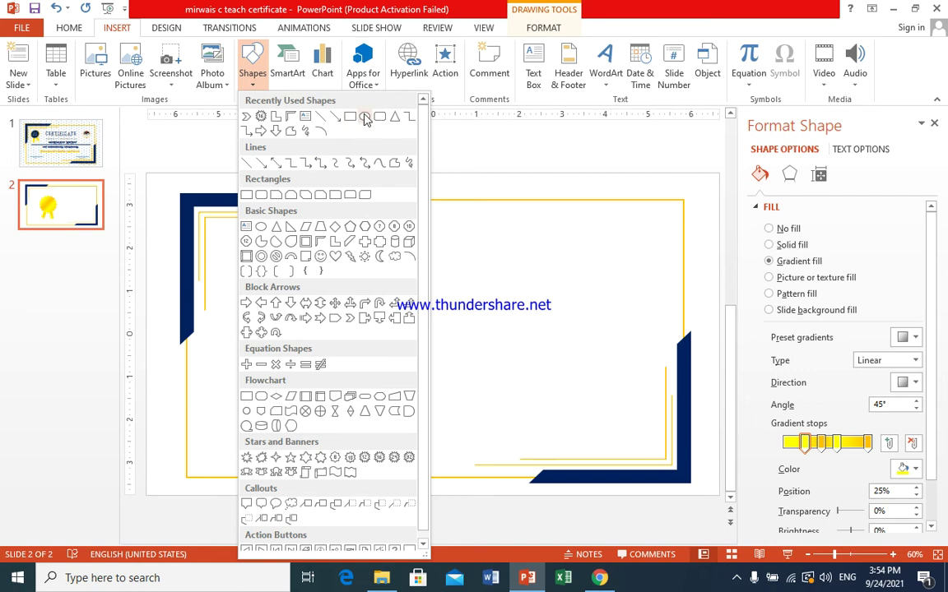
{"action": "left_click", "coordinate": [365, 119]}
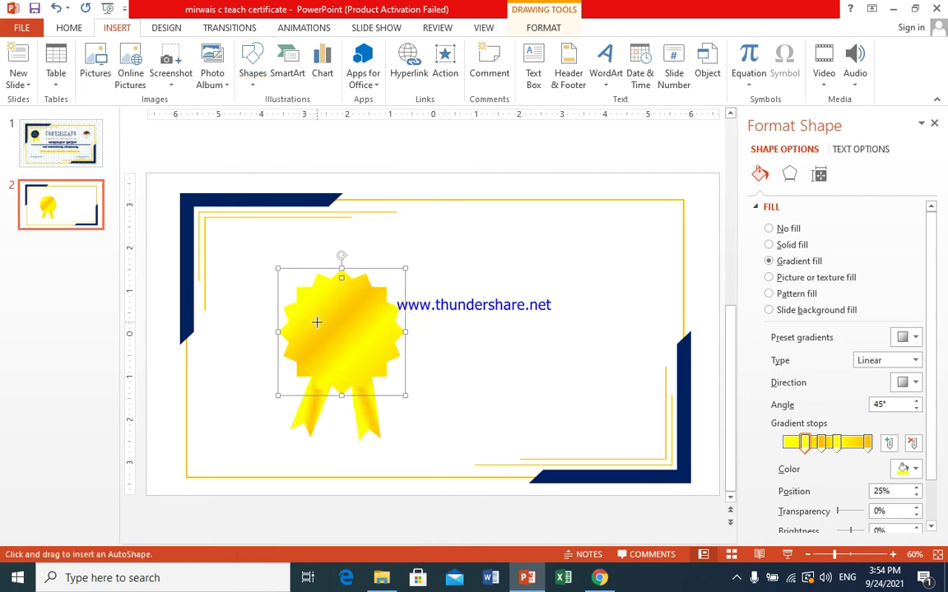
{"action": "left_click_drag", "start_coordinate": [311, 299], "coordinate": [380, 392]}
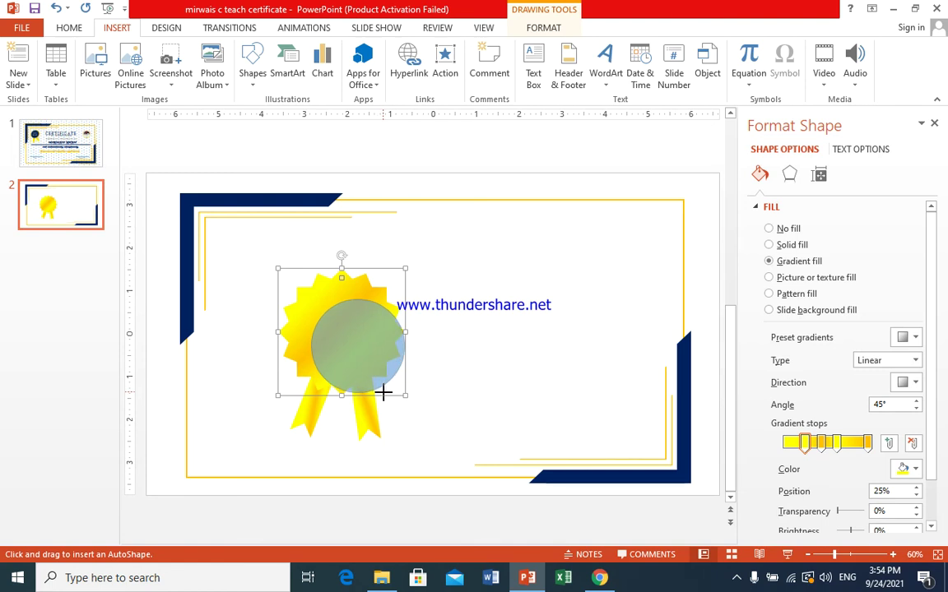
{"action": "mouse_move", "coordinate": [380, 391]}
{"action": "left_mouse_down"}
{"action": "mouse_move", "coordinate": [390, 394]}
{"action": "mouse_move", "coordinate": [352, 344]}
{"action": "left_mouse_up"}
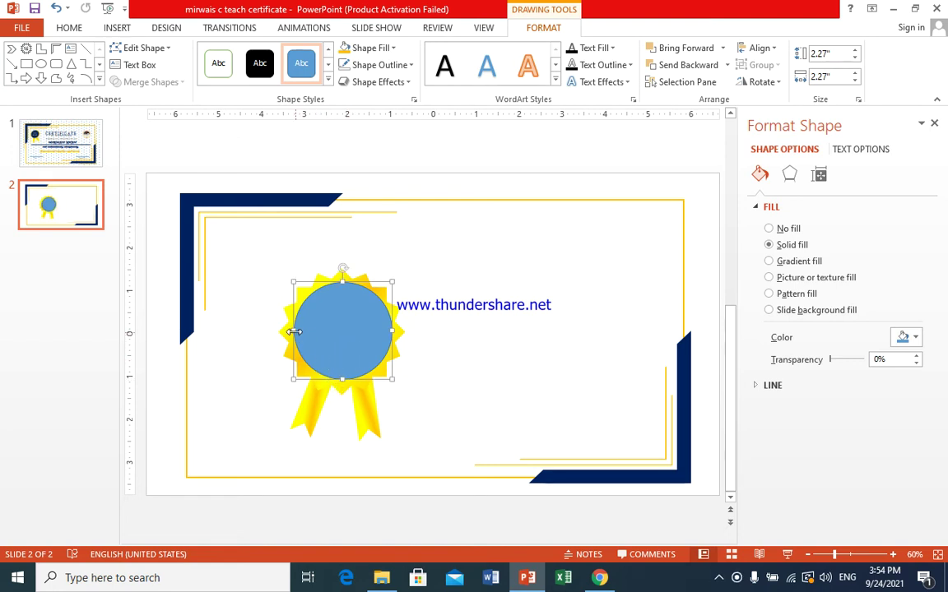
{"action": "left_click_drag", "start_coordinate": [292, 332], "coordinate": [291, 332]}
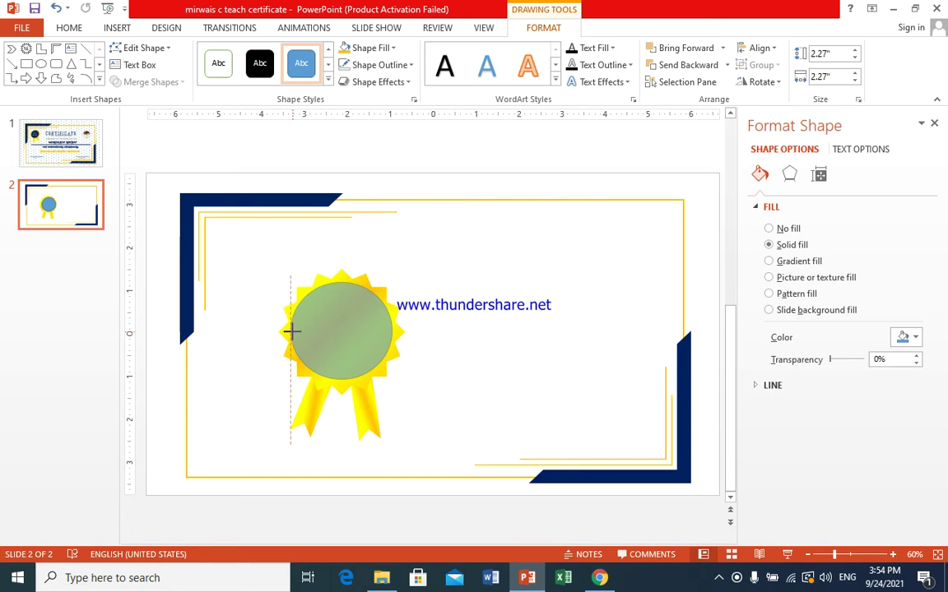
{"action": "left_click_drag", "start_coordinate": [292, 332], "coordinate": [289, 332]}
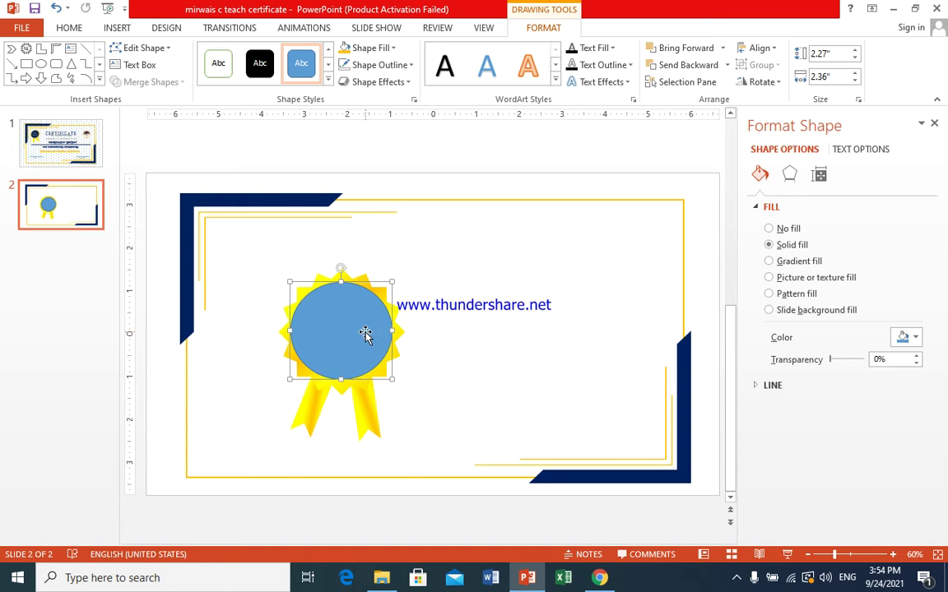
{"action": "left_click", "coordinate": [380, 65]}
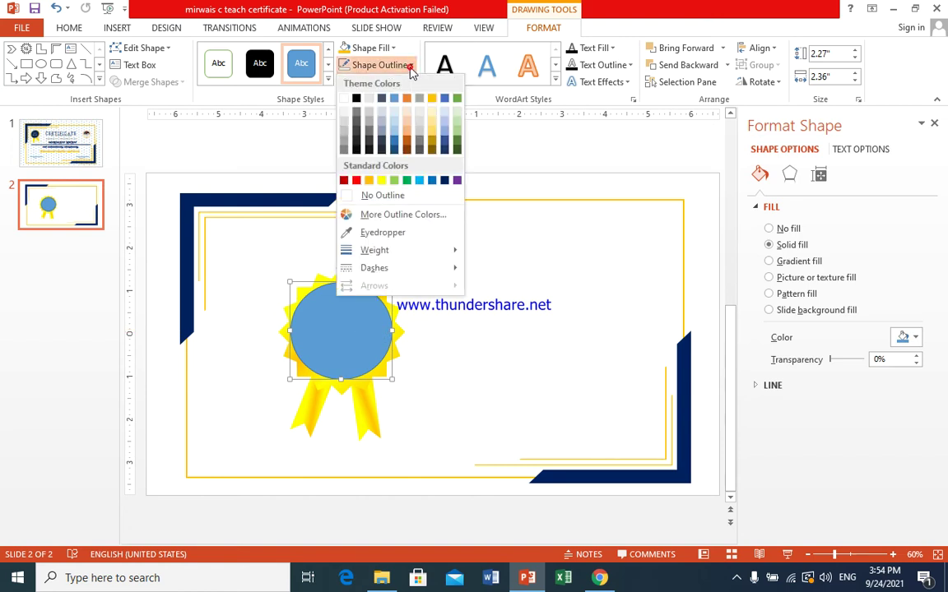
Give the badge circle no outline, the first bevel preset, and a dark navy fill
{"action": "left_click", "coordinate": [382, 196]}
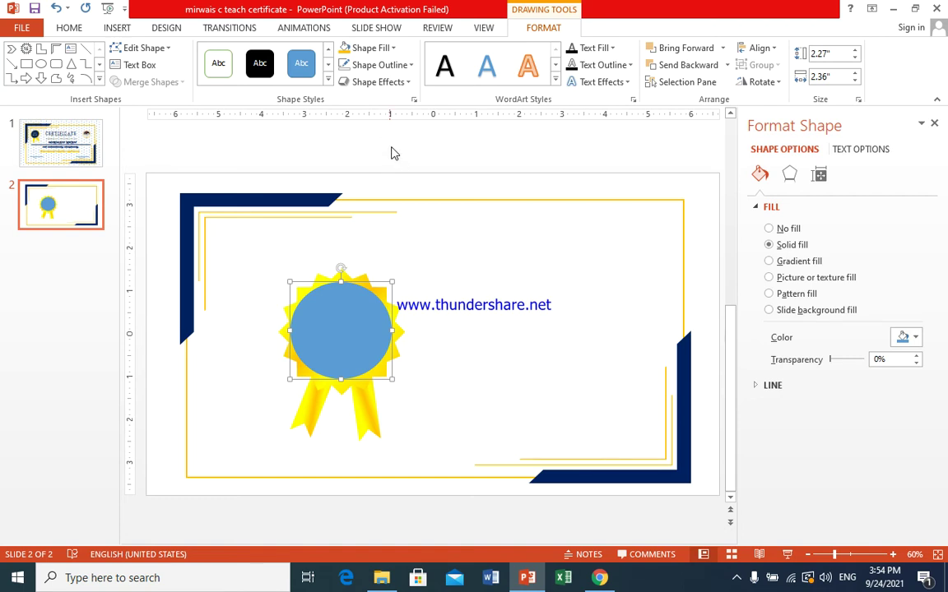
{"action": "left_click", "coordinate": [407, 82]}
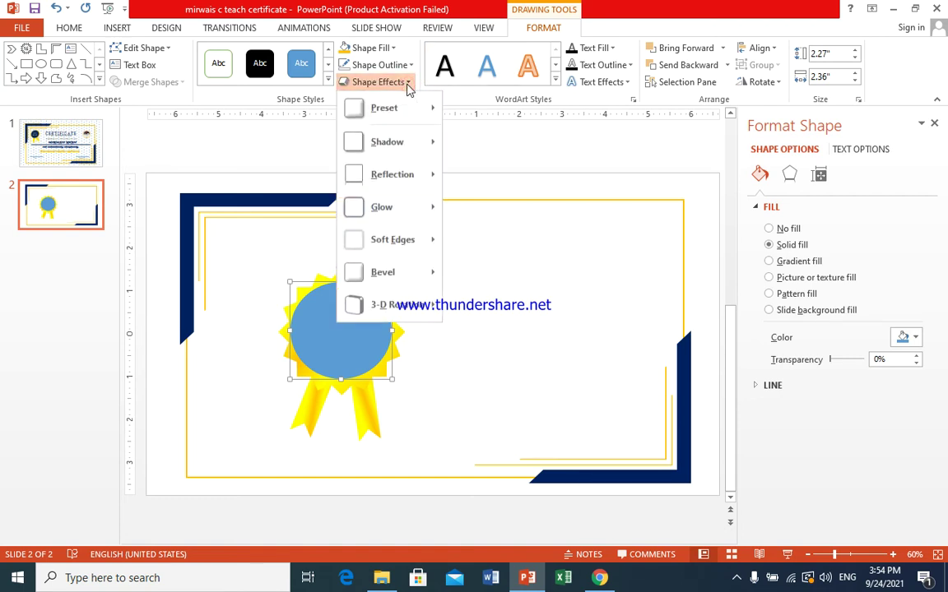
{"action": "mouse_move", "coordinate": [411, 272]}
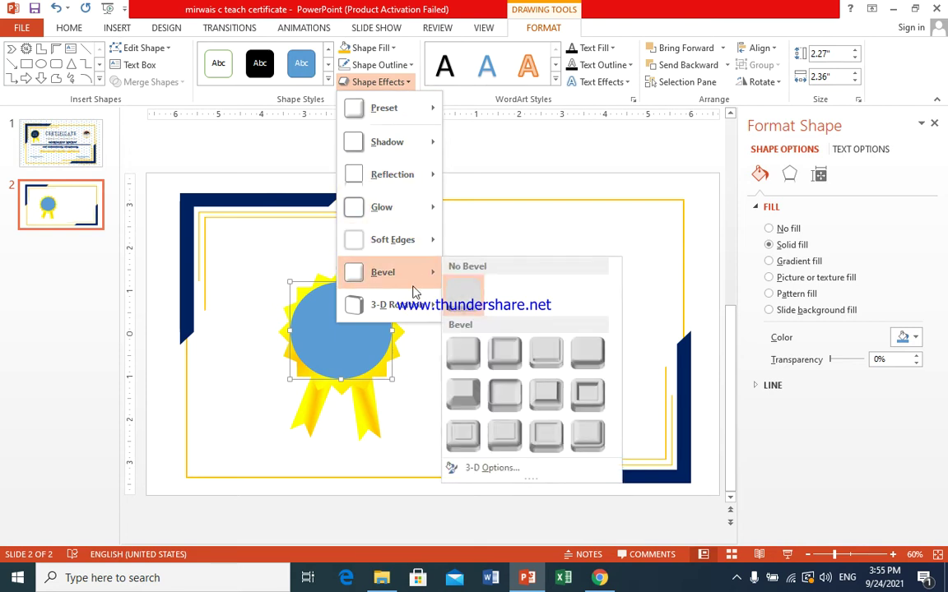
{"action": "left_click", "coordinate": [466, 362]}
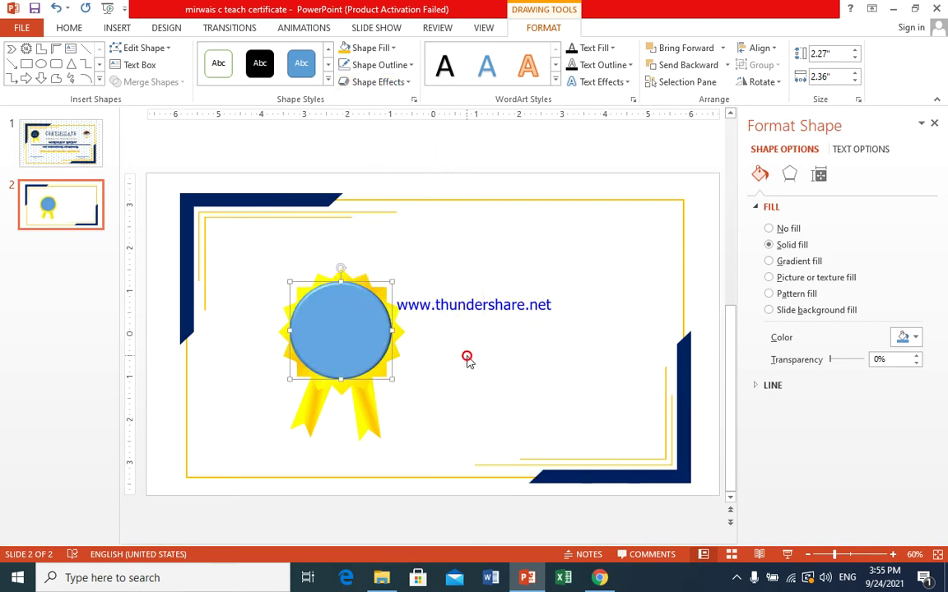
{"action": "left_click", "coordinate": [386, 48]}
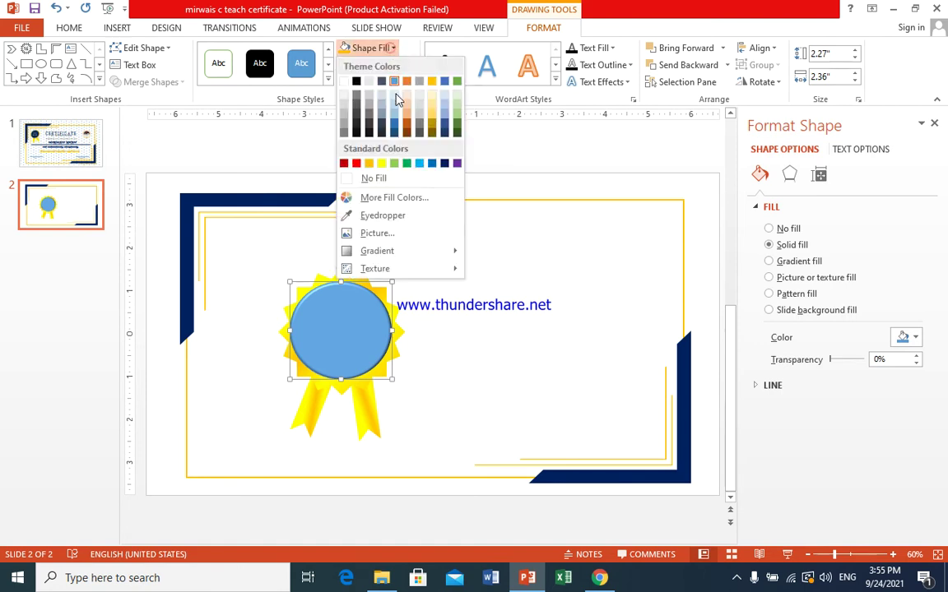
{"action": "left_click", "coordinate": [446, 163]}
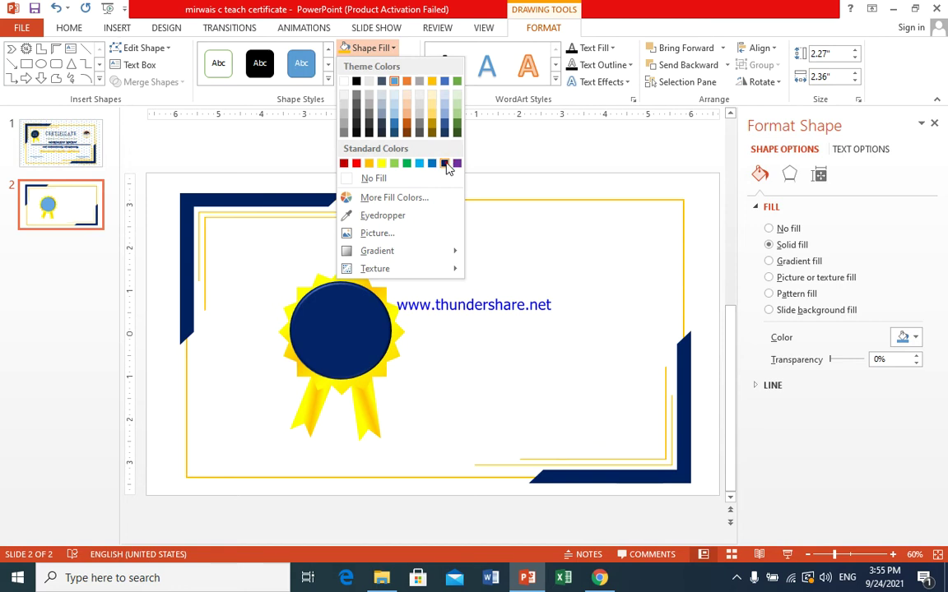
{"action": "left_click", "coordinate": [445, 163]}
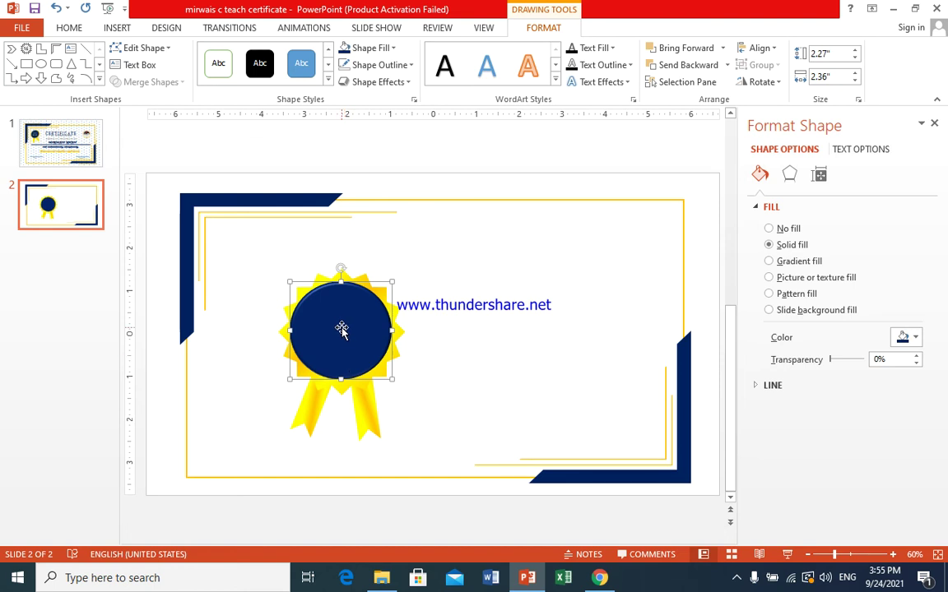
{"action": "left_click", "coordinate": [674, 83]}
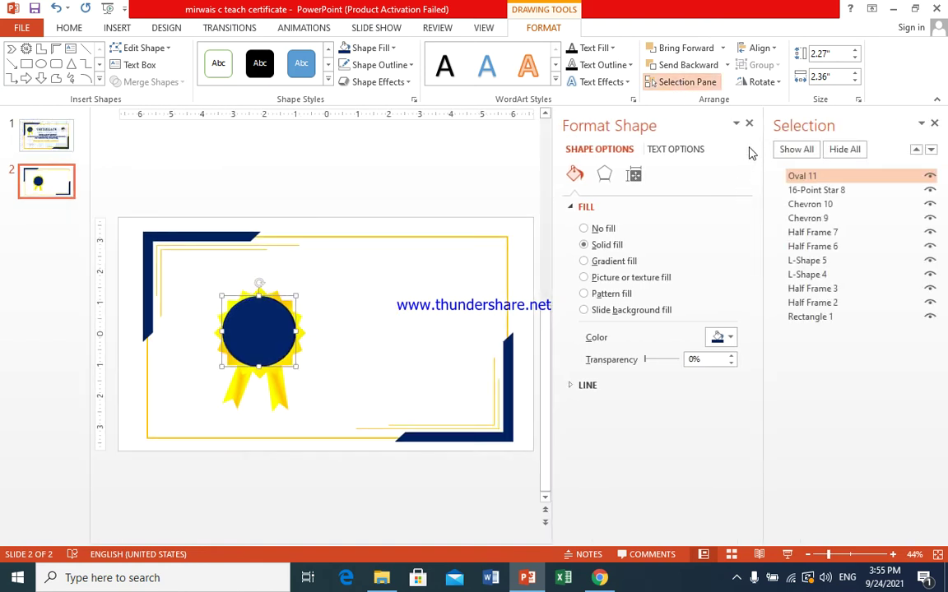
Select the oval, 16-point star and both chevron ribbons and group them into one medal
{"action": "left_click", "coordinate": [831, 189]}
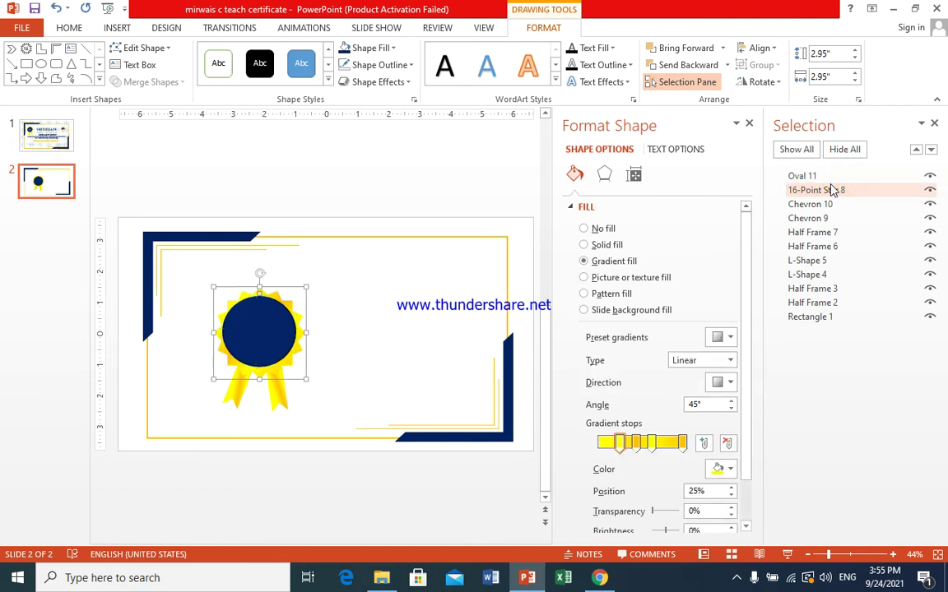
{"action": "left_click", "coordinate": [831, 204]}
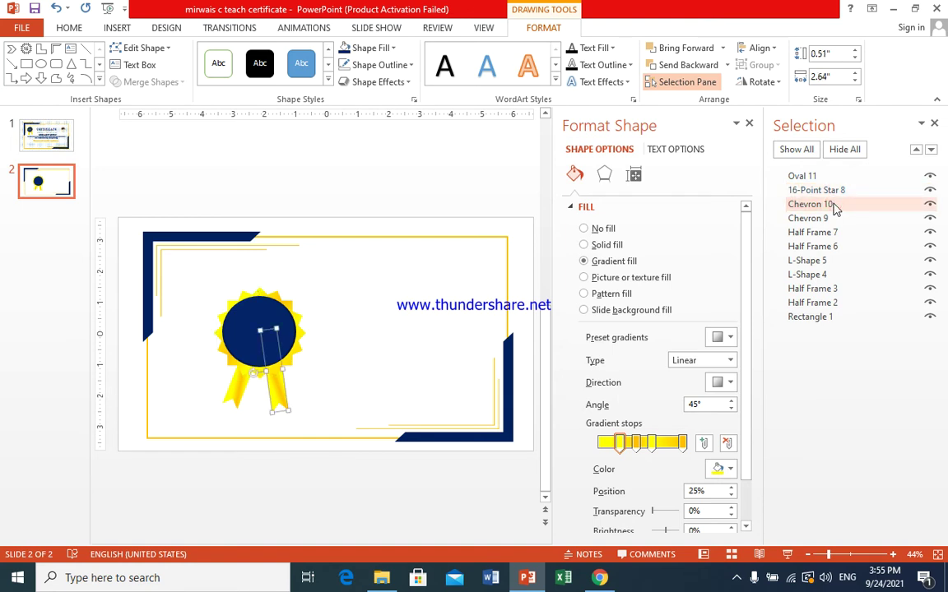
{"action": "left_click", "coordinate": [835, 218]}
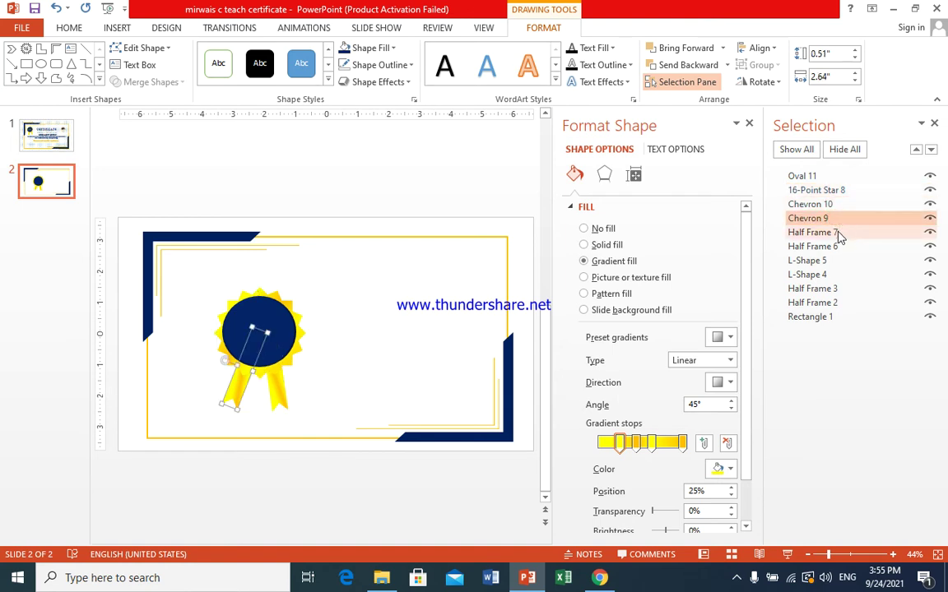
{"action": "left_click", "coordinate": [839, 234]}
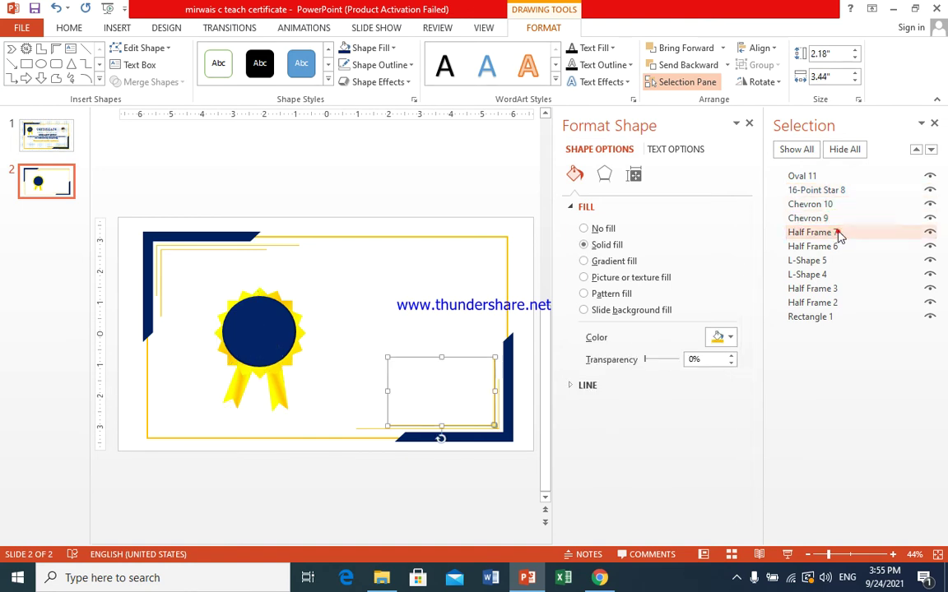
{"action": "left_click", "coordinate": [837, 231]}
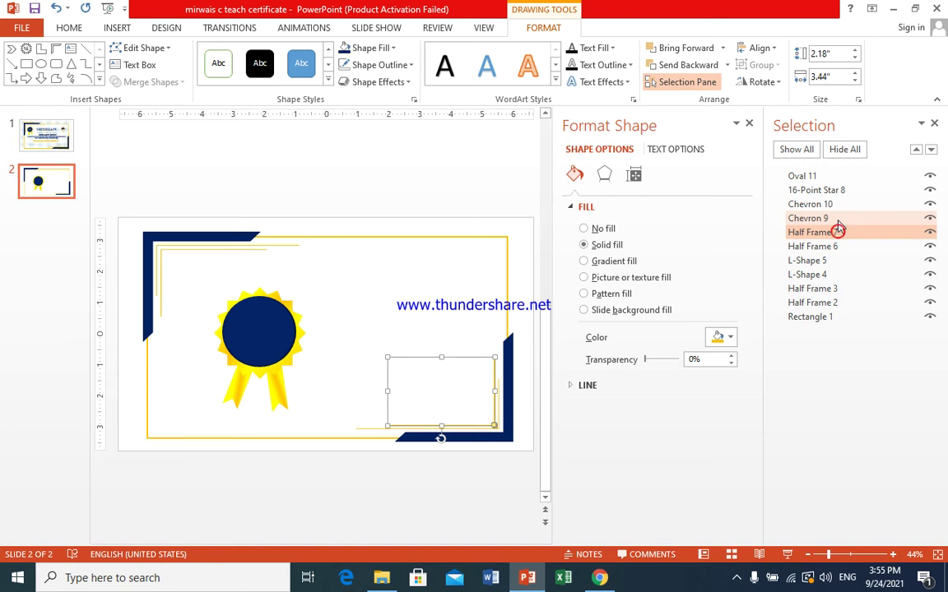
{"action": "left_click", "coordinate": [831, 177]}
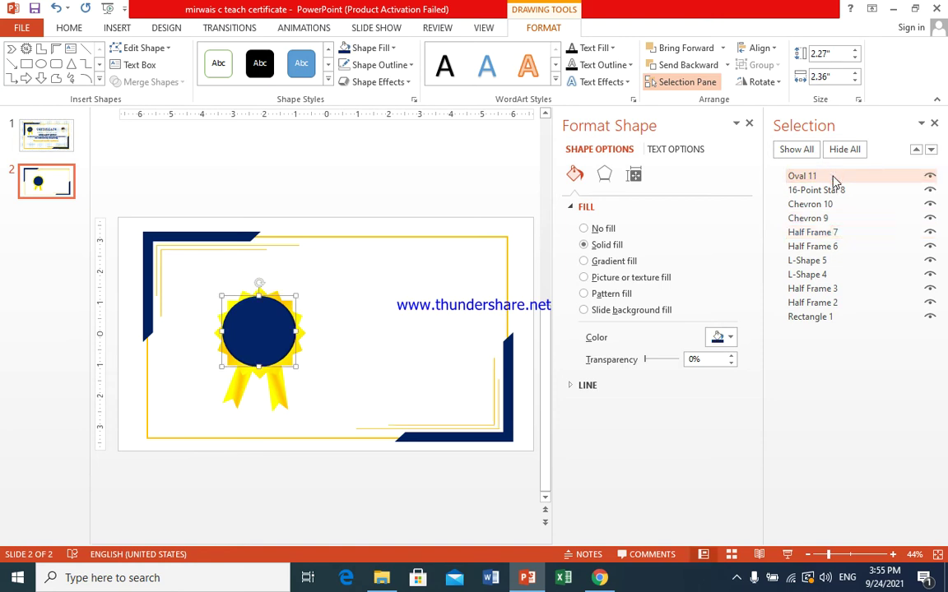
{"action": "left_click", "coordinate": [833, 191], "text": "ctrl"}
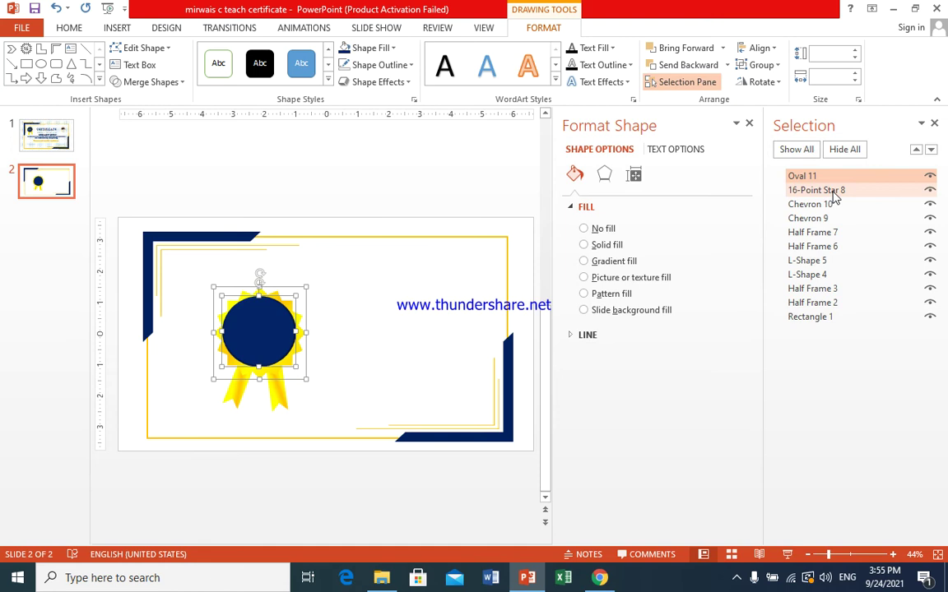
{"action": "left_click", "coordinate": [829, 204], "text": "ctrl"}
{"action": "left_click", "coordinate": [818, 219], "text": "ctrl"}
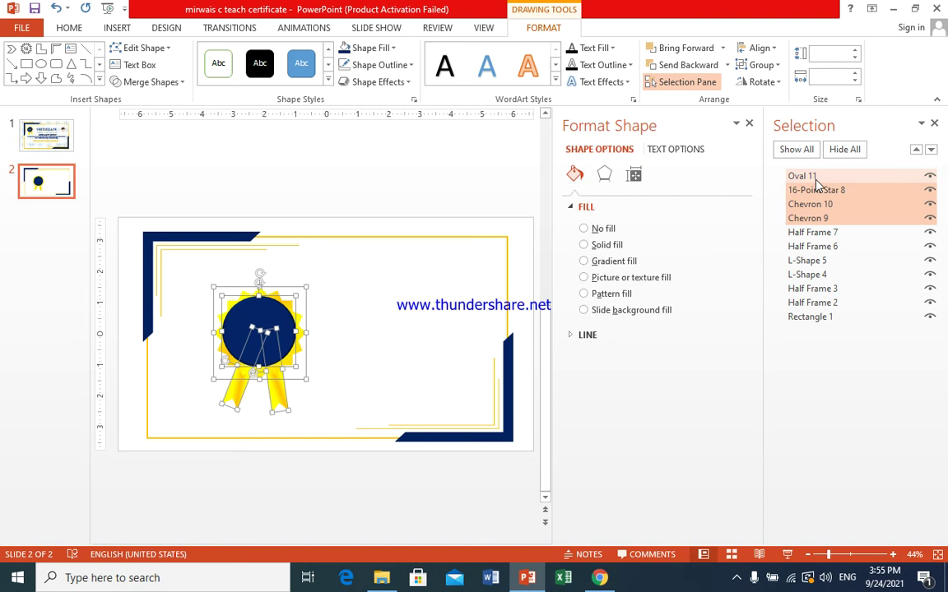
{"action": "left_click", "coordinate": [775, 71]}
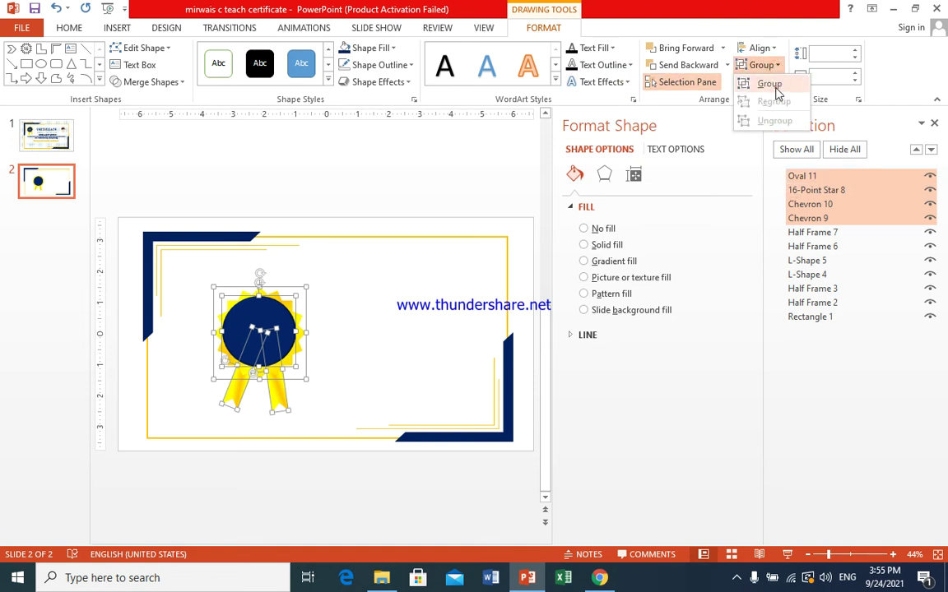
{"action": "left_click", "coordinate": [770, 84]}
Nudge the grouped medal slightly up and right, then clear the selection
{"action": "left_click_drag", "start_coordinate": [235, 283], "coordinate": [239, 270]}
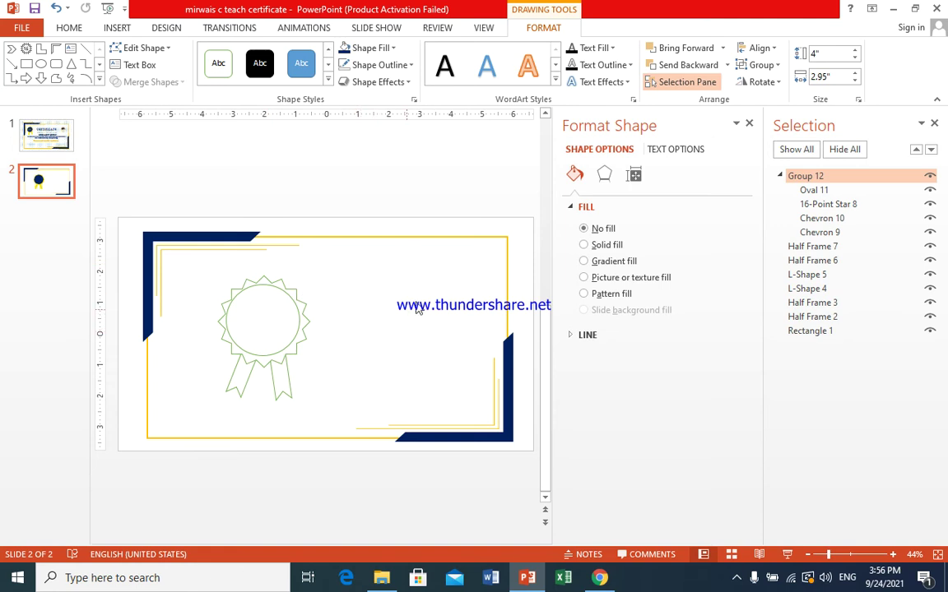
{"action": "left_click", "coordinate": [934, 122]}
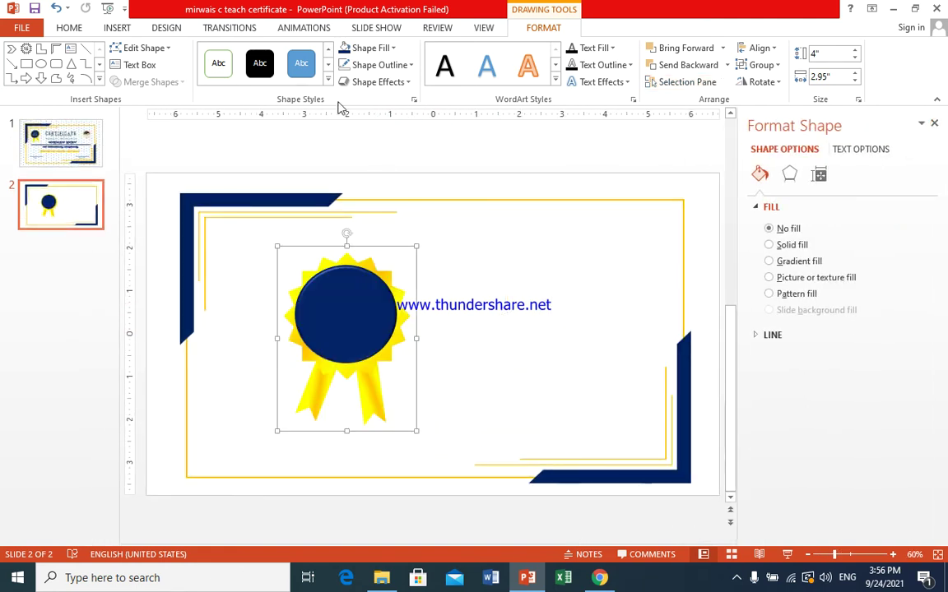
{"action": "left_click", "coordinate": [516, 324]}
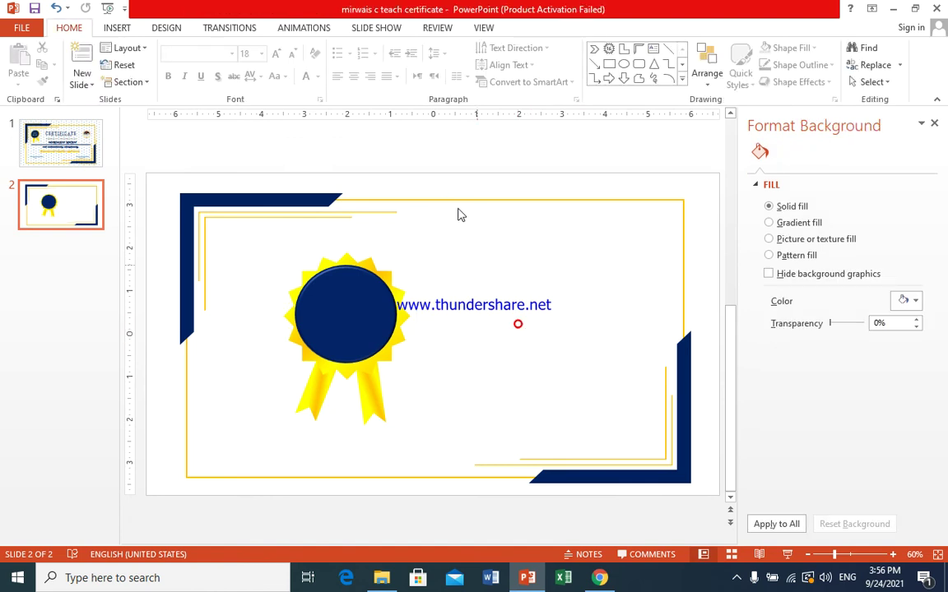
Add a text box right of the medal reading 2021 AWARD
{"action": "left_click", "coordinate": [116, 27]}
{"action": "left_click", "coordinate": [534, 76]}
{"action": "left_click_drag", "start_coordinate": [447, 267], "coordinate": [541, 306]}
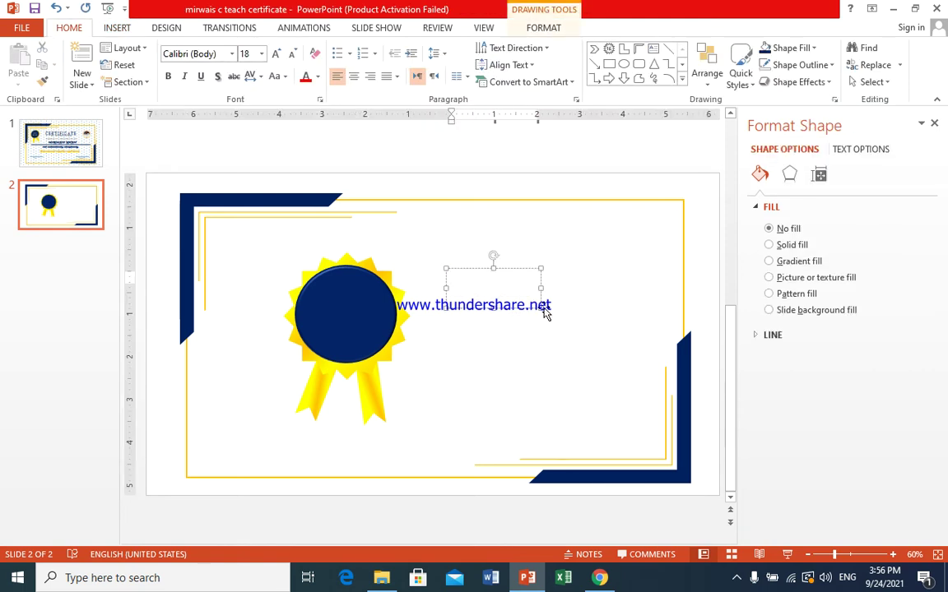
{"action": "type", "text": "2021"}
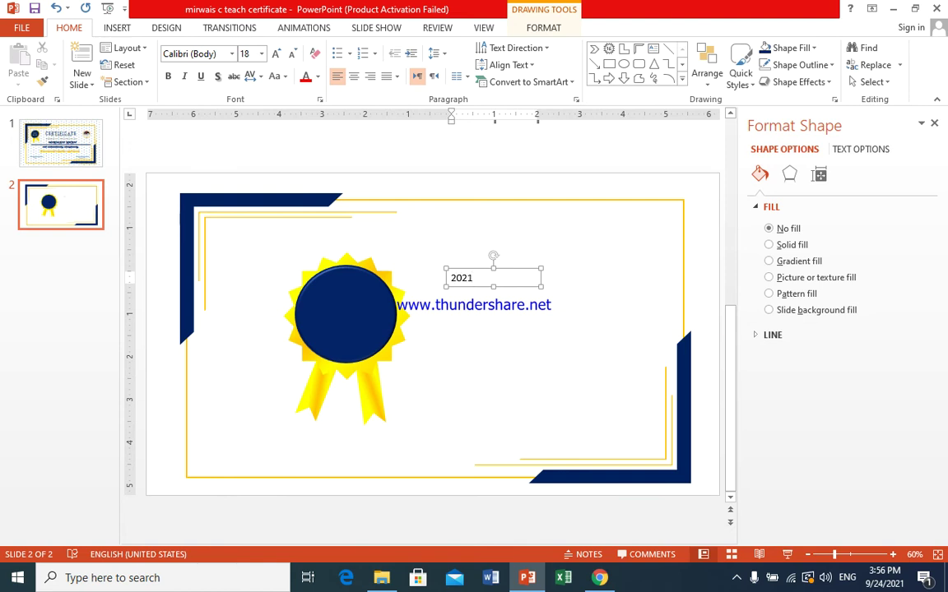
{"action": "key", "text": "Return"}
{"action": "type", "text": "awa"}
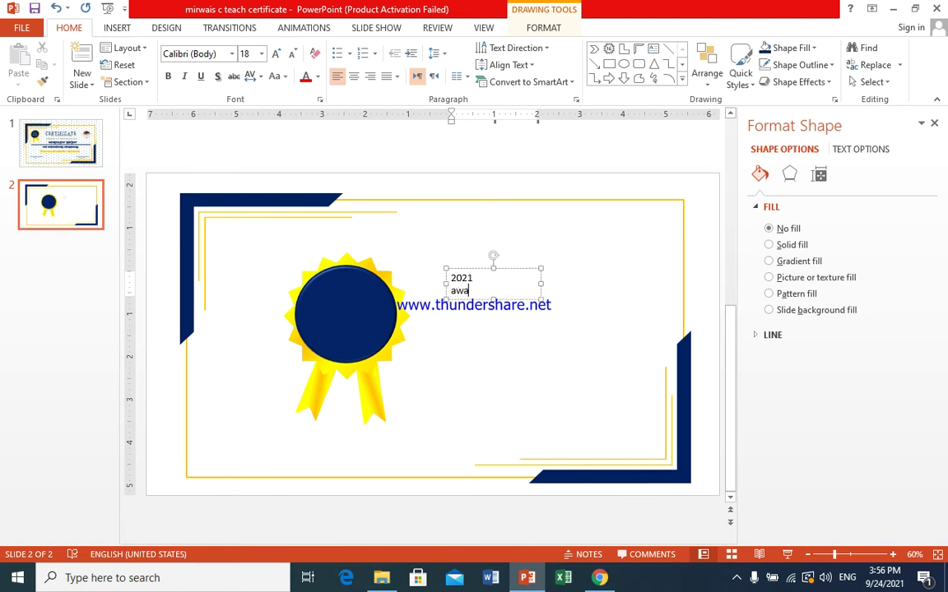
{"action": "key", "text": "BackSpace"}
{"action": "key", "text": "BackSpace"}
{"action": "key", "text": "BackSpace"}
Centre the 2021 AWARD text and enlarge it to 28 pt
{"action": "key", "text": "ctrl+a"}
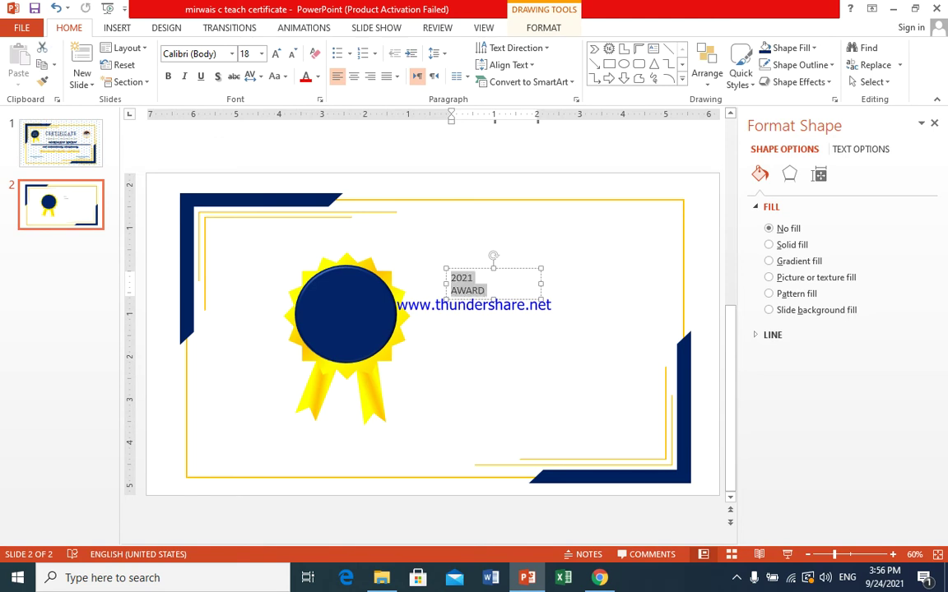
{"action": "left_click", "coordinate": [354, 75]}
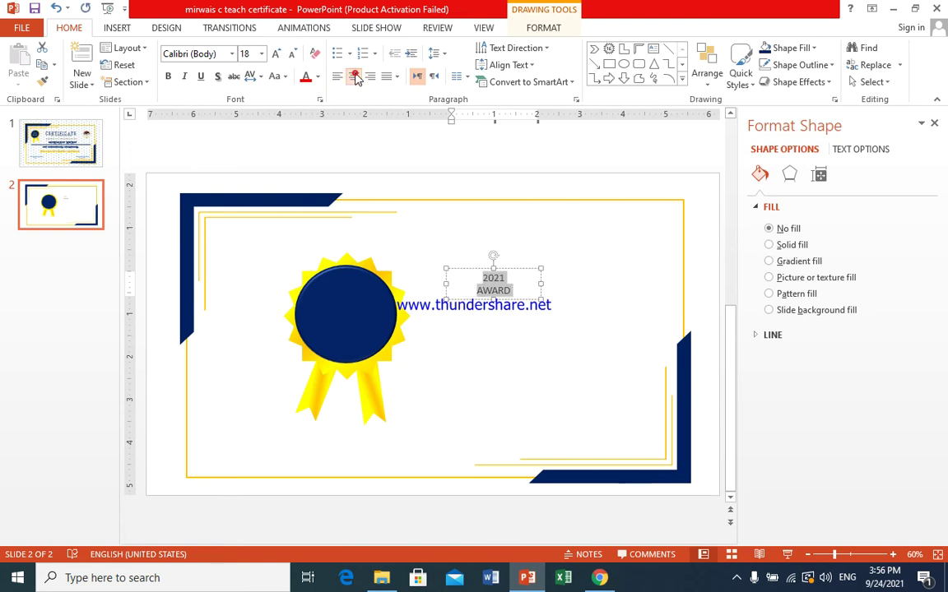
{"action": "left_click", "coordinate": [275, 53]}
{"action": "left_click", "coordinate": [276, 53]}
{"action": "left_click", "coordinate": [275, 53]}
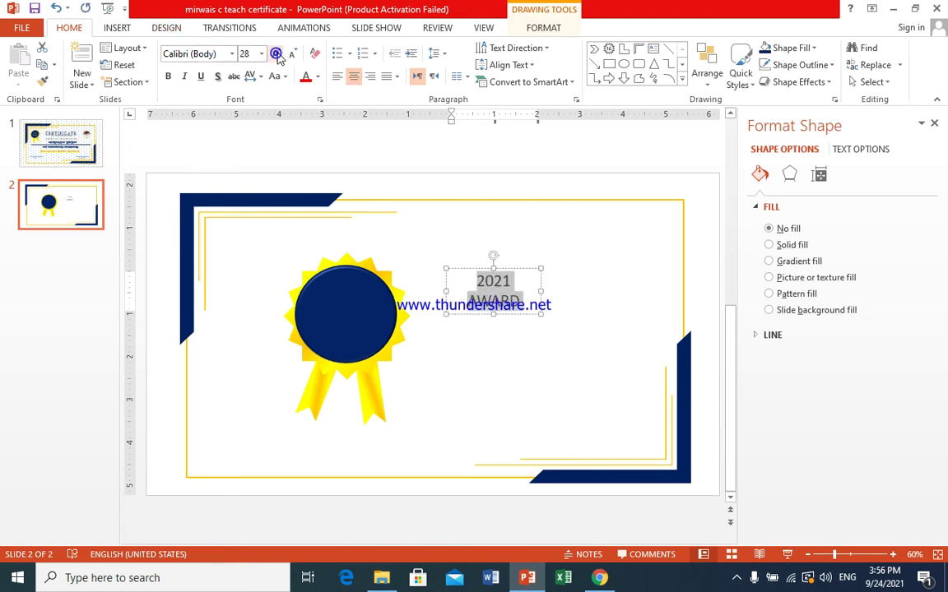
Give the 2021 AWARD lettering a gold gradient text fill, leaving the box unfilled
{"action": "left_click", "coordinate": [770, 261]}
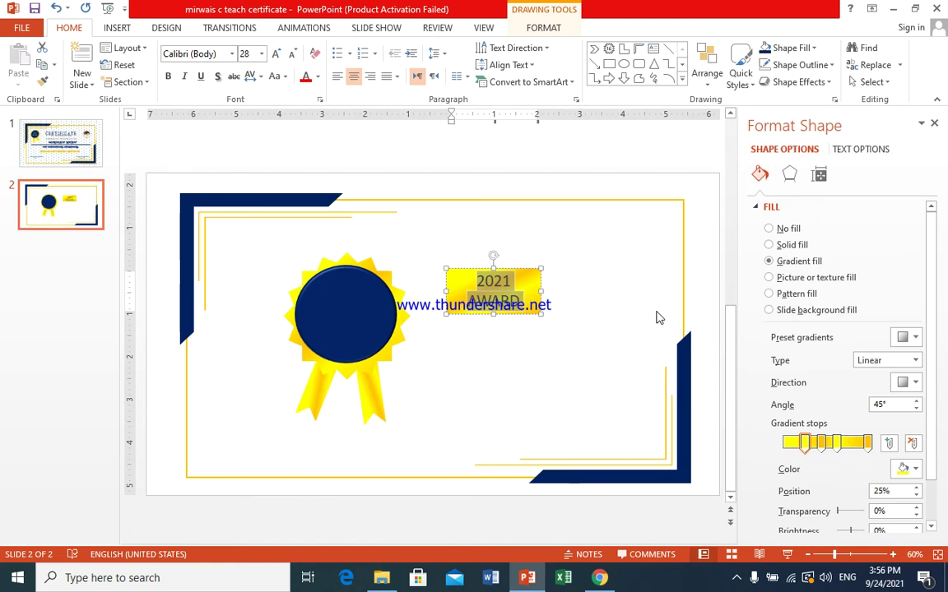
{"action": "key", "text": "ctrl+z"}
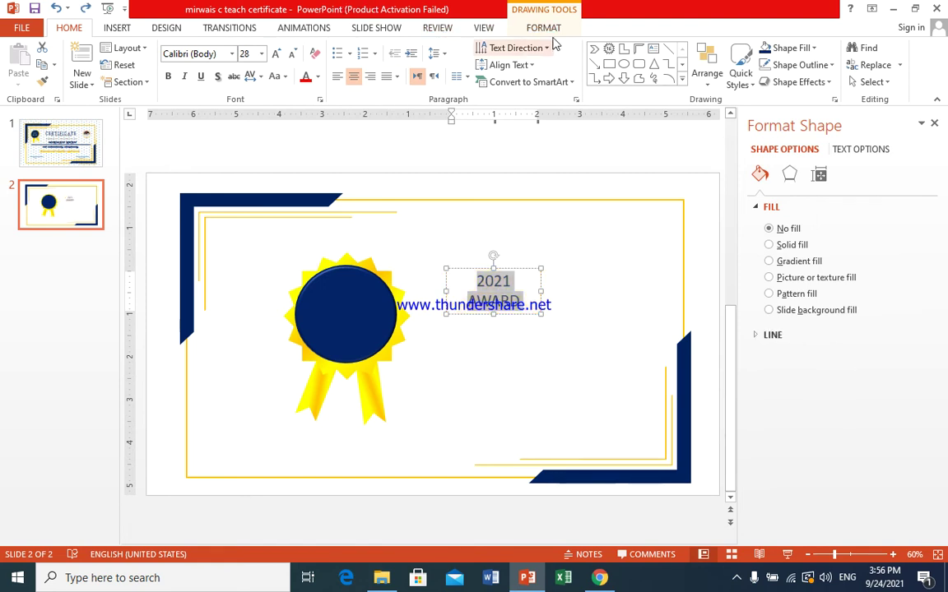
{"action": "left_click", "coordinate": [544, 28]}
{"action": "left_click", "coordinate": [613, 48]}
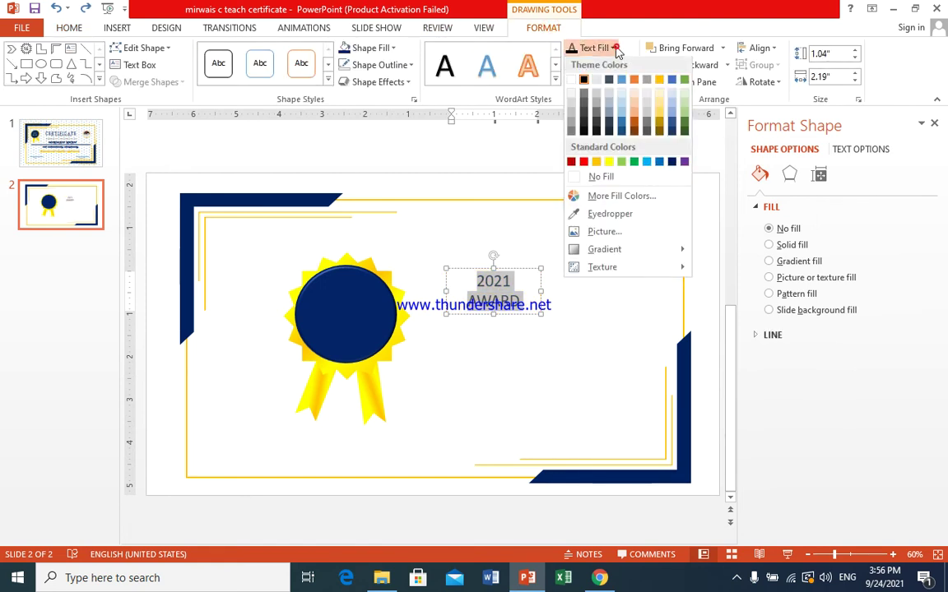
{"action": "mouse_move", "coordinate": [676, 251]}
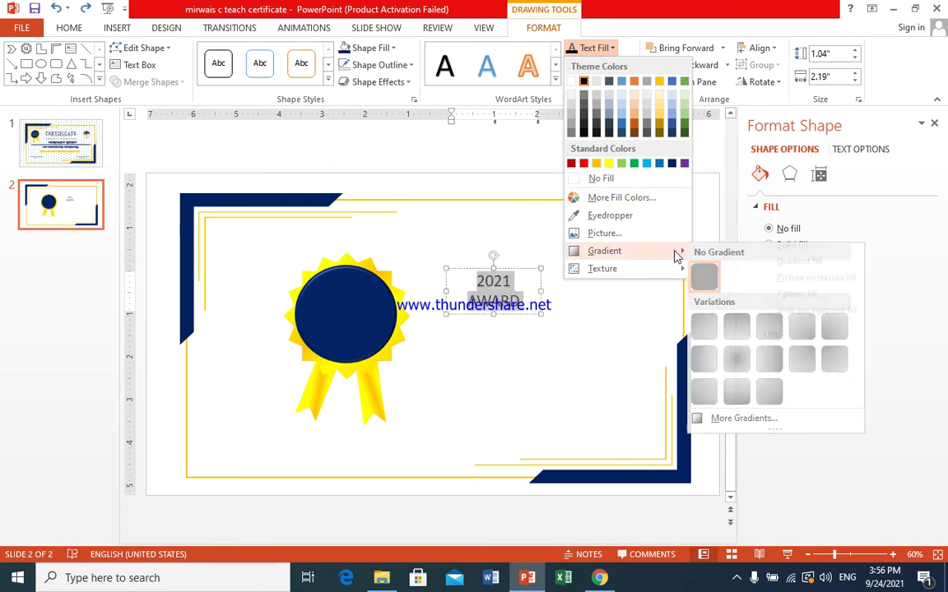
{"action": "left_click", "coordinate": [738, 424]}
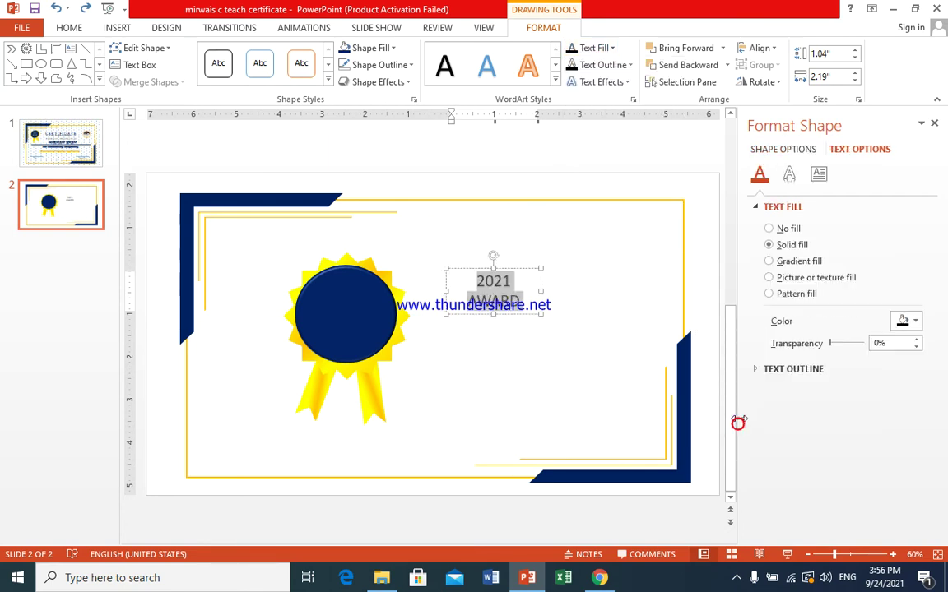
{"action": "left_click", "coordinate": [769, 261]}
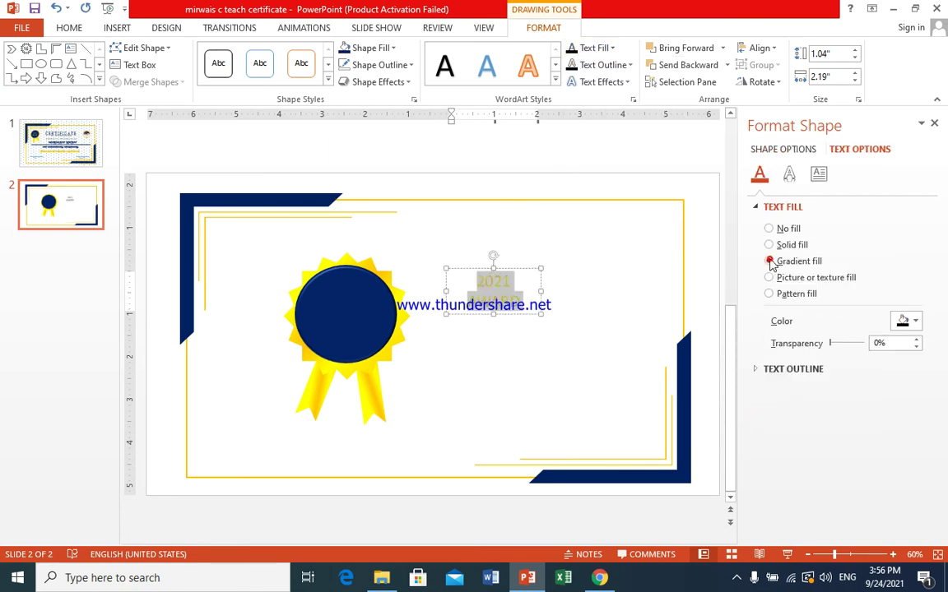
{"action": "left_click", "coordinate": [483, 345]}
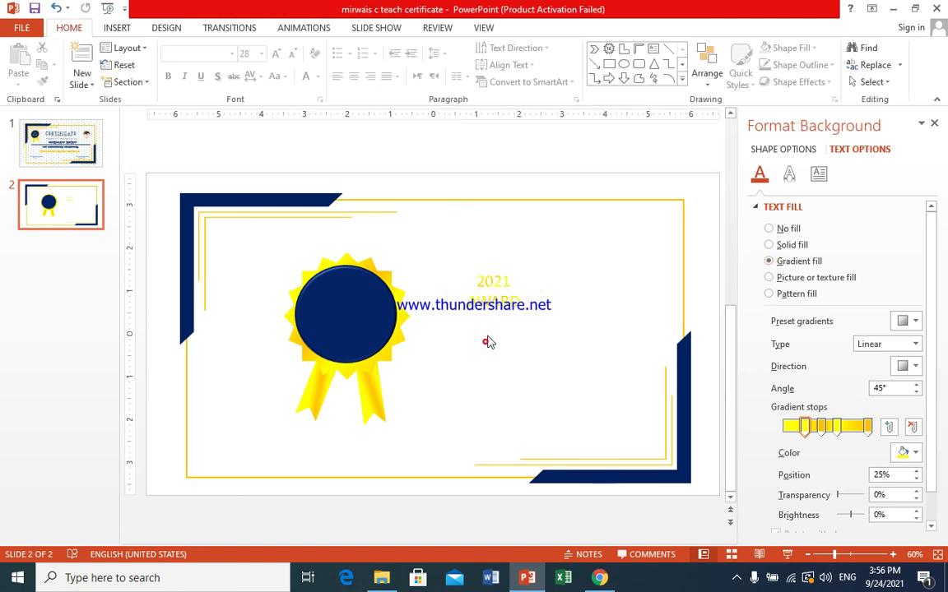
{"action": "left_click", "coordinate": [489, 304]}
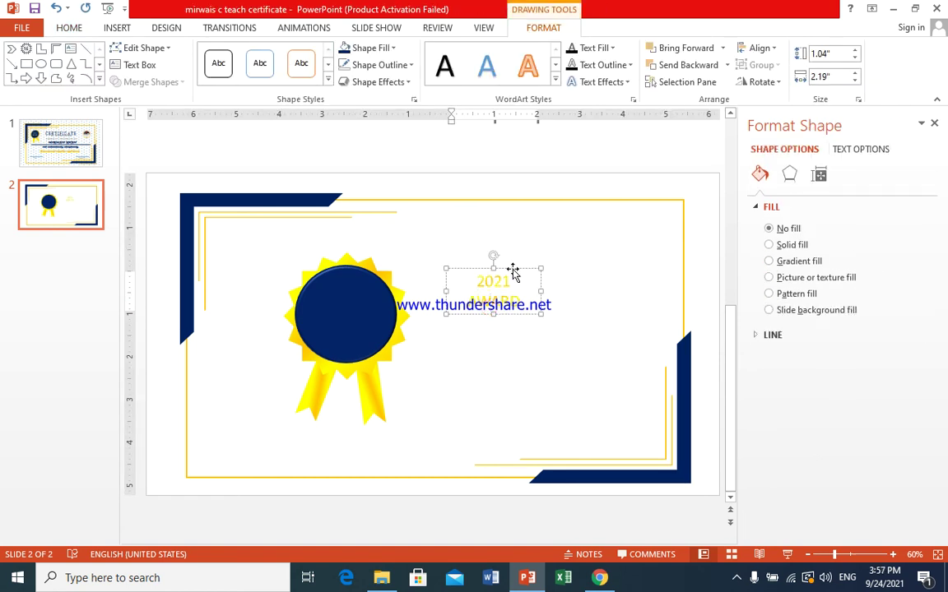
Centre the 2021 AWARD text on the navy medal circle, bold at 40 pt, and show the Selection Pane
{"action": "left_click_drag", "start_coordinate": [512, 271], "coordinate": [358, 286]}
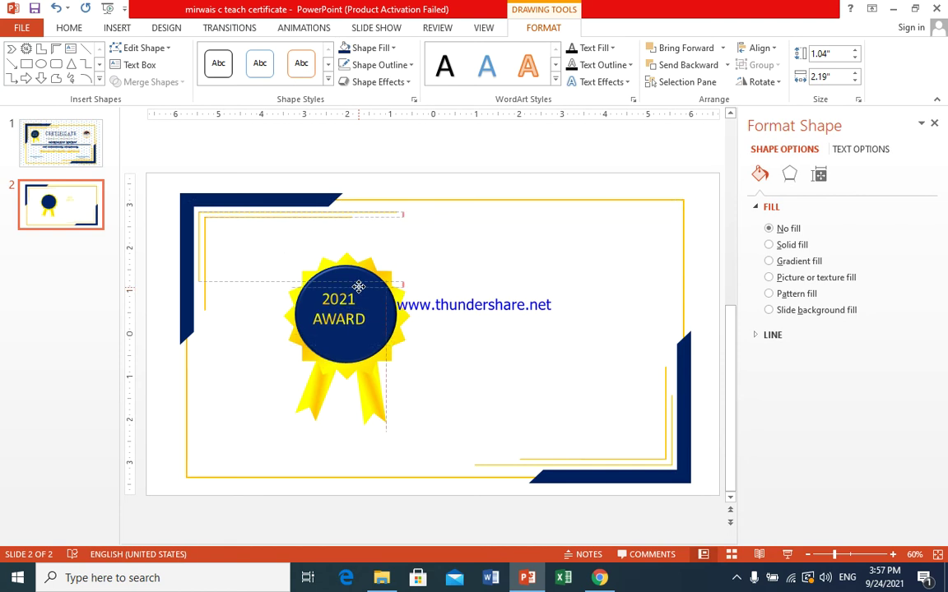
{"action": "left_click_drag", "start_coordinate": [359, 286], "coordinate": [365, 286]}
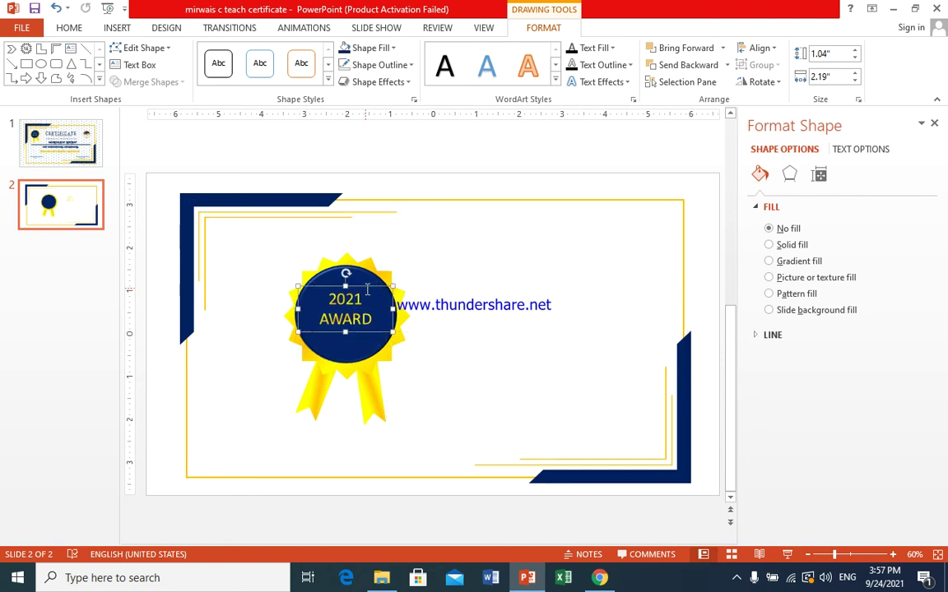
{"action": "left_click", "coordinate": [80, 29]}
{"action": "left_click", "coordinate": [275, 54]}
{"action": "left_click", "coordinate": [276, 54]}
{"action": "left_click", "coordinate": [276, 54]}
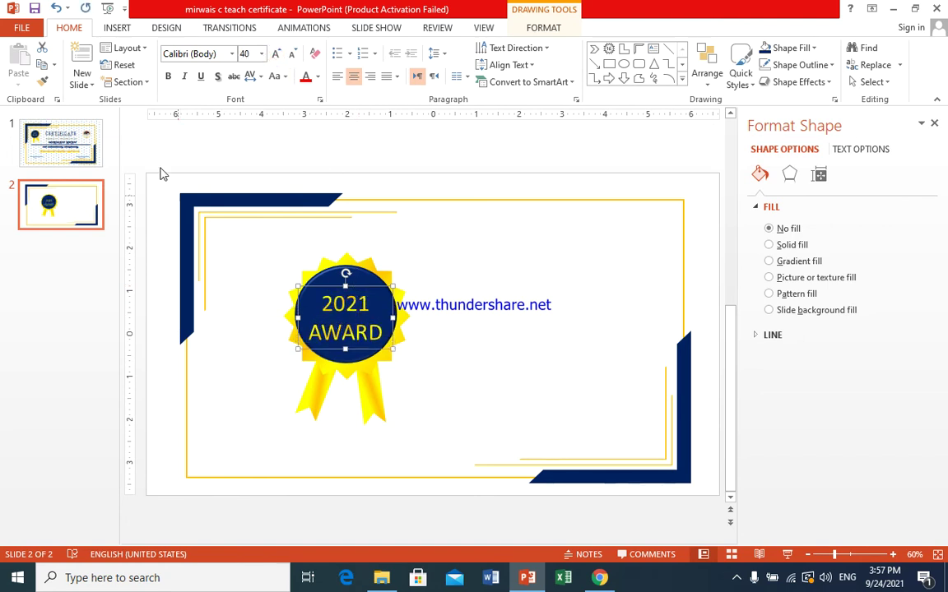
{"action": "left_click", "coordinate": [168, 76]}
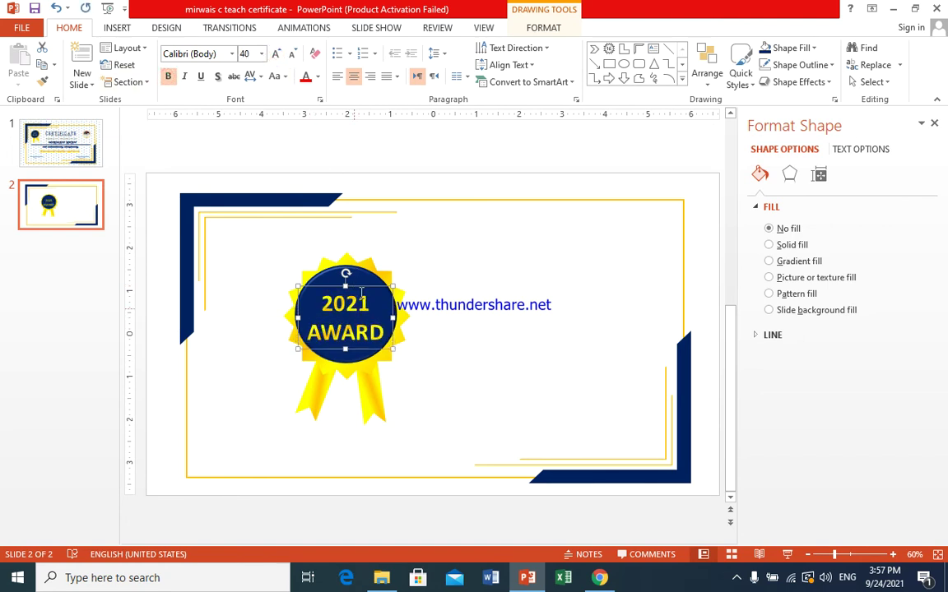
{"action": "left_click_drag", "start_coordinate": [360, 286], "coordinate": [360, 280]}
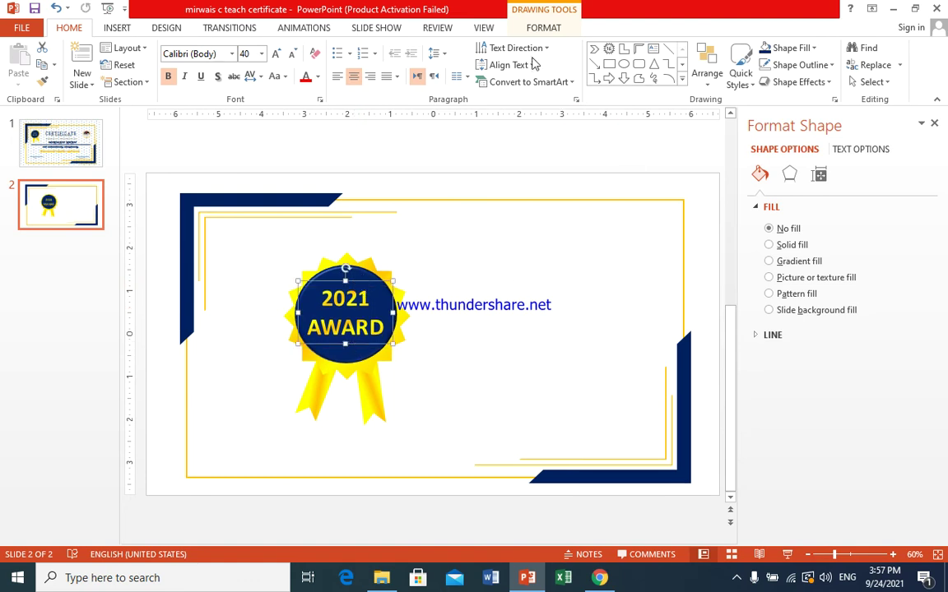
{"action": "left_click", "coordinate": [537, 30]}
{"action": "left_click", "coordinate": [683, 81]}
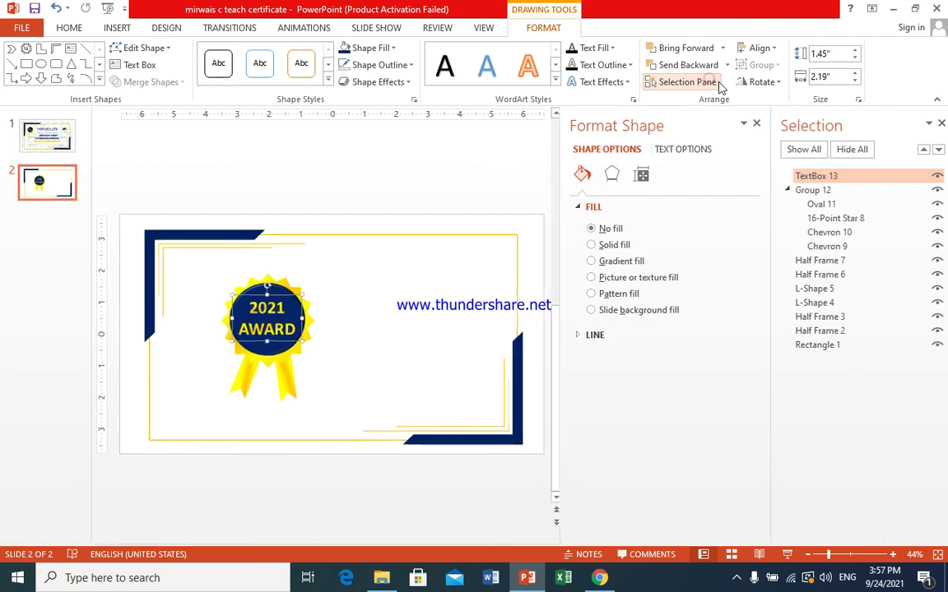
Group the 2021 AWARD text box with the medal and move it toward the top-left corner
{"action": "left_click", "coordinate": [818, 192], "text": "ctrl"}
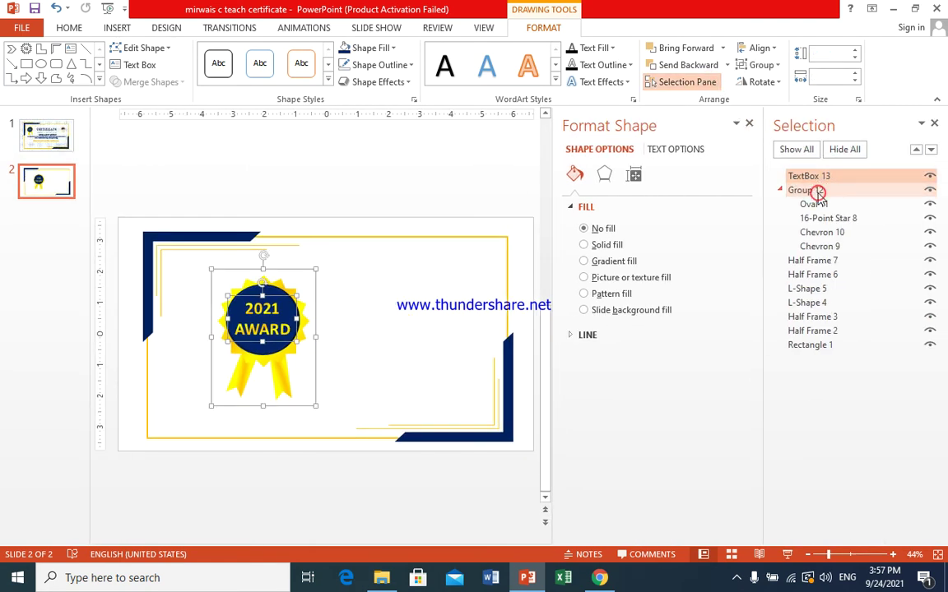
{"action": "left_click", "coordinate": [762, 65]}
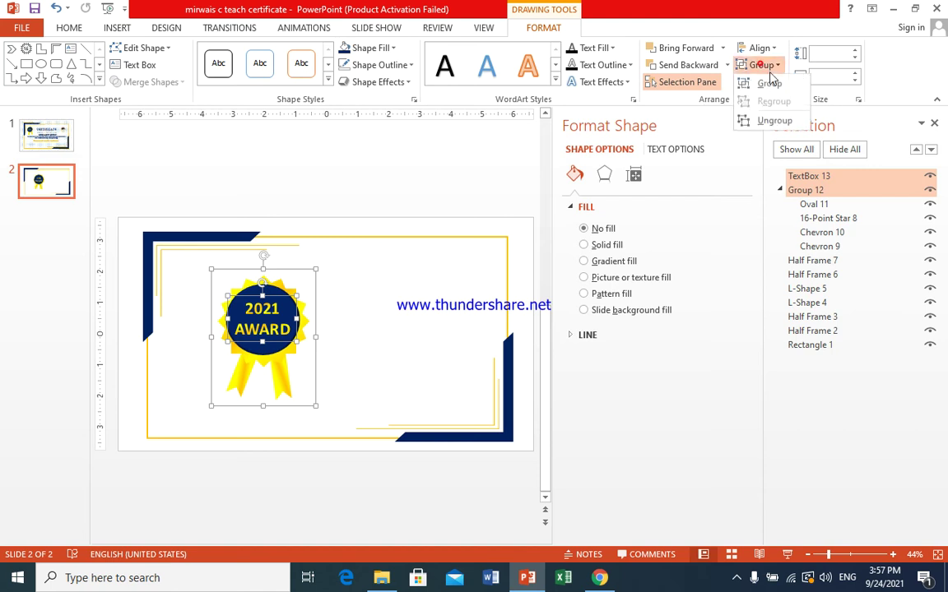
{"action": "left_click", "coordinate": [770, 84]}
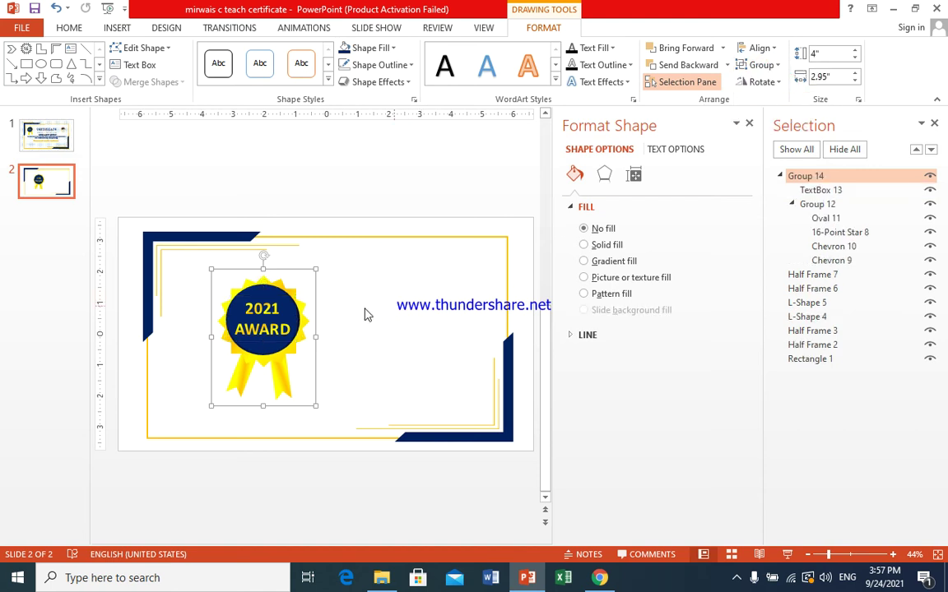
{"action": "left_click_drag", "start_coordinate": [292, 269], "coordinate": [266, 256]}
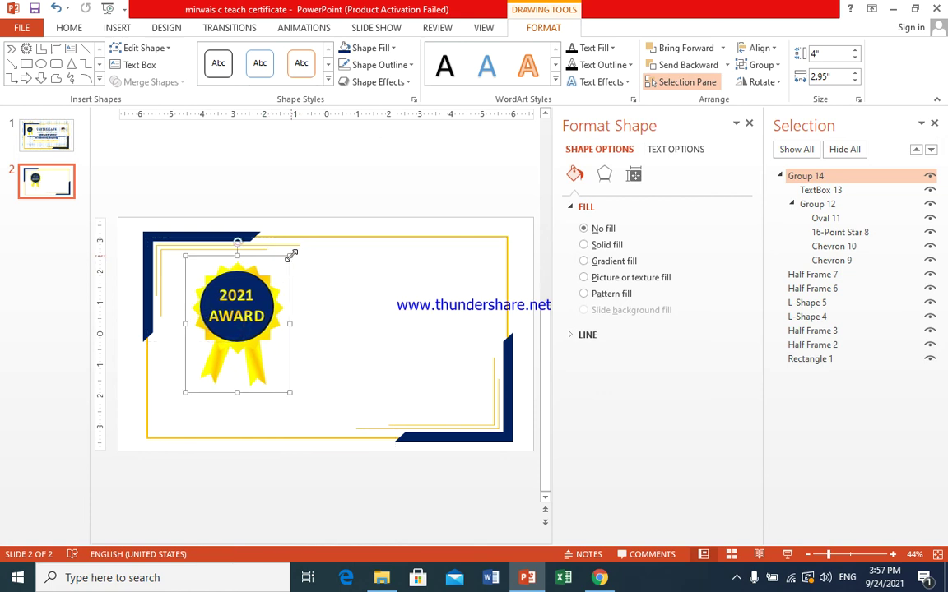
Resize the award group down to about 2.26 by 1.66 inches
{"action": "left_click_drag", "start_coordinate": [290, 256], "coordinate": [230, 306]}
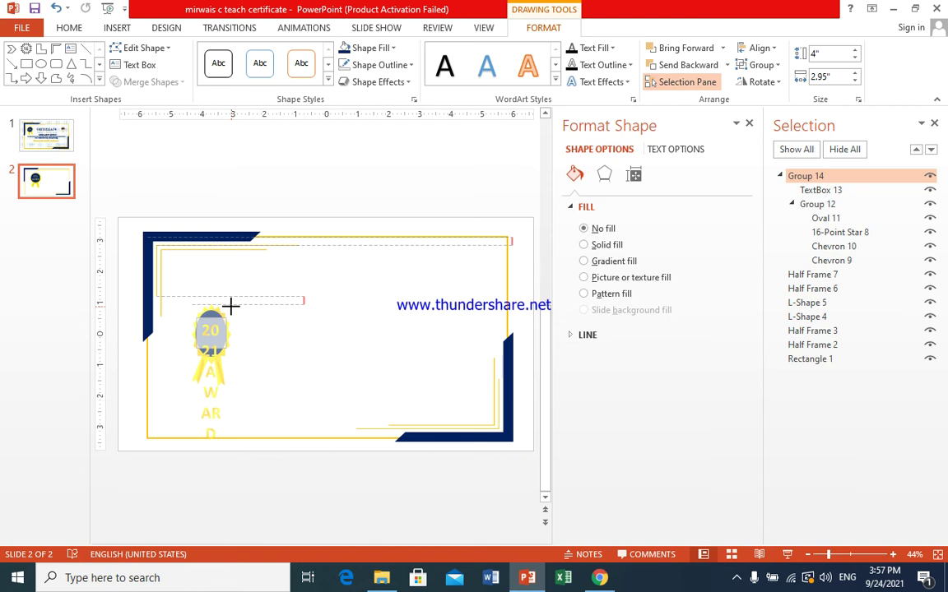
{"action": "left_click_drag", "start_coordinate": [231, 306], "coordinate": [241, 302]}
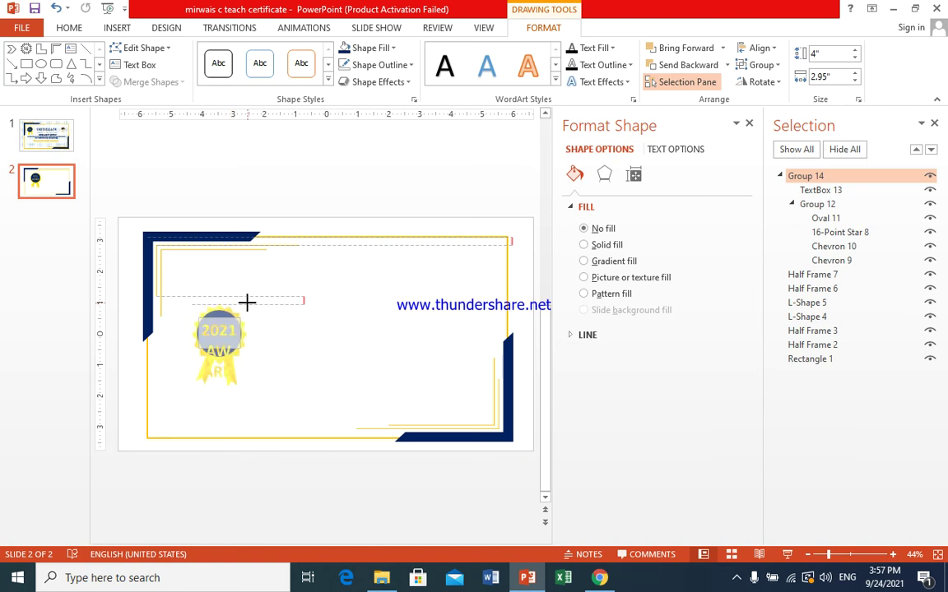
{"action": "left_click_drag", "start_coordinate": [240, 301], "coordinate": [309, 255]}
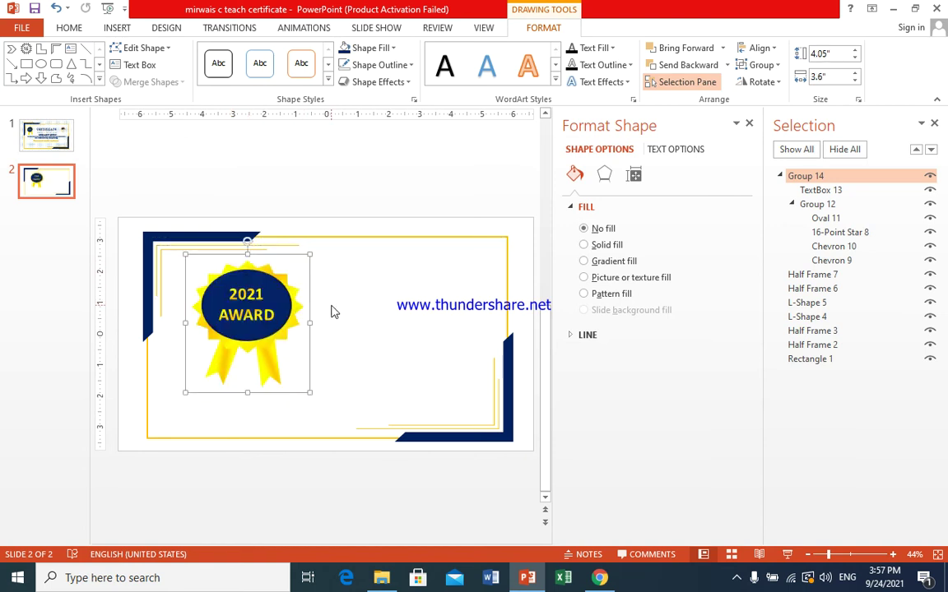
{"action": "key", "text": "ctrl+z"}
{"action": "mouse_move", "coordinate": [291, 256]}
{"action": "left_mouse_down"}
{"action": "mouse_move", "coordinate": [257, 284]}
{"action": "mouse_move", "coordinate": [285, 278]}
{"action": "left_mouse_up"}
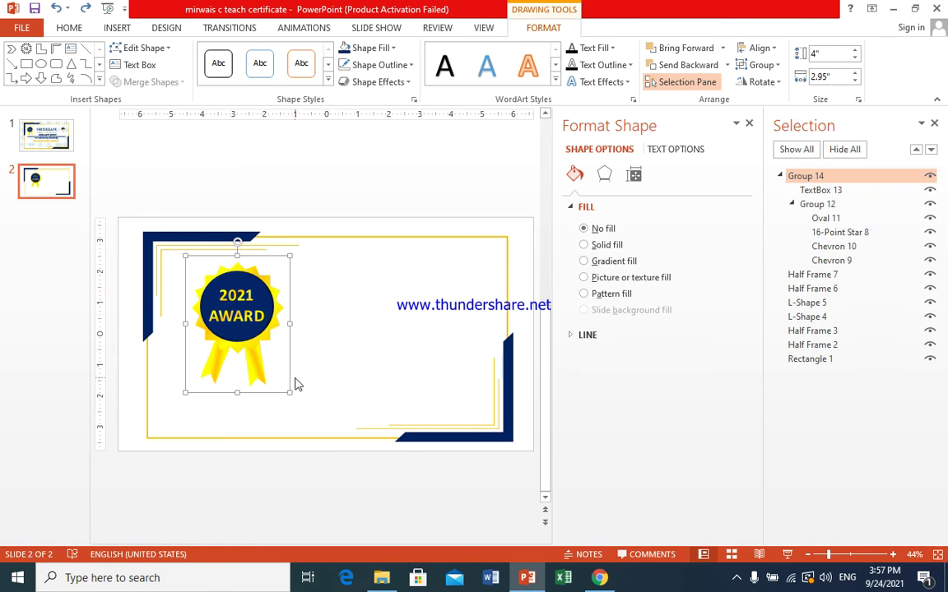
{"action": "left_click_drag", "start_coordinate": [287, 392], "coordinate": [238, 334]}
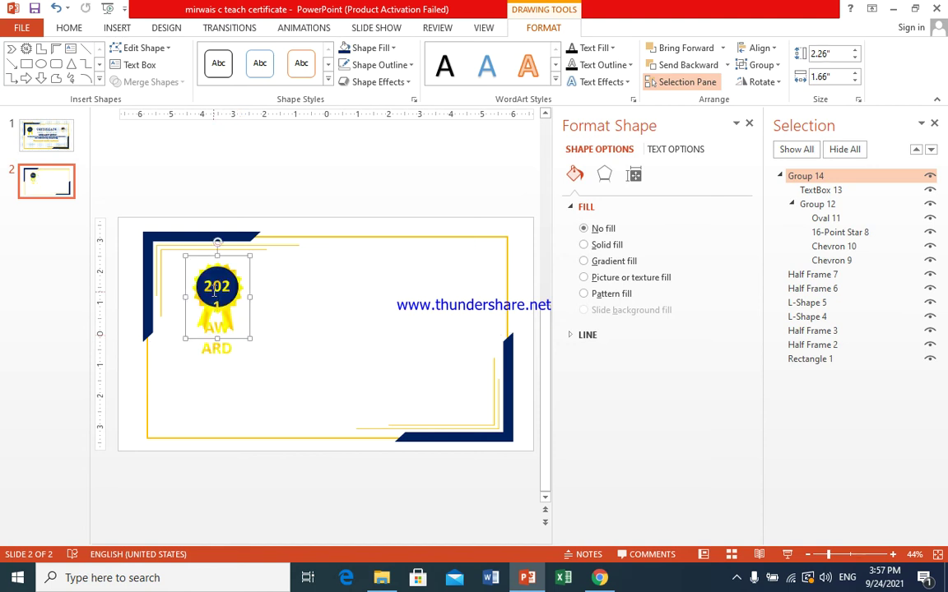
Reduce the 2021 AWARD font size until the label fits the navy seal
{"action": "left_click", "coordinate": [214, 291]}
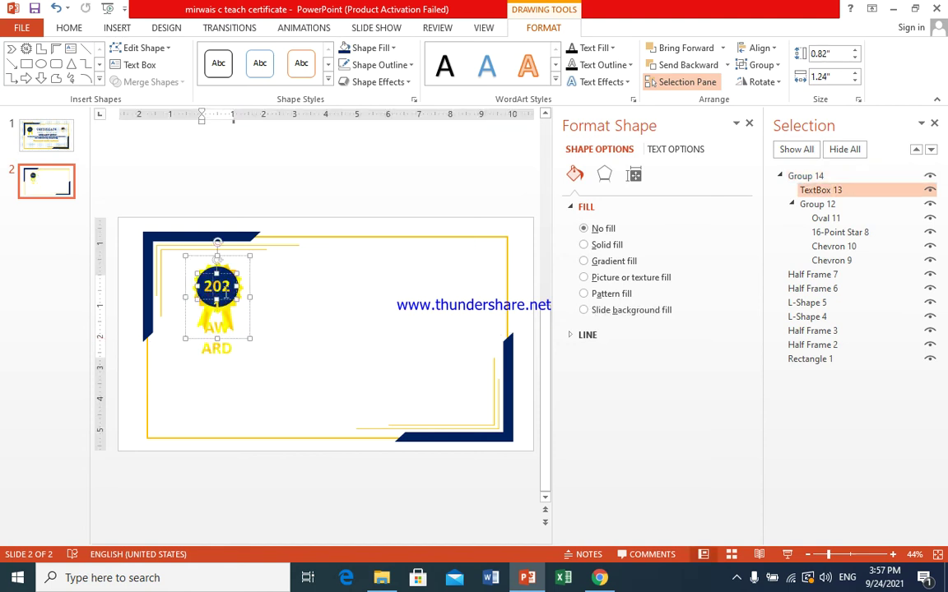
{"action": "key", "text": "ctrl+a"}
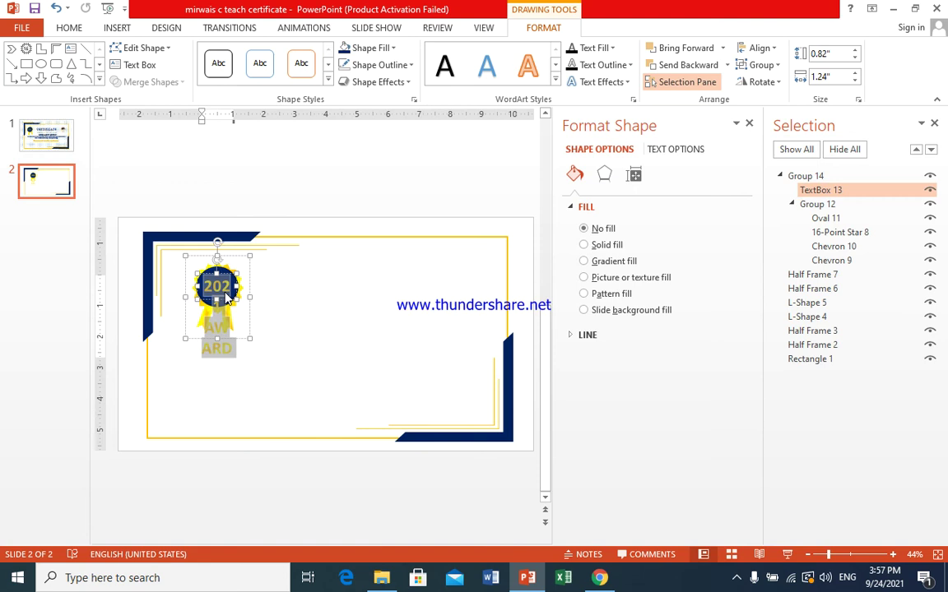
{"action": "left_click", "coordinate": [70, 28]}
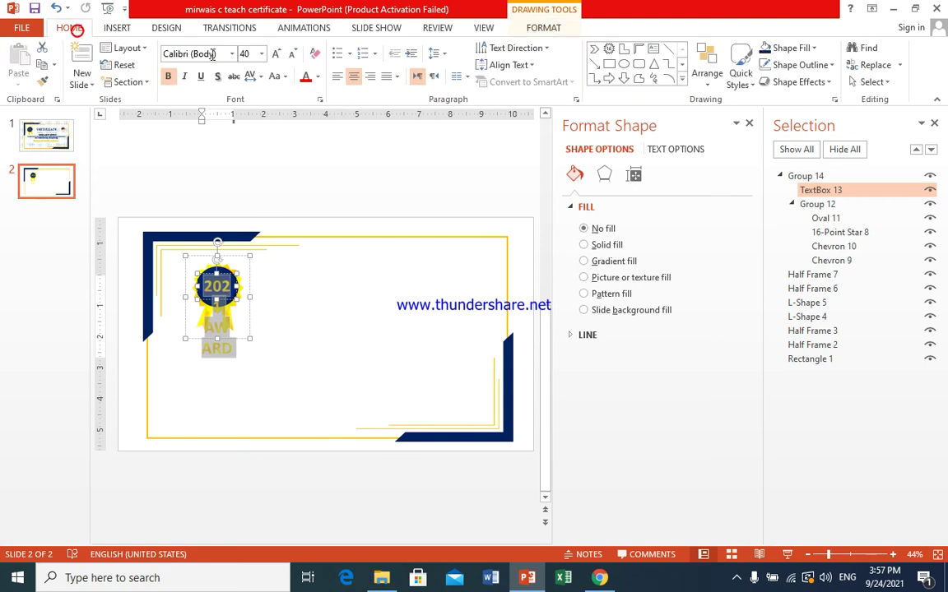
{"action": "left_click", "coordinate": [292, 55]}
{"action": "left_click", "coordinate": [292, 55]}
{"action": "left_click", "coordinate": [292, 55]}
{"action": "left_click", "coordinate": [292, 56]}
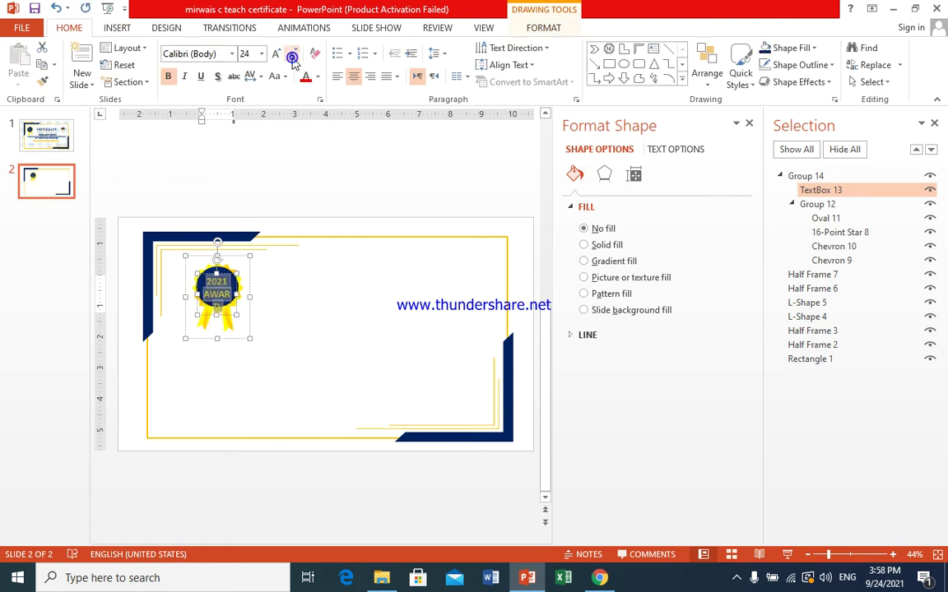
{"action": "left_click", "coordinate": [293, 58]}
{"action": "left_click", "coordinate": [292, 56]}
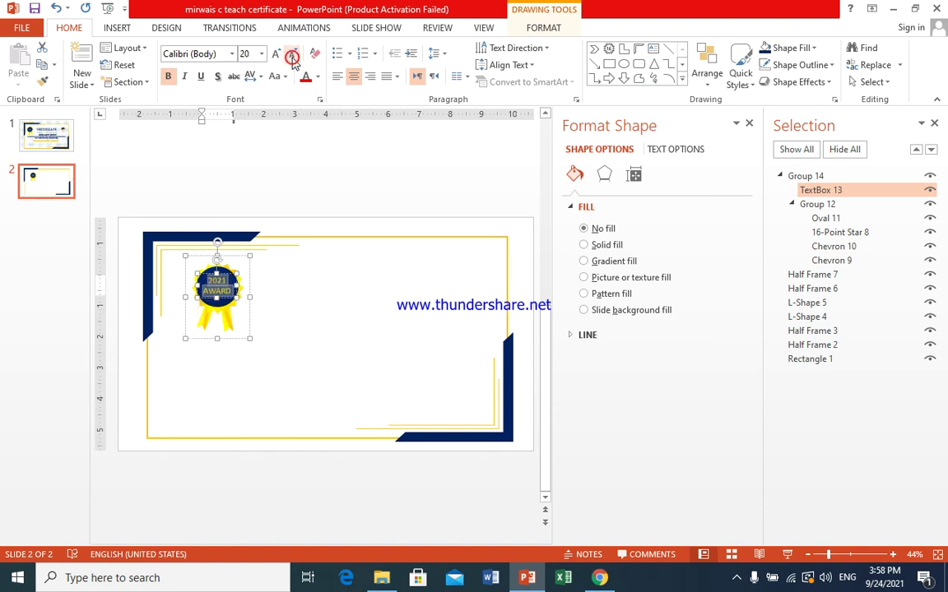
{"action": "left_click", "coordinate": [275, 303]}
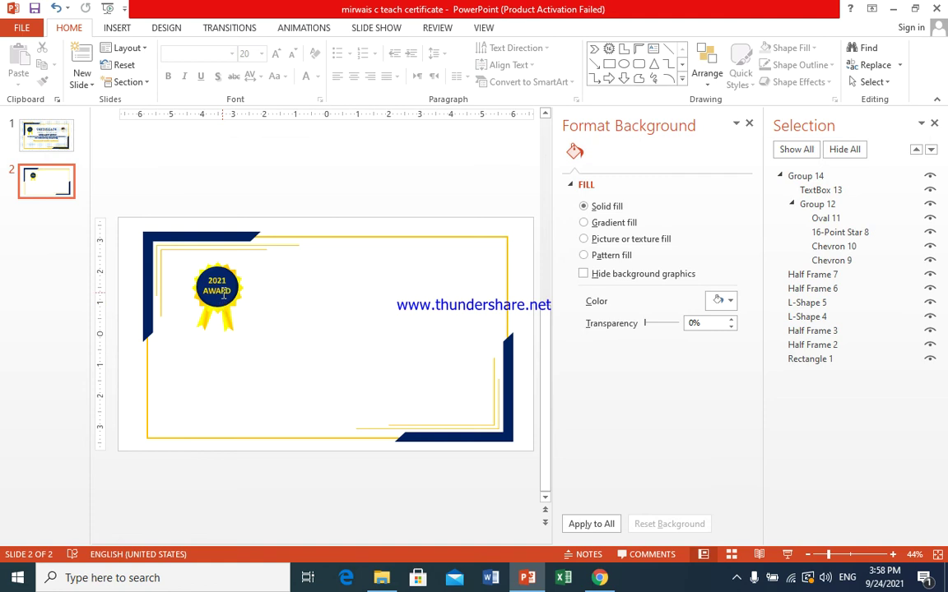
Tuck the award badge group into the frame's top-left corner
{"action": "left_click", "coordinate": [202, 283]}
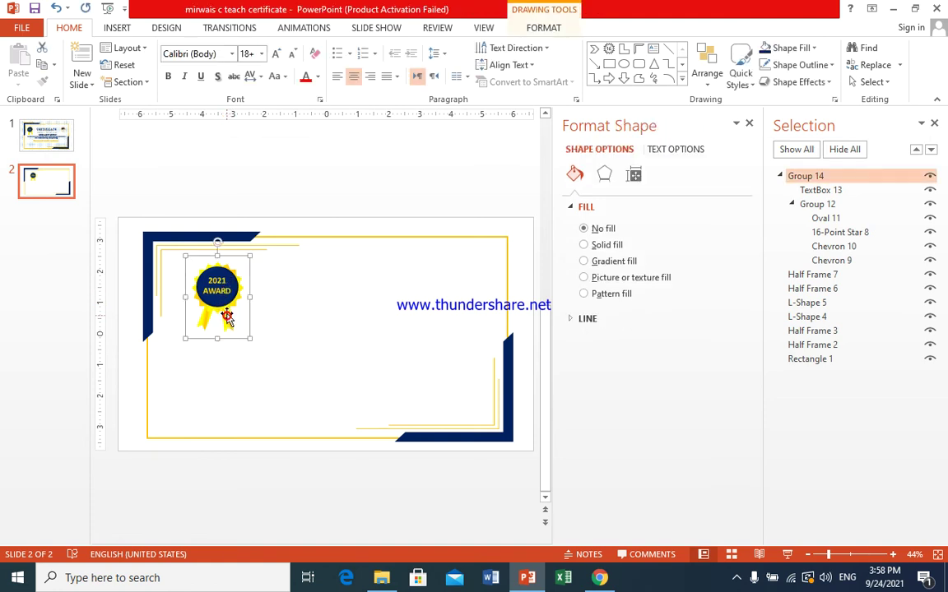
{"action": "left_click_drag", "start_coordinate": [232, 257], "coordinate": [204, 245]}
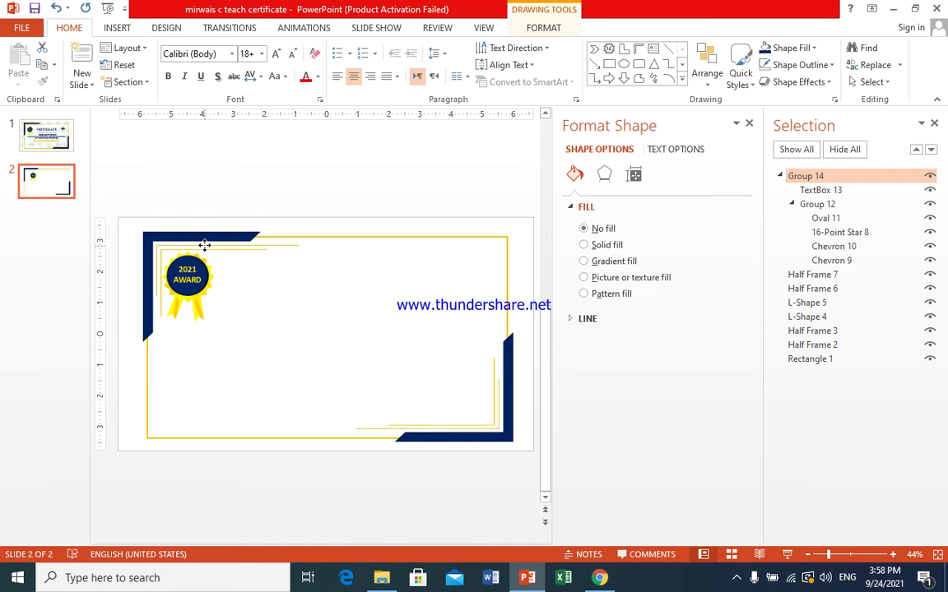
{"action": "left_click_drag", "start_coordinate": [204, 246], "coordinate": [206, 252]}
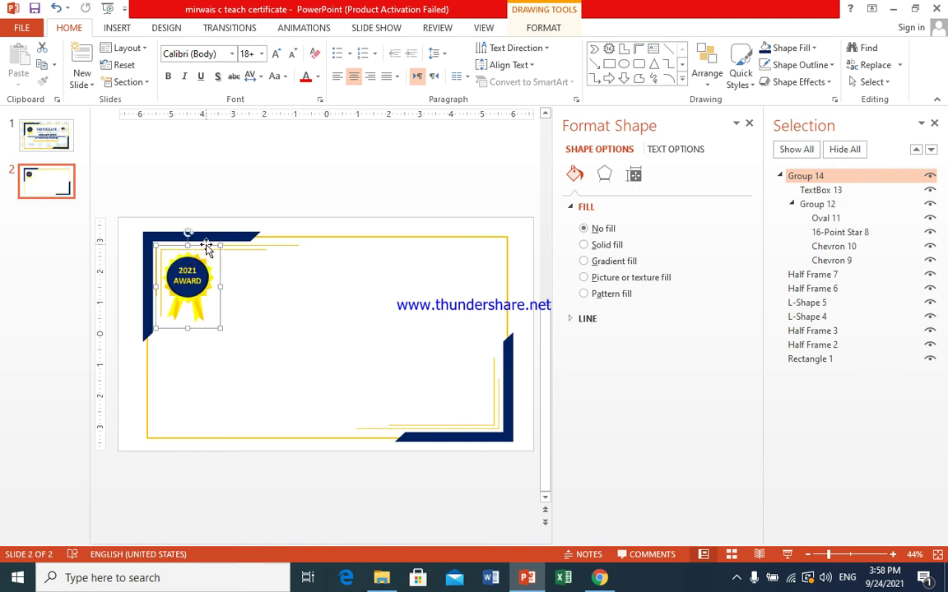
{"action": "key", "text": "Right"}
{"action": "key", "text": "Down"}
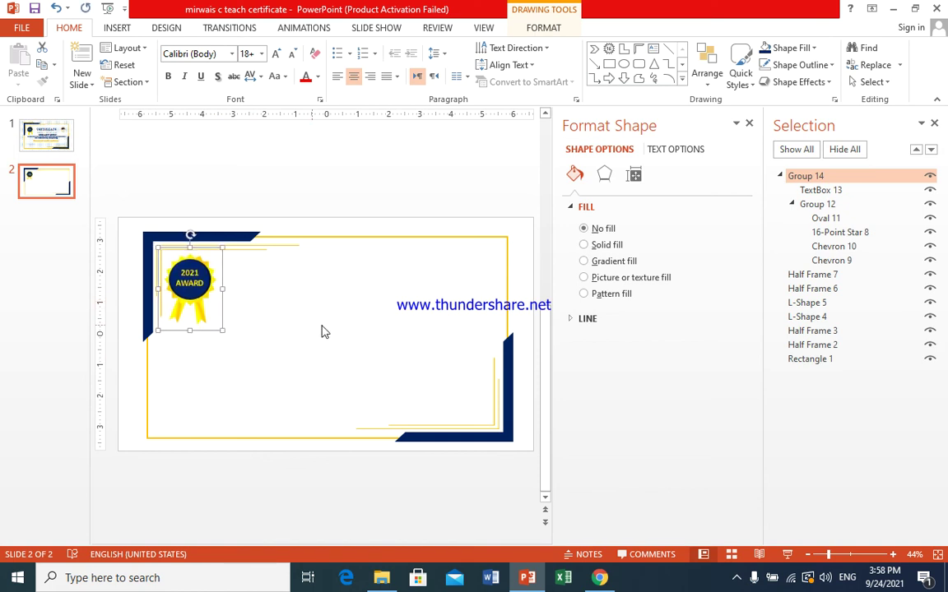
{"action": "left_click", "coordinate": [333, 262]}
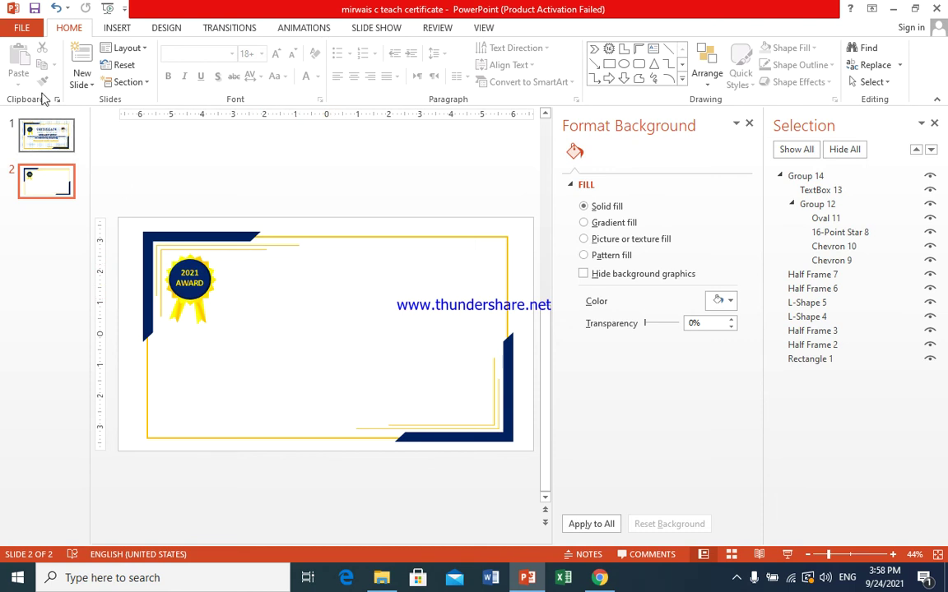
Insert the removebg-preview logo from E:\D DRIVE MY LEARNING COURSES\pictures\mirwais logo
{"action": "left_click", "coordinate": [117, 29]}
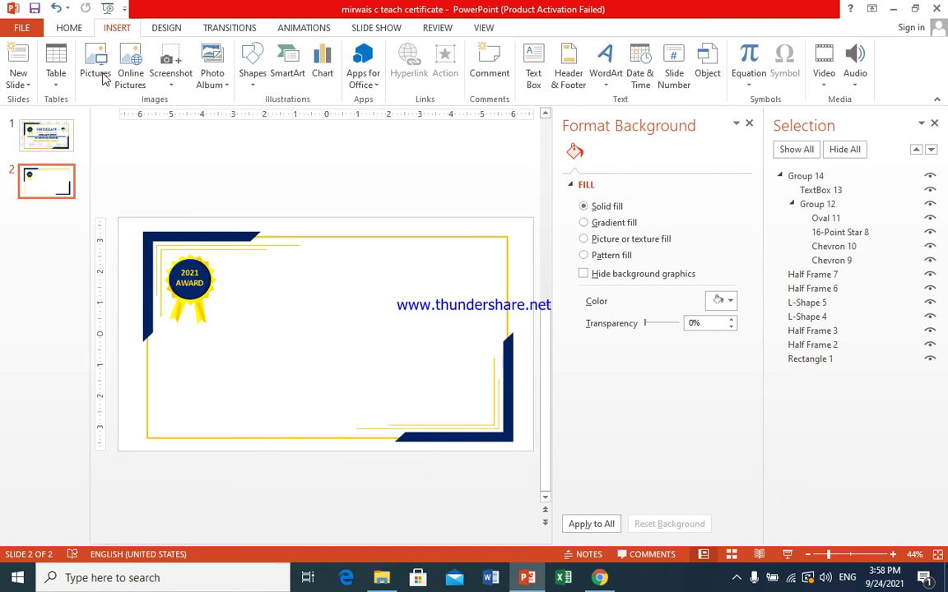
{"action": "left_click", "coordinate": [96, 73]}
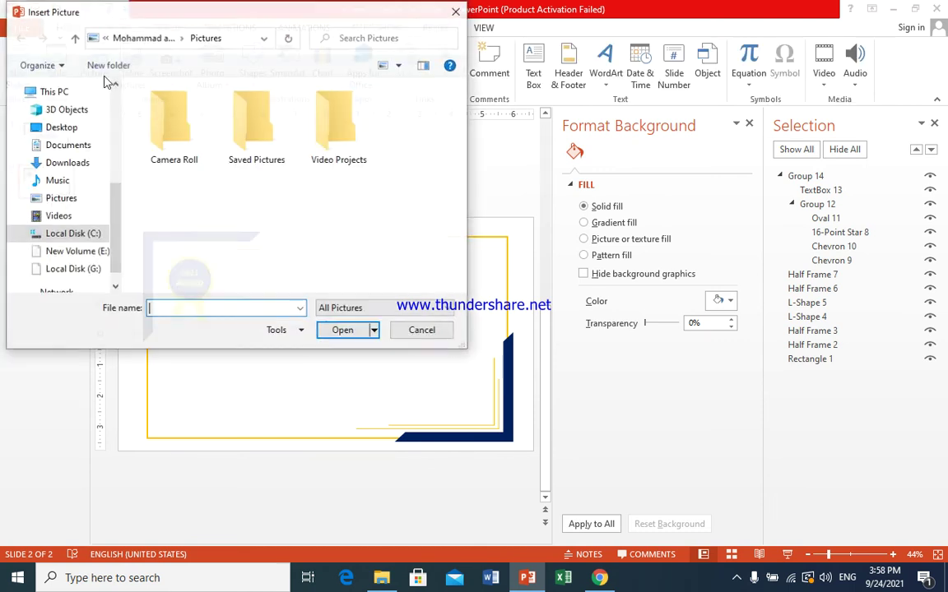
{"action": "left_click", "coordinate": [85, 252]}
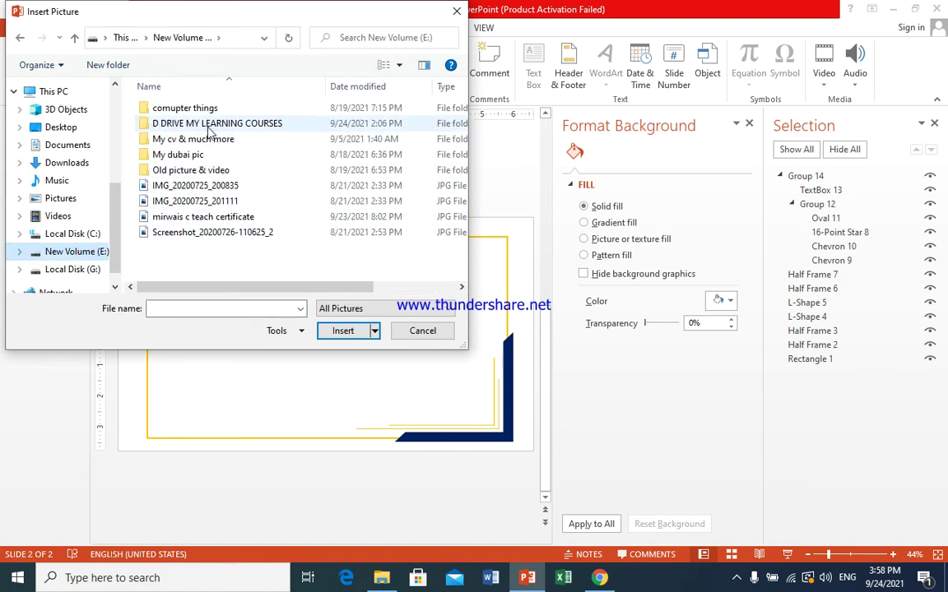
{"action": "double_click", "coordinate": [207, 124]}
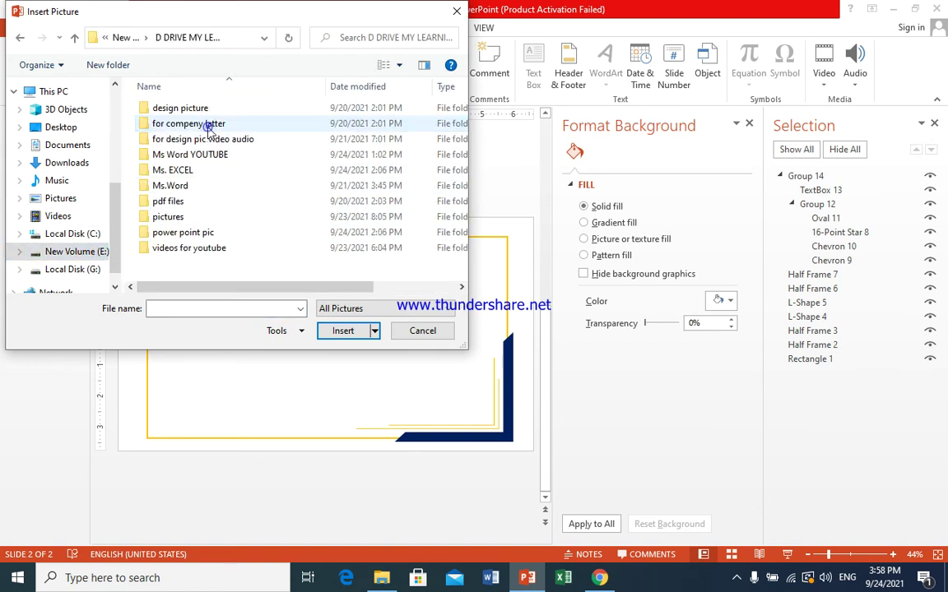
{"action": "left_click", "coordinate": [187, 218]}
{"action": "double_click", "coordinate": [187, 218]}
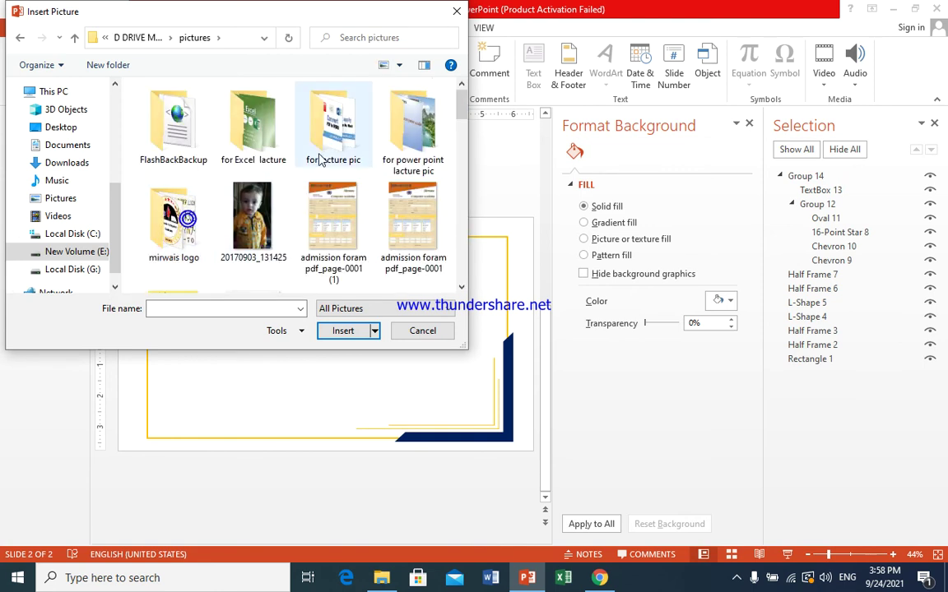
{"action": "double_click", "coordinate": [174, 222]}
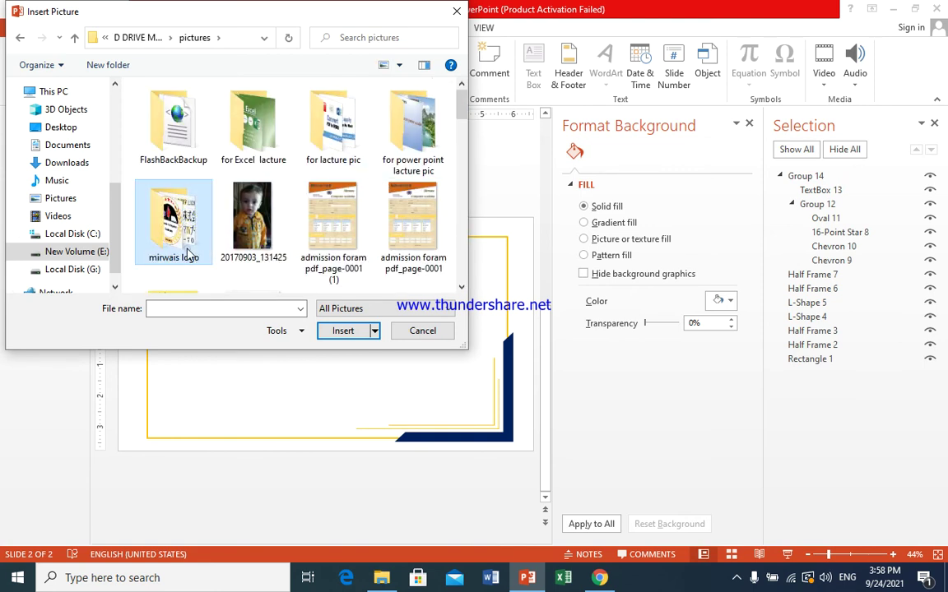
{"action": "left_click", "coordinate": [249, 214]}
{"action": "scroll", "coordinate": [234, 226], "scroll_direction": "down", "scroll_amount": 1}
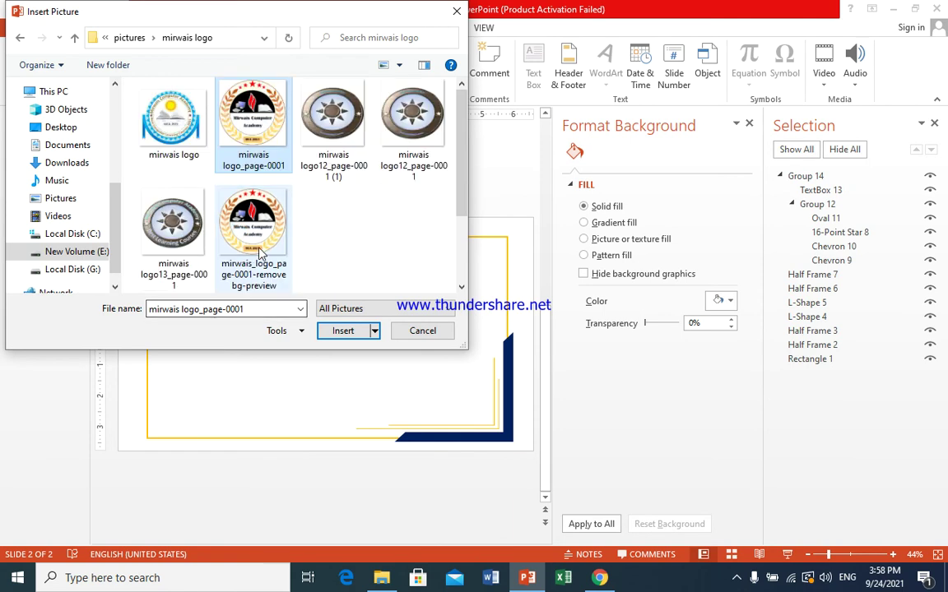
{"action": "left_click", "coordinate": [255, 246]}
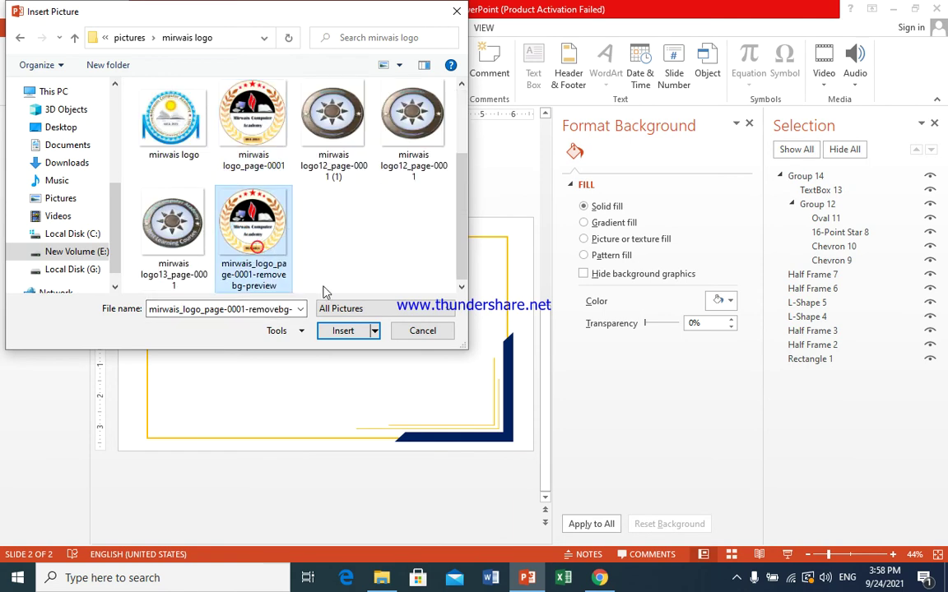
{"action": "left_click", "coordinate": [339, 330]}
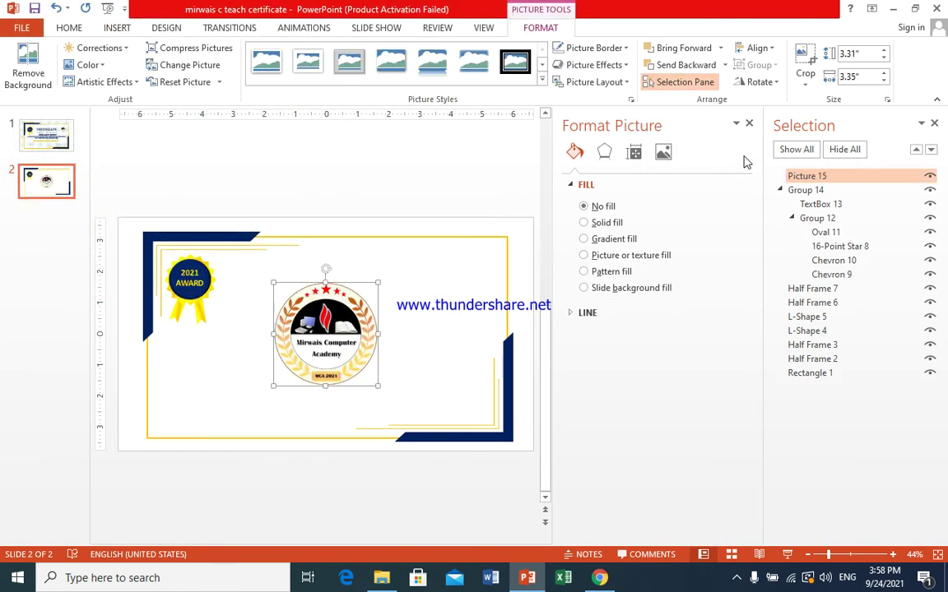
Shrink the academy logo to about 1.41 by 1.42 inches and place it top-right
{"action": "left_click", "coordinate": [749, 124]}
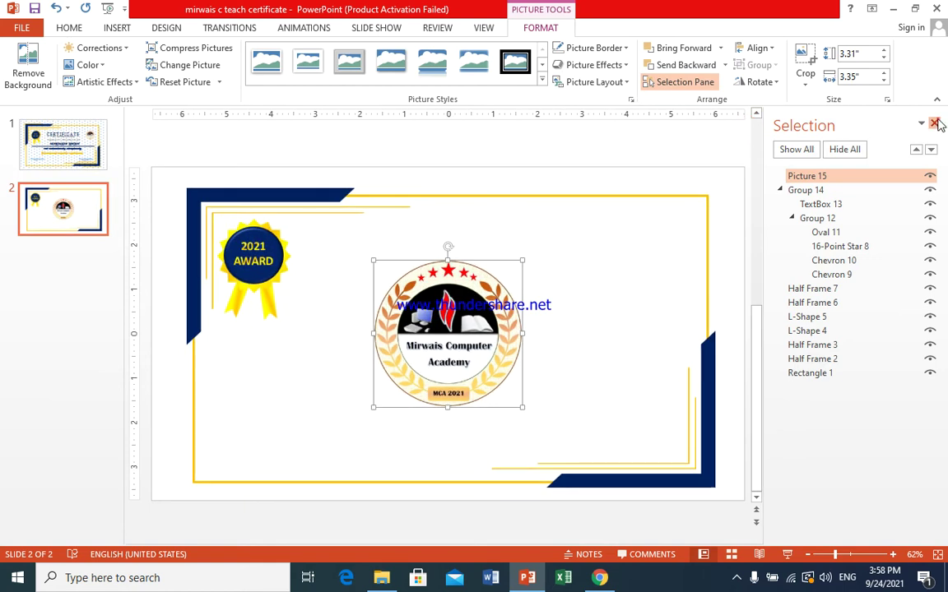
{"action": "left_click", "coordinate": [933, 123]}
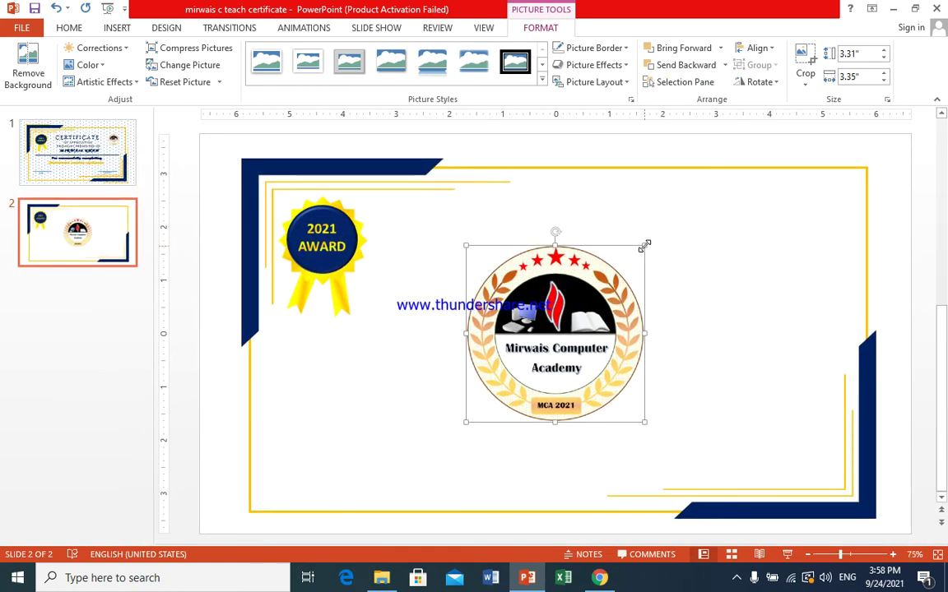
{"action": "left_click_drag", "start_coordinate": [644, 245], "coordinate": [542, 346]}
{"action": "mouse_move", "coordinate": [525, 385]}
{"action": "left_mouse_down"}
{"action": "mouse_move", "coordinate": [681, 219]}
{"action": "mouse_move", "coordinate": [818, 227]}
{"action": "left_mouse_up"}
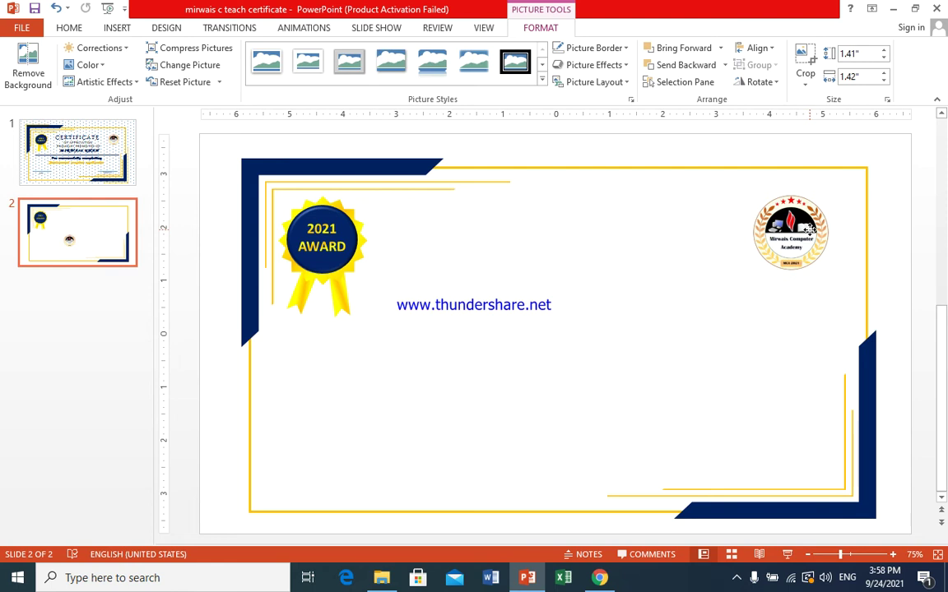
{"action": "mouse_move", "coordinate": [818, 227]}
{"action": "left_mouse_down"}
{"action": "mouse_move", "coordinate": [811, 234]}
{"action": "mouse_move", "coordinate": [820, 235]}
{"action": "left_mouse_up"}
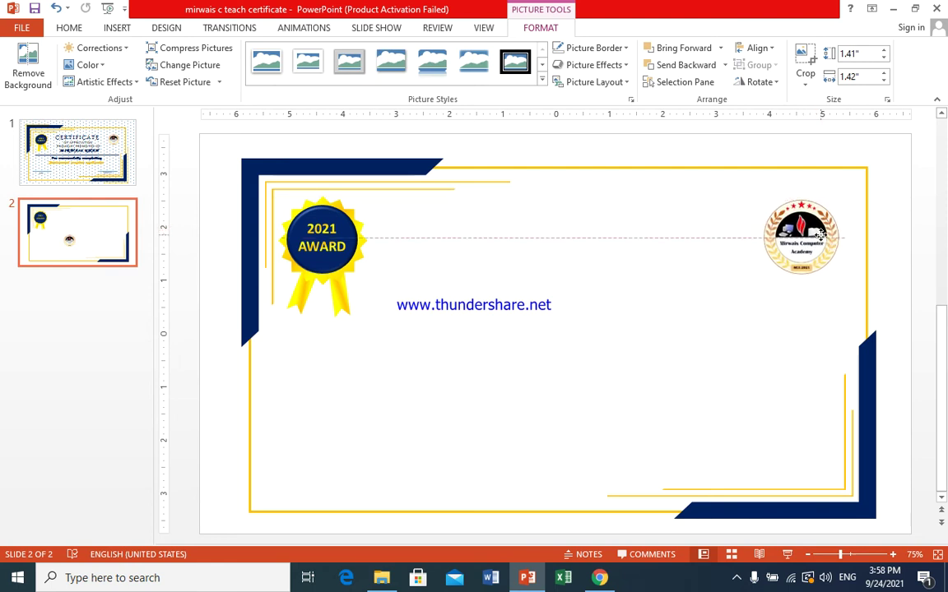
{"action": "left_click_drag", "start_coordinate": [820, 235], "coordinate": [820, 235]}
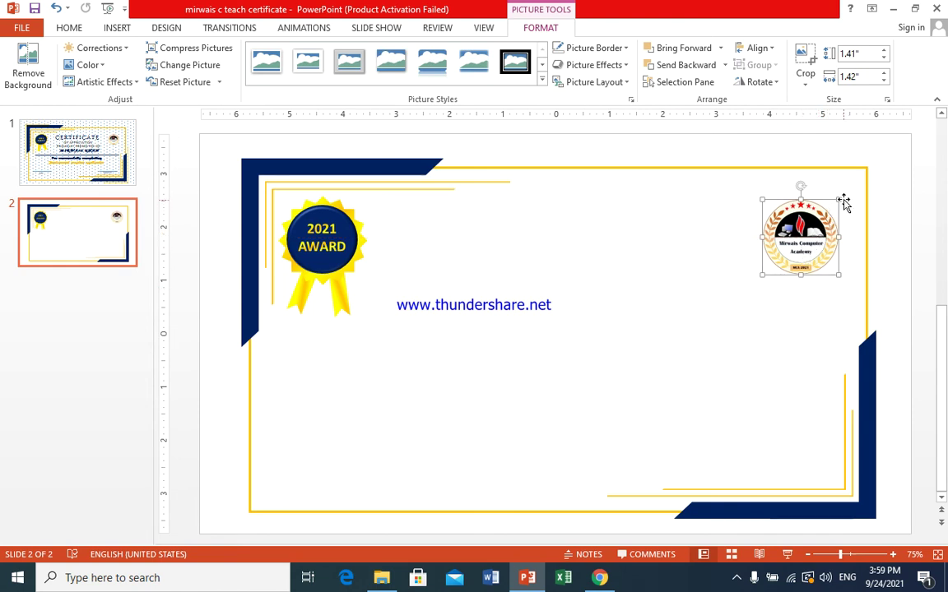
{"action": "left_click", "coordinate": [471, 329]}
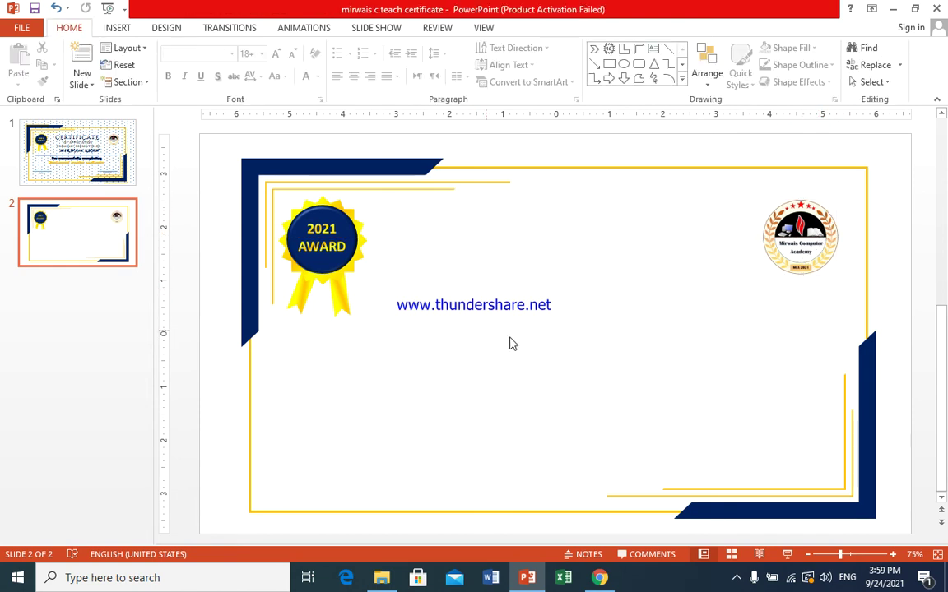
Add a text box beside the award seal reading CERTIFICATE
{"action": "left_click", "coordinate": [114, 25]}
{"action": "left_click", "coordinate": [532, 70]}
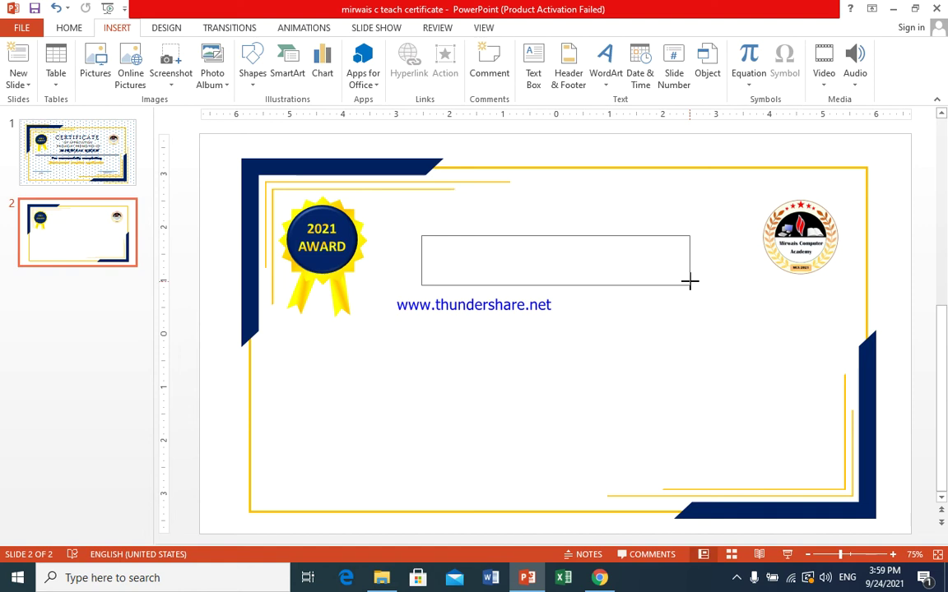
{"action": "left_click_drag", "start_coordinate": [421, 235], "coordinate": [690, 285]}
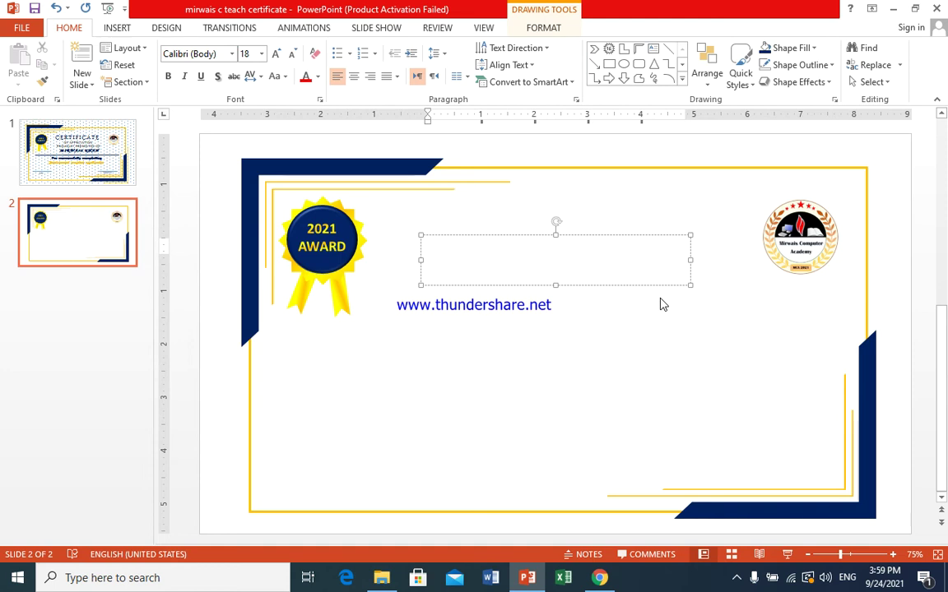
{"action": "type", "text": "c"}
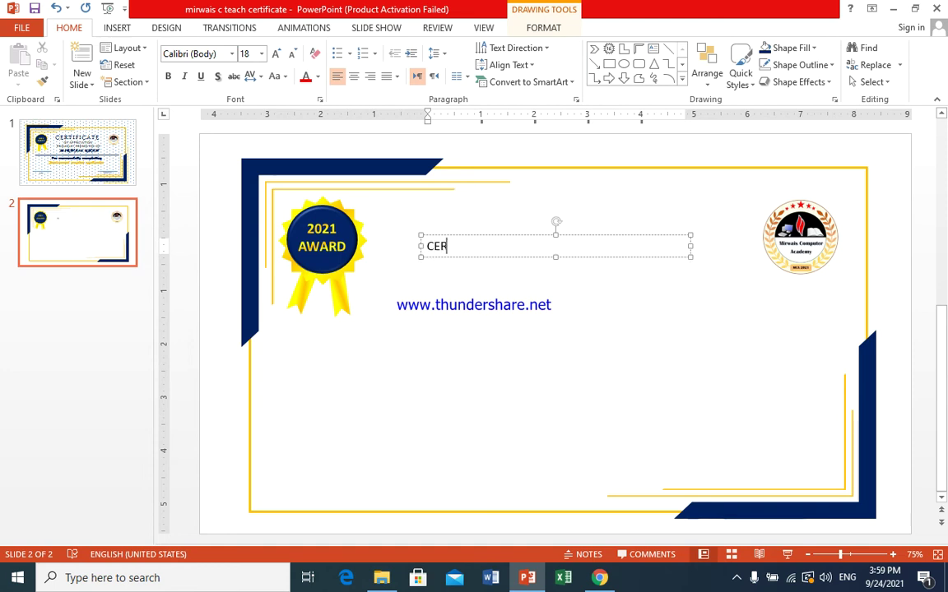
{"action": "type", "text": "FICATE"}
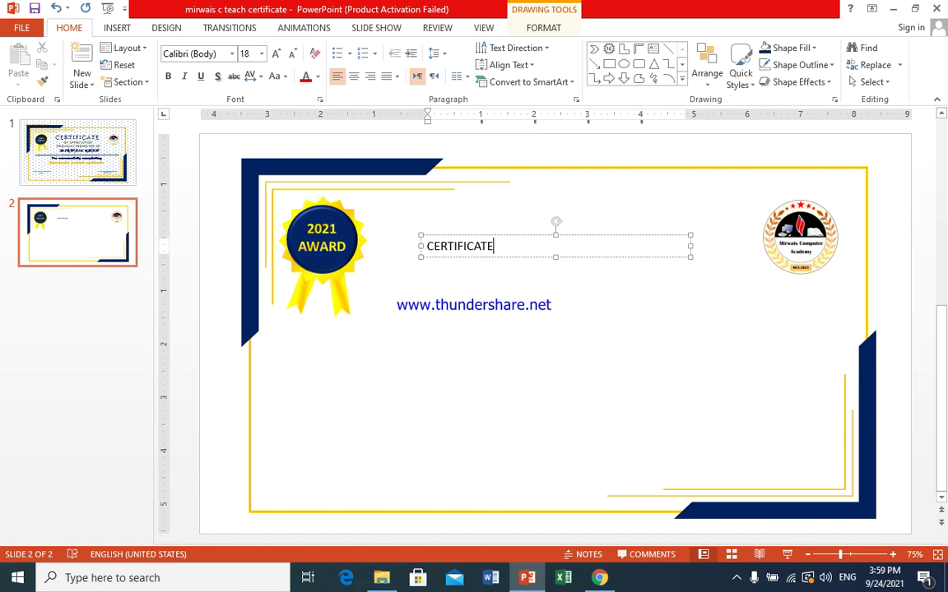
Format CERTIFICATE with Very Loose spacing, 48 pt size and the Andalus font
{"action": "key", "text": "ctrl+a"}
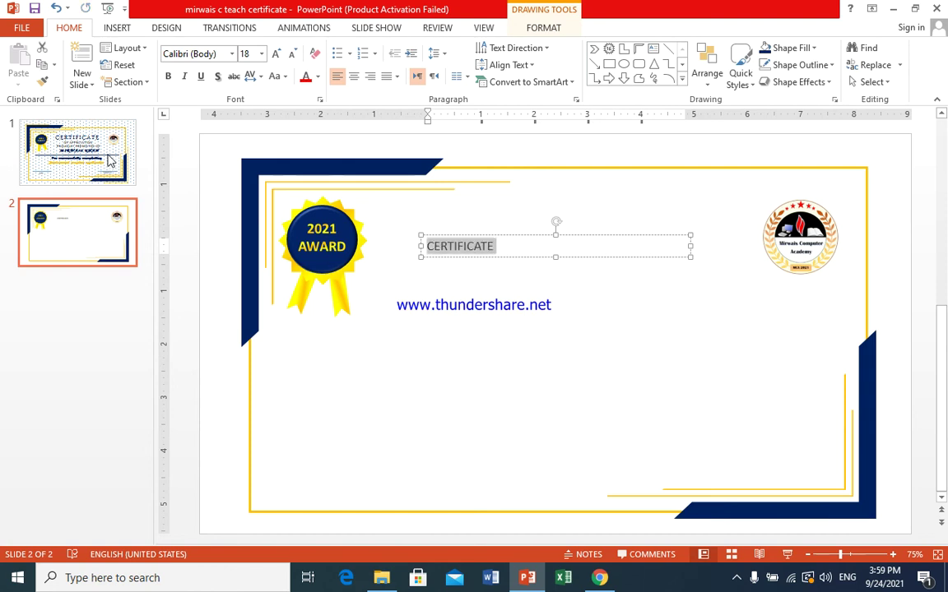
{"action": "left_click", "coordinate": [258, 78]}
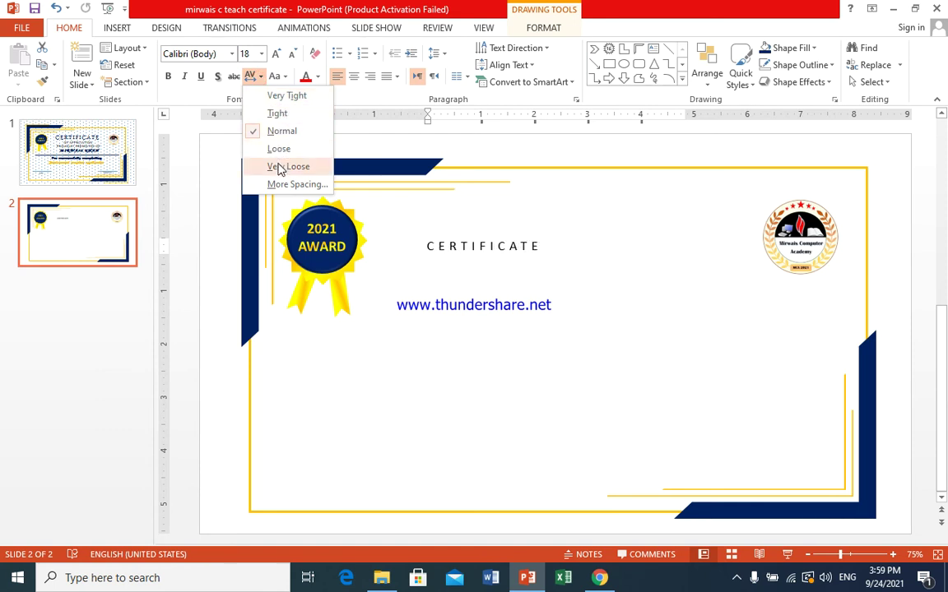
{"action": "left_click", "coordinate": [279, 168]}
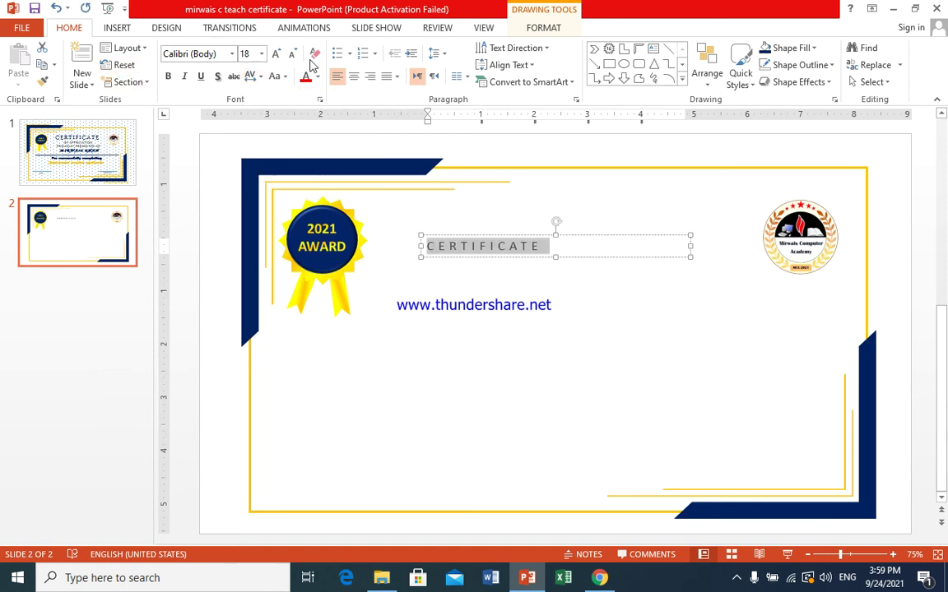
{"action": "left_click", "coordinate": [276, 54]}
{"action": "left_click", "coordinate": [276, 54]}
{"action": "left_click", "coordinate": [275, 54]}
{"action": "left_click", "coordinate": [275, 53]}
{"action": "left_click", "coordinate": [276, 54]}
{"action": "left_click", "coordinate": [276, 53]}
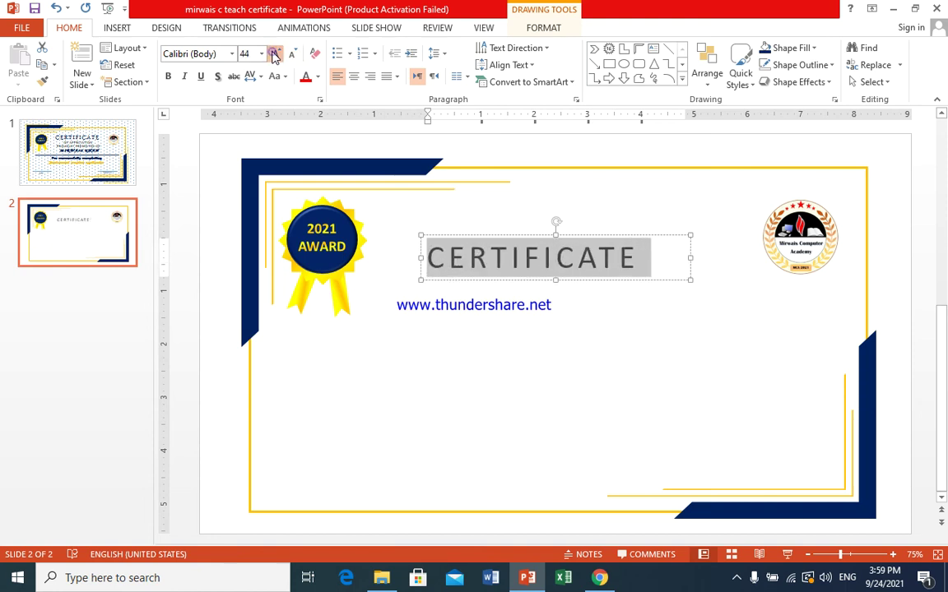
{"action": "left_click", "coordinate": [276, 54]}
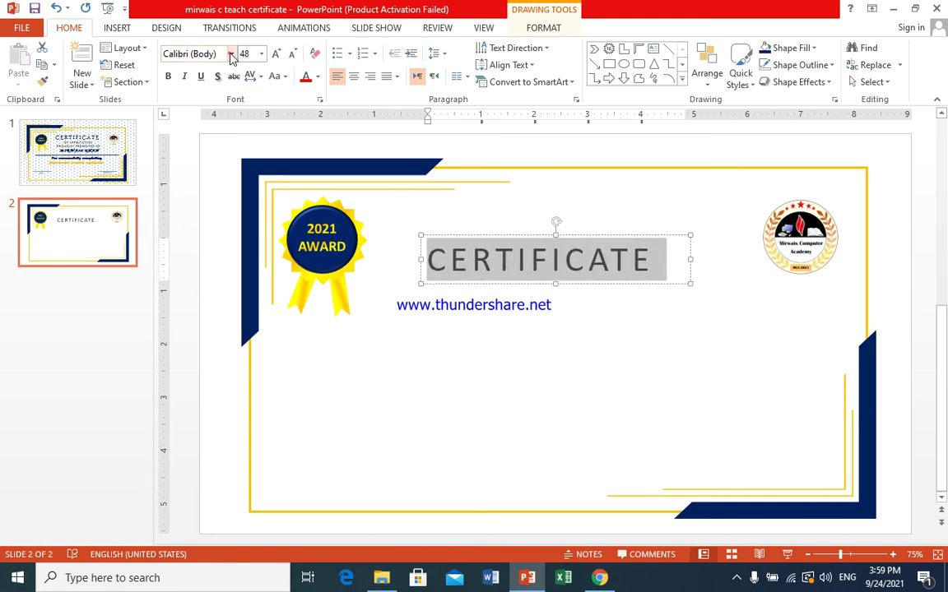
{"action": "left_click", "coordinate": [232, 55]}
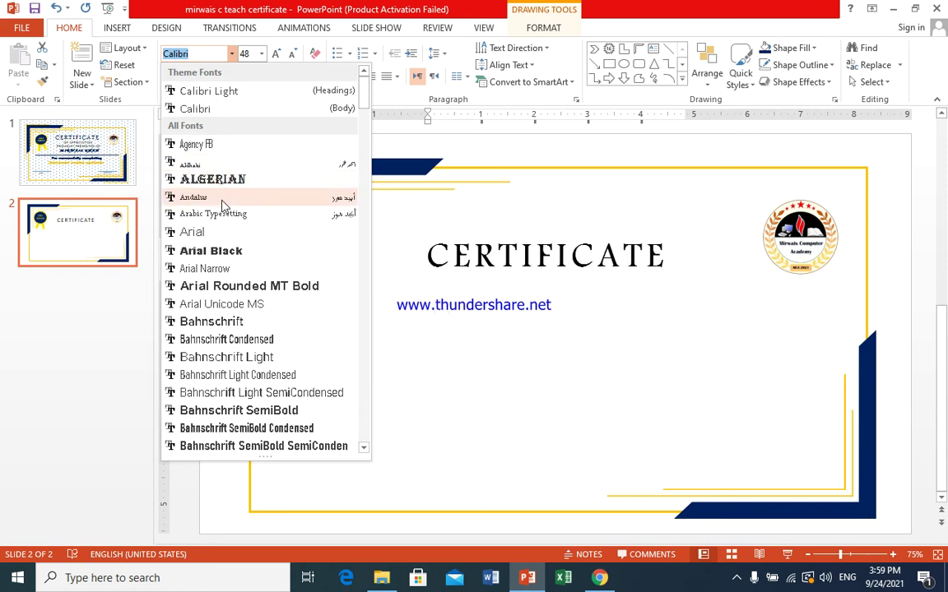
{"action": "left_click", "coordinate": [223, 204]}
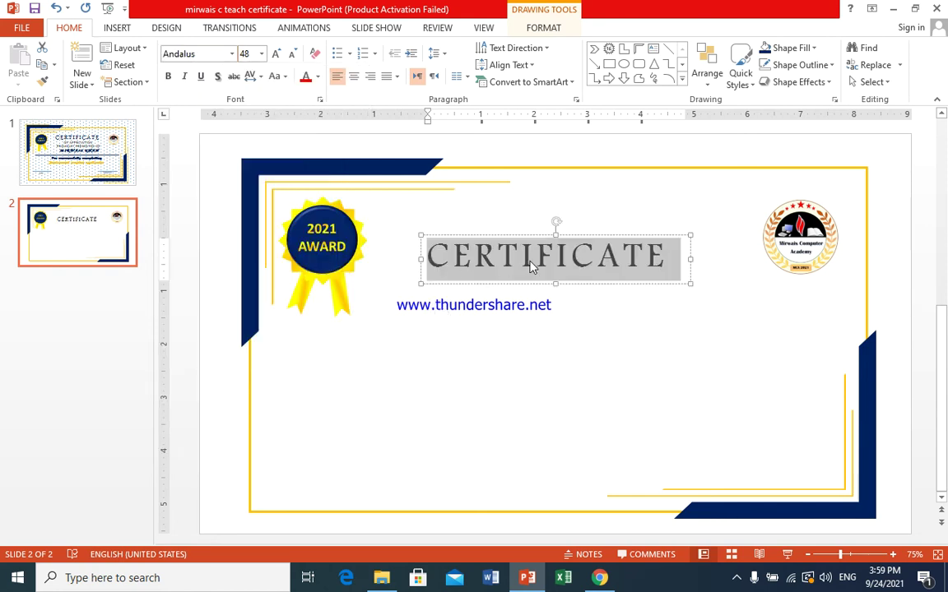
Position the CERTIFICATE heading, left-align it and colour it navy blue
{"action": "left_click_drag", "start_coordinate": [579, 238], "coordinate": [582, 228]}
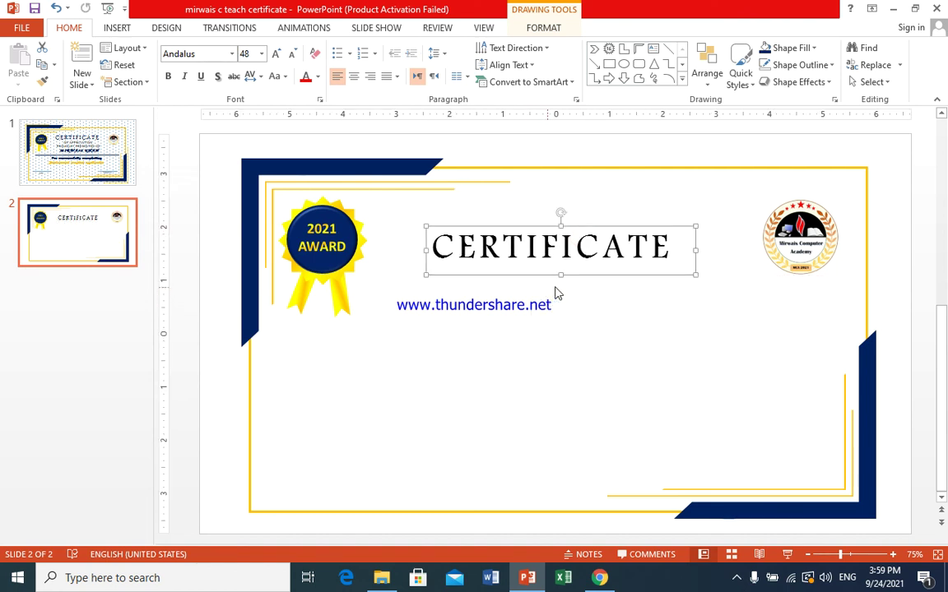
{"action": "left_click_drag", "start_coordinate": [560, 274], "coordinate": [562, 274]}
{"action": "key", "text": "ctrl+a"}
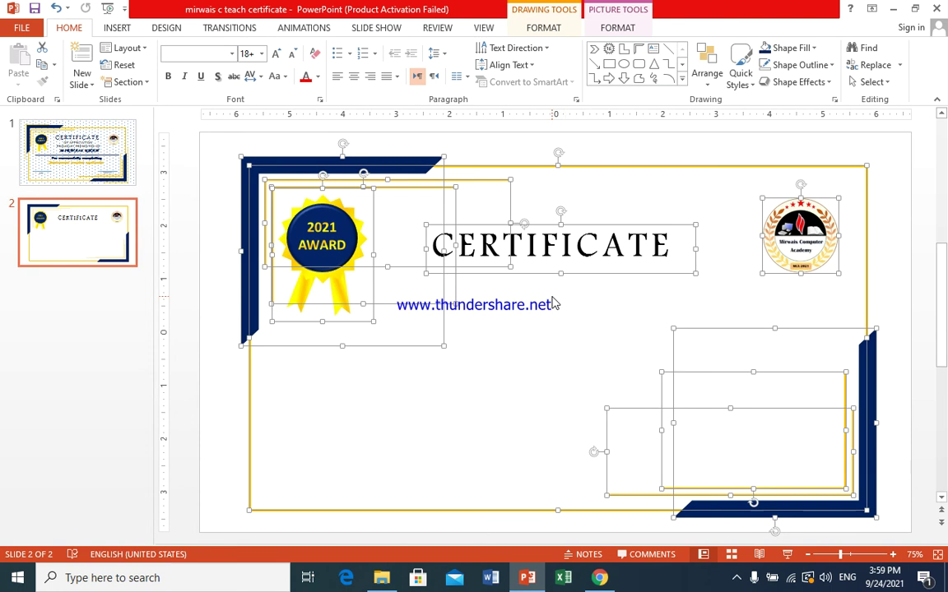
{"action": "left_click", "coordinate": [577, 276]}
{"action": "left_click", "coordinate": [577, 255]}
{"action": "double_click", "coordinate": [577, 254]}
{"action": "left_click", "coordinate": [337, 77]}
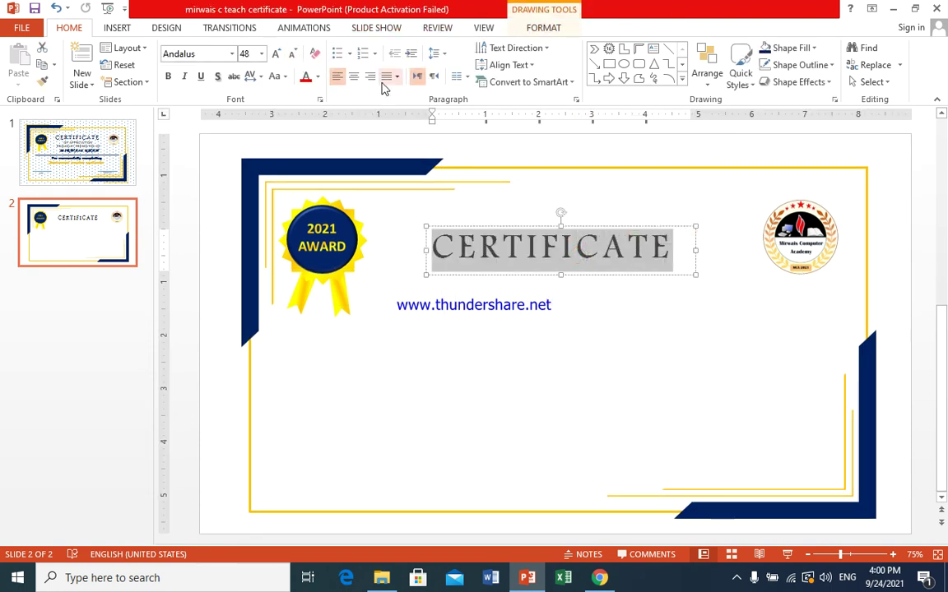
{"action": "left_click", "coordinate": [317, 76]}
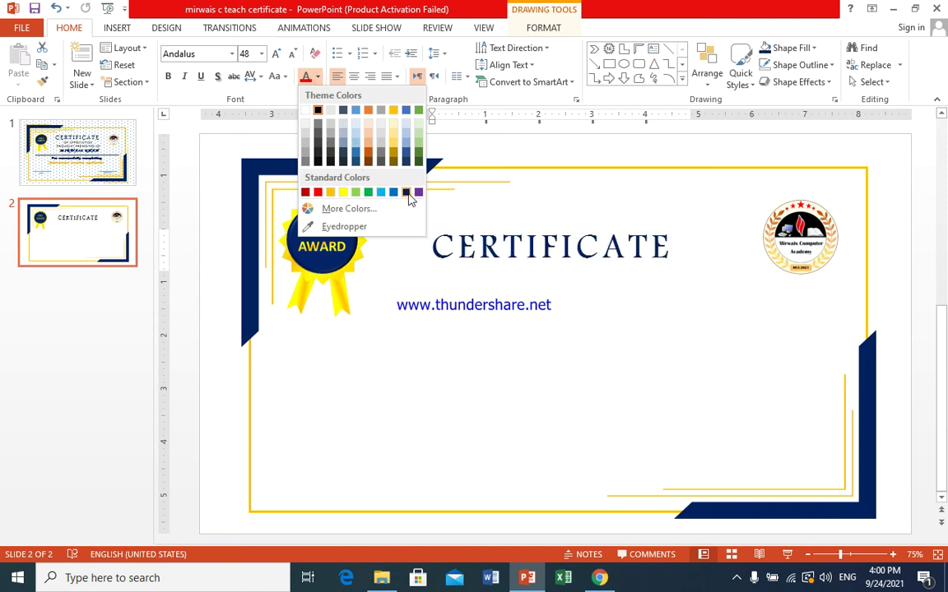
{"action": "left_click", "coordinate": [407, 191]}
{"action": "left_click", "coordinate": [507, 286]}
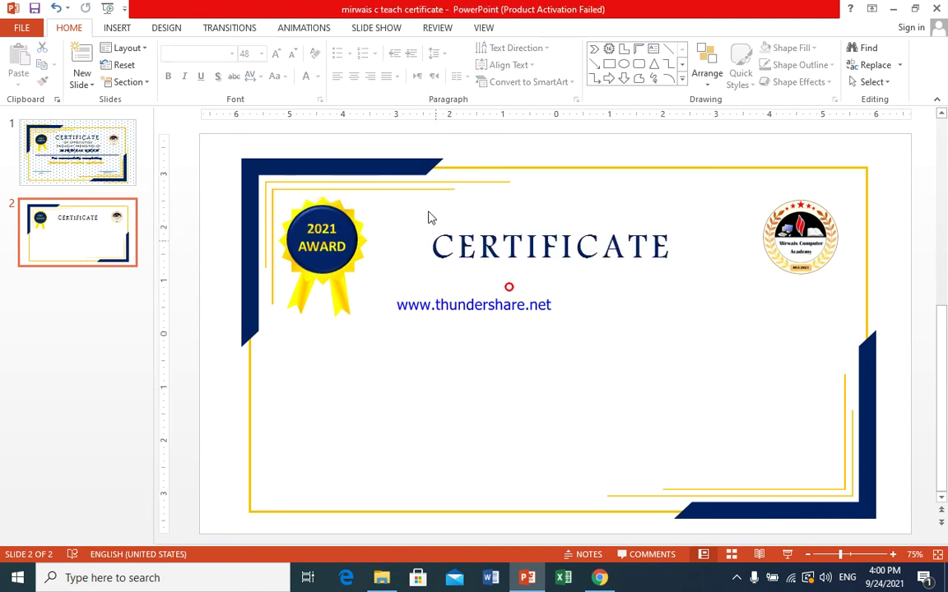
Add a text box below CERTIFICATE reading OF APPRCIATION
{"action": "left_click", "coordinate": [111, 29]}
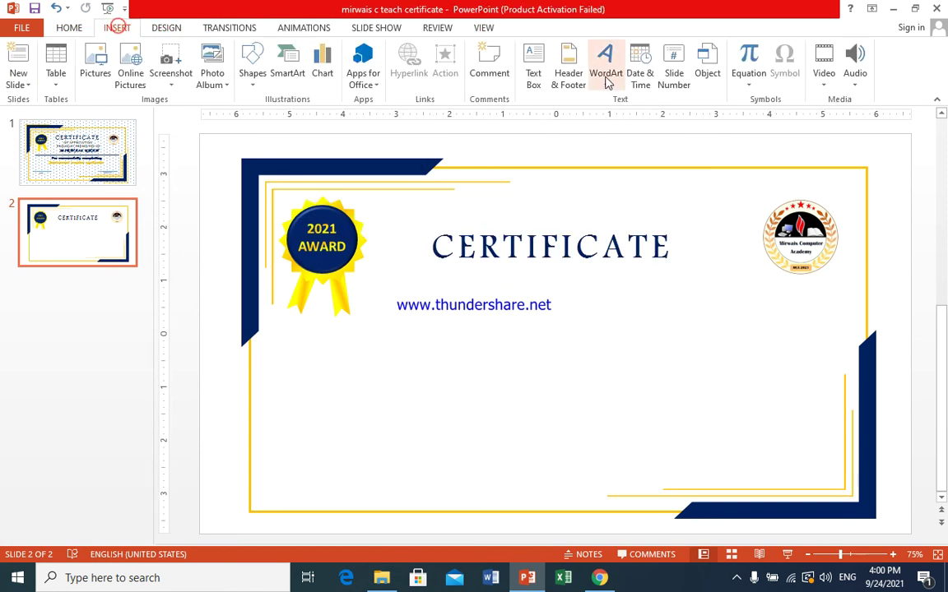
{"action": "left_click", "coordinate": [530, 78]}
{"action": "left_click_drag", "start_coordinate": [434, 275], "coordinate": [655, 321]}
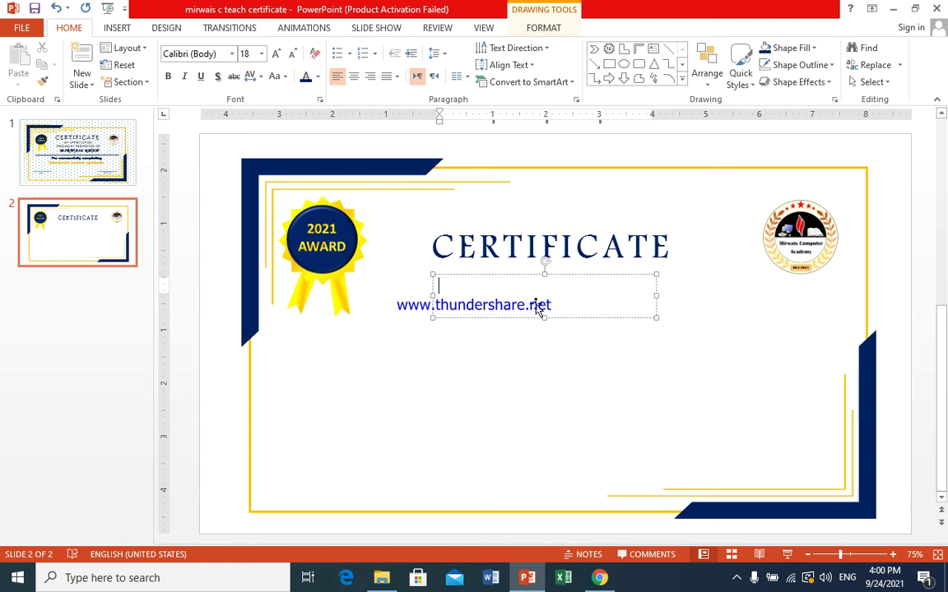
{"action": "type", "text": "OF APPRCIATION"}
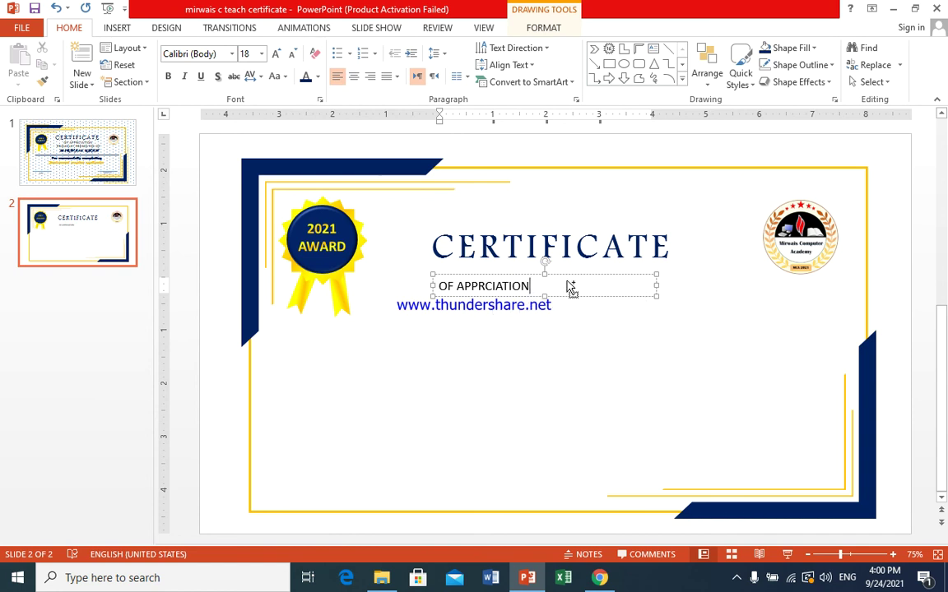
Make OF APPRCIATION bold with Very Loose spacing, under CERTIFICATE in a narrower box
{"action": "left_click_drag", "start_coordinate": [570, 286], "coordinate": [439, 285]}
{"action": "left_click", "coordinate": [252, 77]}
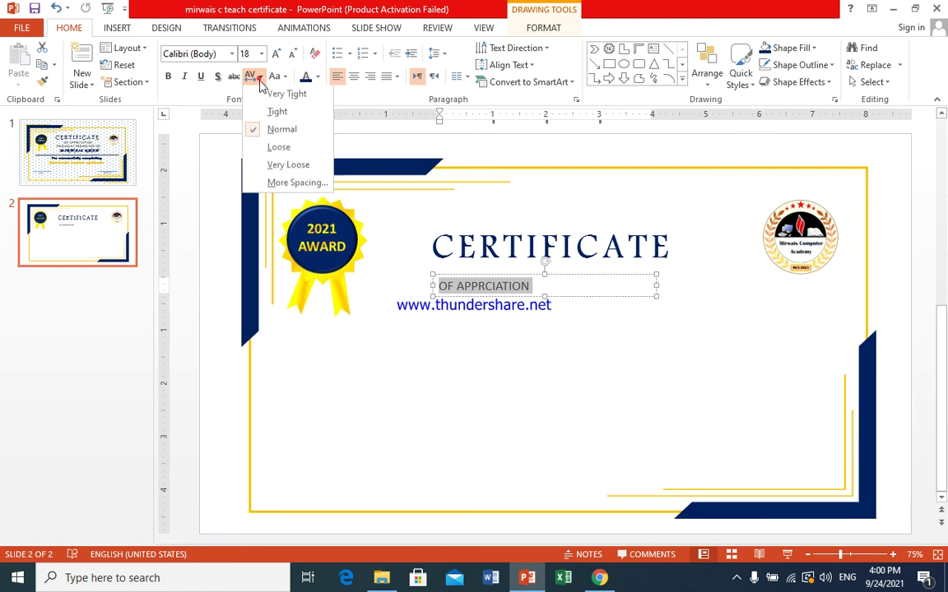
{"action": "left_click", "coordinate": [281, 168]}
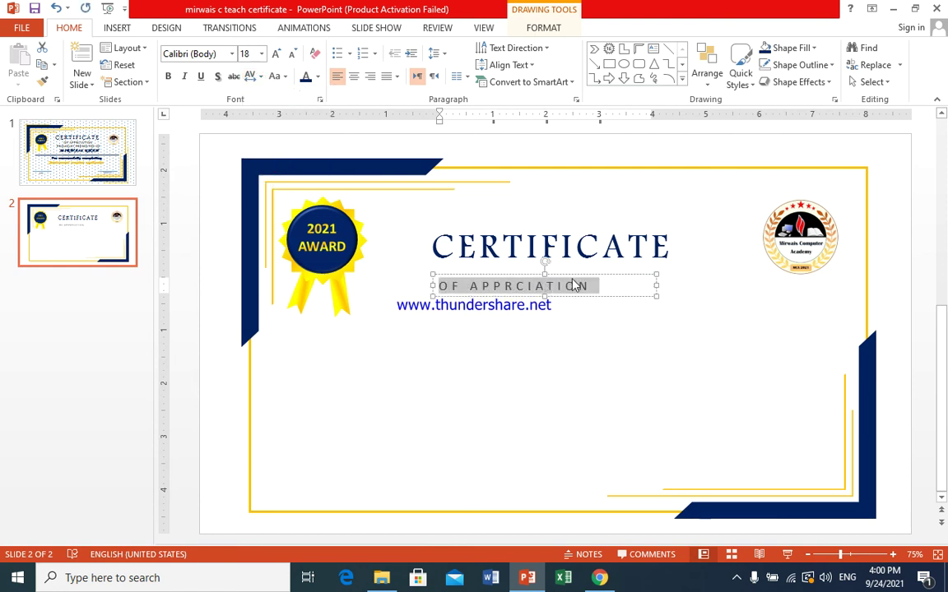
{"action": "mouse_move", "coordinate": [573, 274]}
{"action": "left_mouse_down"}
{"action": "mouse_move", "coordinate": [587, 259]}
{"action": "mouse_move", "coordinate": [607, 260]}
{"action": "left_mouse_up"}
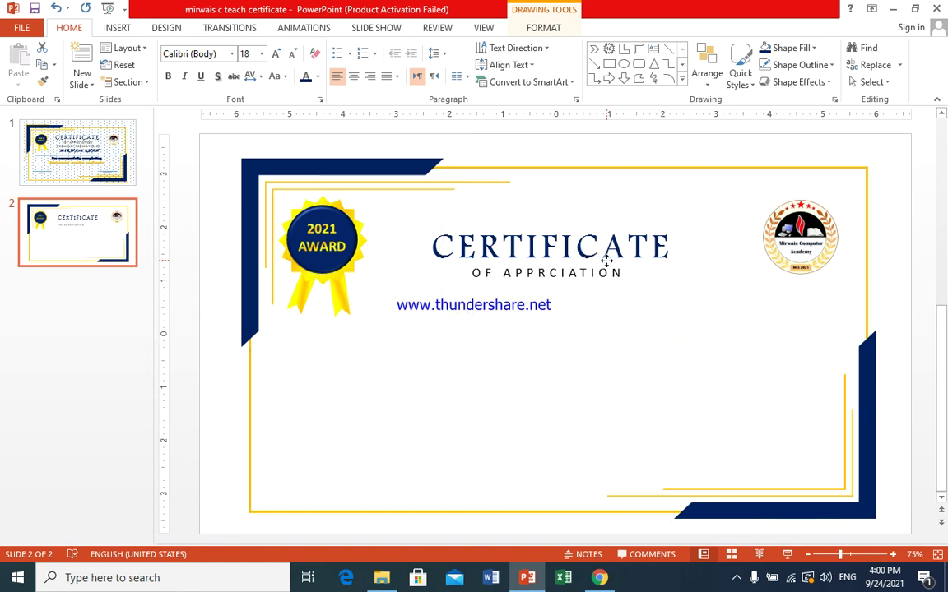
{"action": "left_click", "coordinate": [606, 262]}
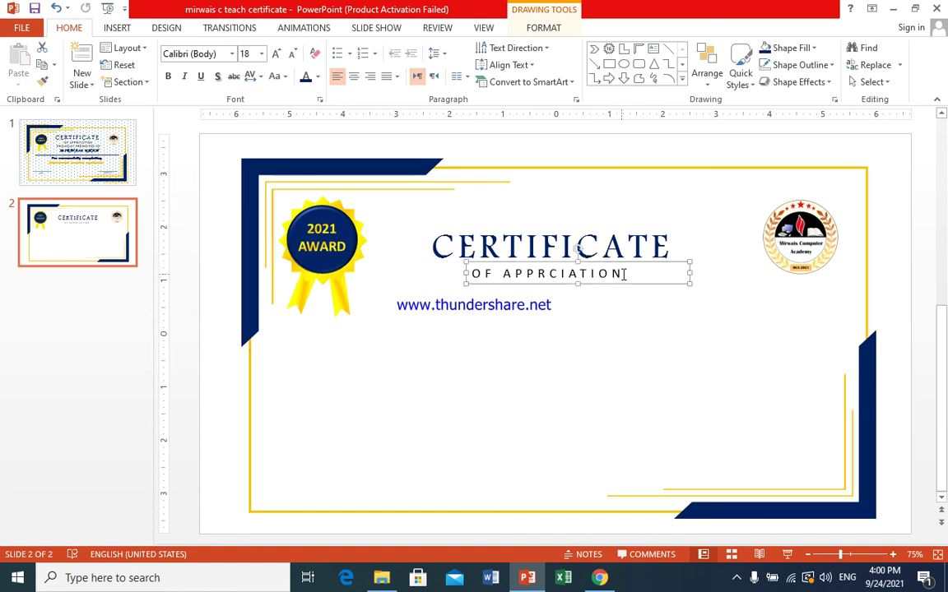
{"action": "left_click_drag", "start_coordinate": [621, 274], "coordinate": [470, 274]}
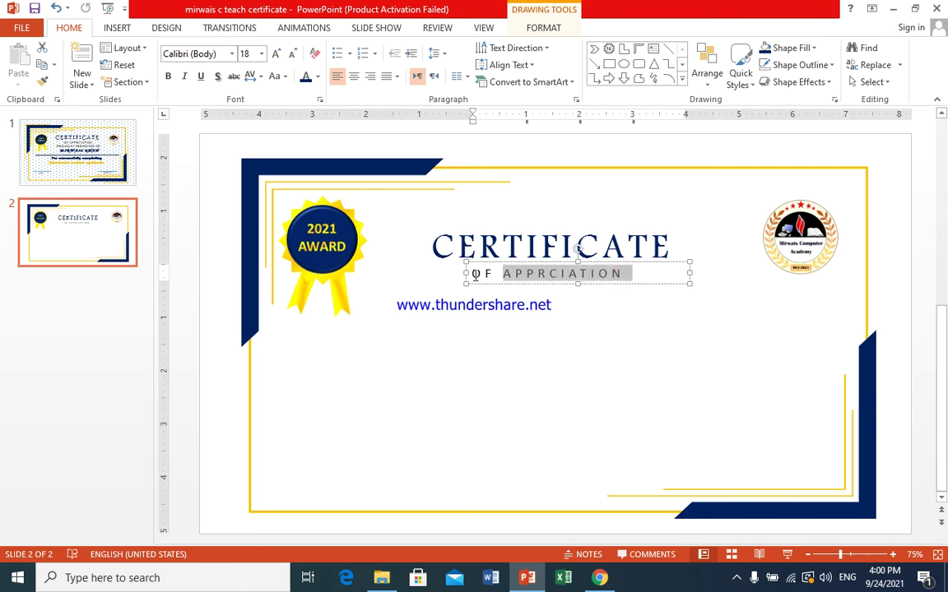
{"action": "left_click", "coordinate": [168, 75]}
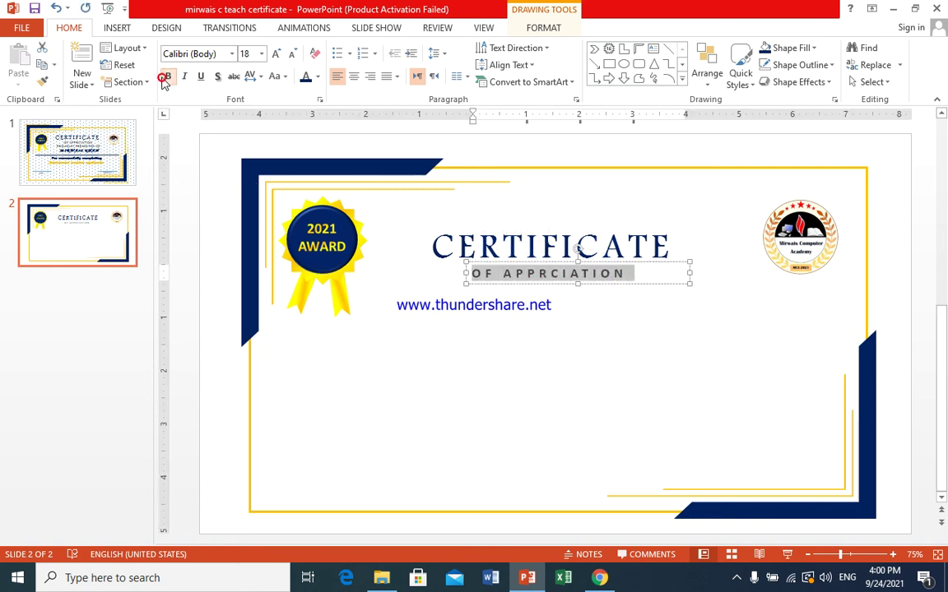
{"action": "left_click", "coordinate": [231, 53]}
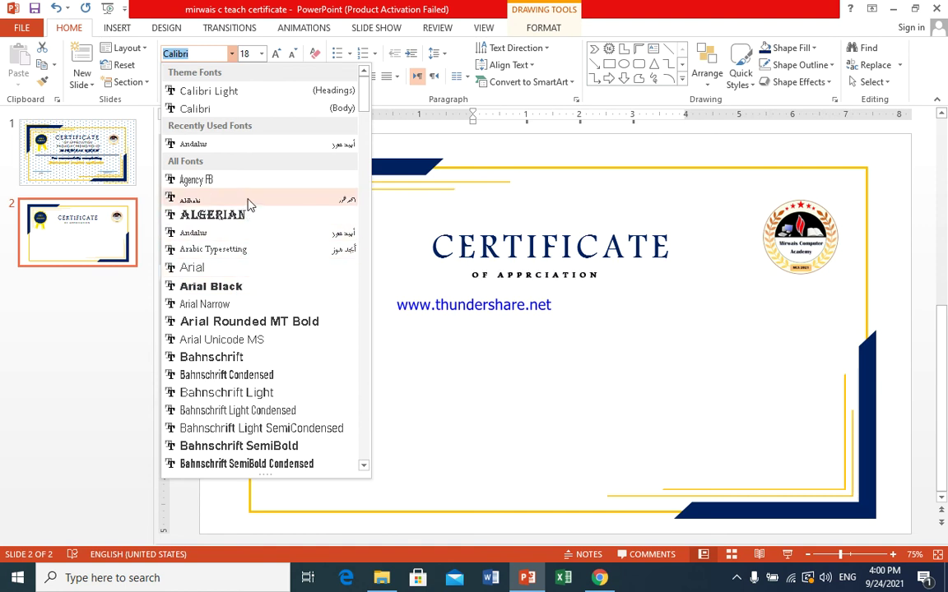
{"action": "left_click", "coordinate": [465, 397]}
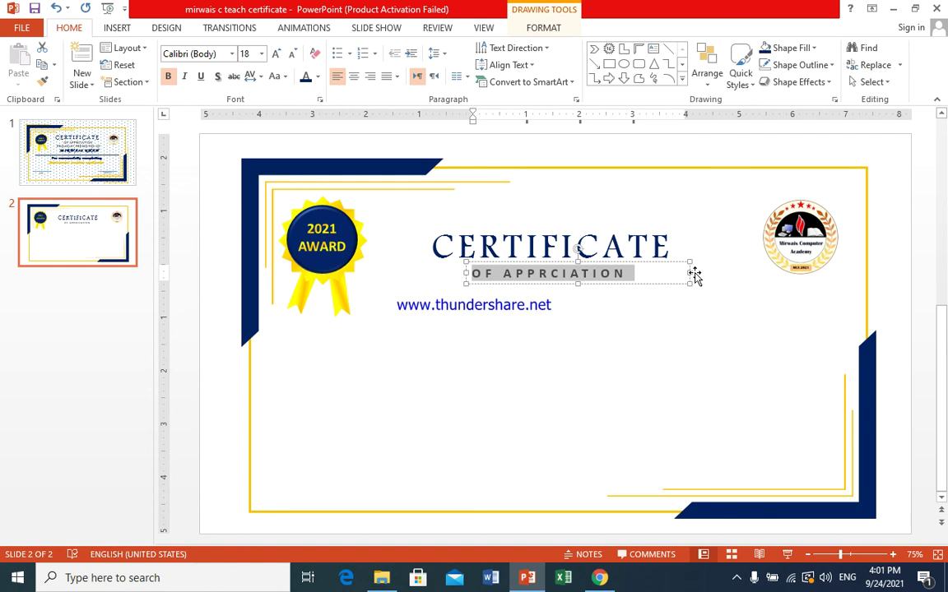
{"action": "left_click_drag", "start_coordinate": [691, 273], "coordinate": [639, 274]}
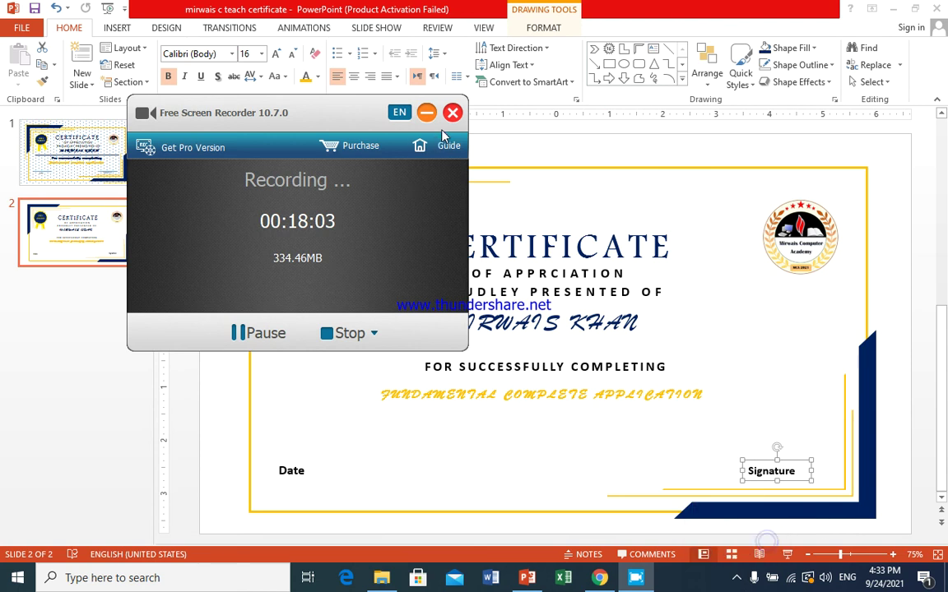
{"action": "left_click", "coordinate": [424, 111]}
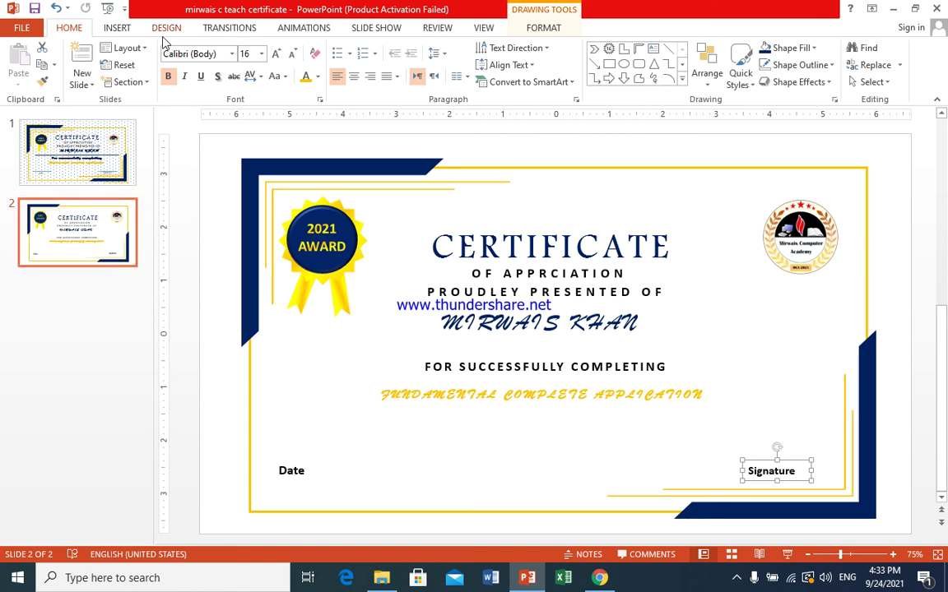
Draw a horizontal straight line across the slide below the recipient's name
{"action": "left_click", "coordinate": [116, 29]}
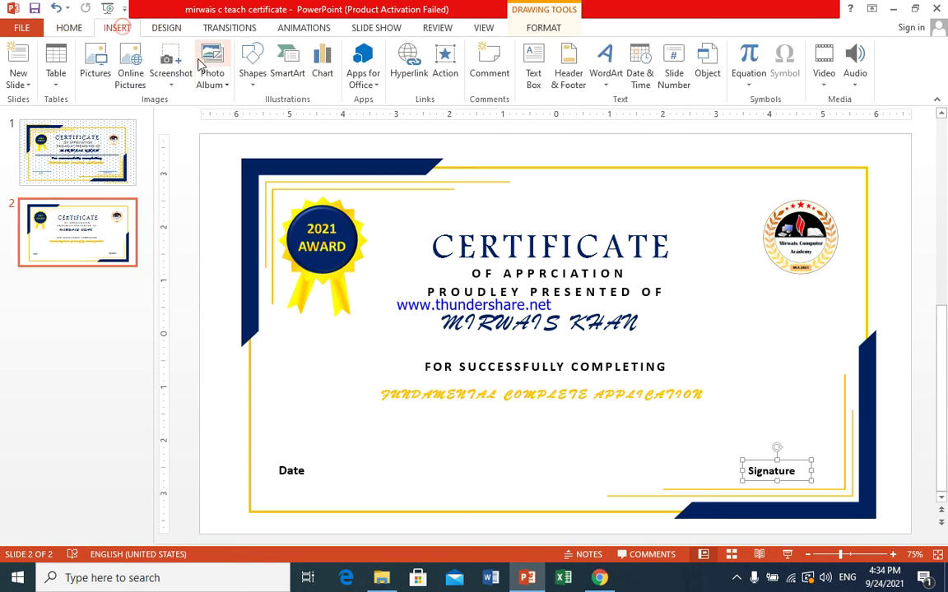
{"action": "left_click", "coordinate": [254, 66]}
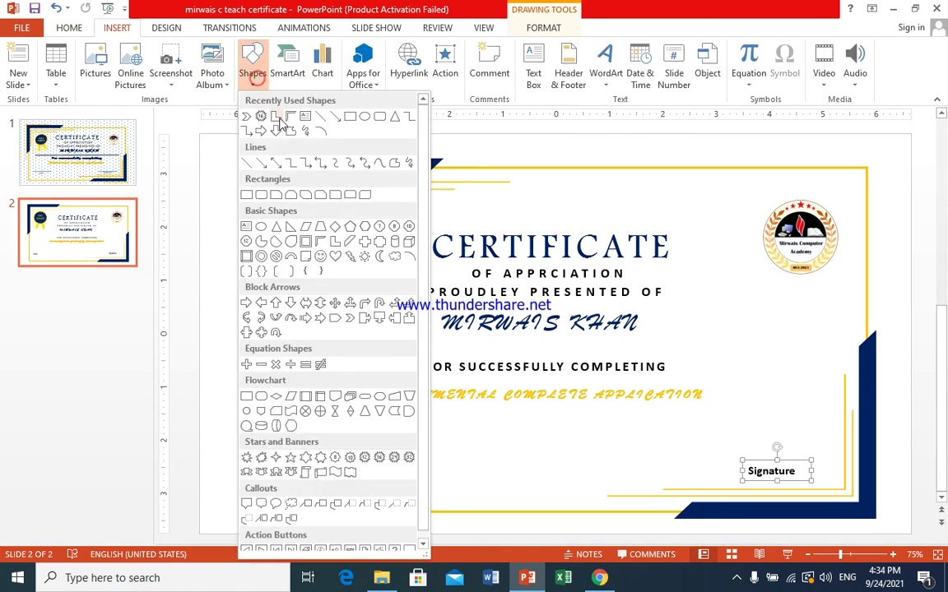
{"action": "left_click", "coordinate": [321, 118]}
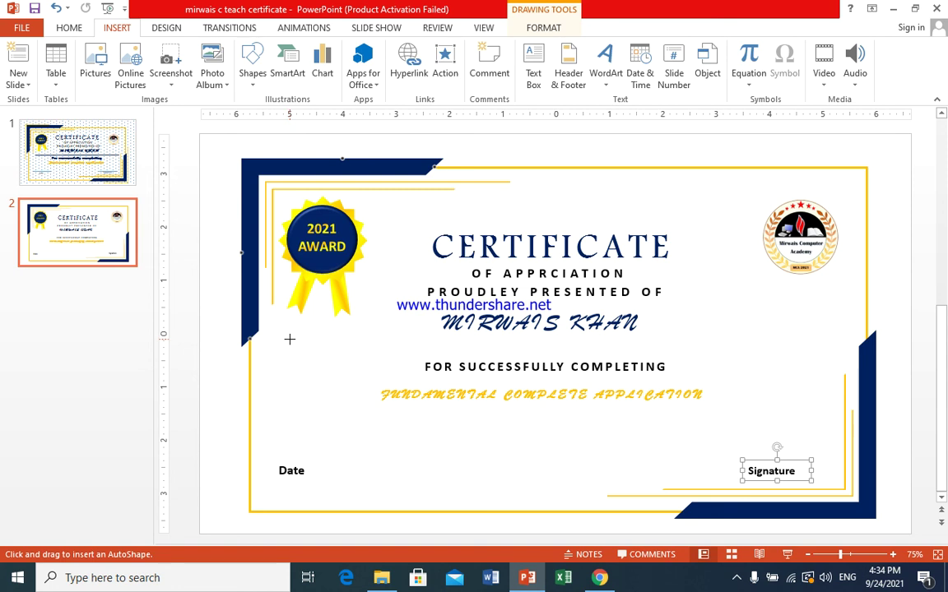
{"action": "mouse_move", "coordinate": [286, 342]}
{"action": "left_mouse_down"}
{"action": "mouse_move", "coordinate": [843, 342]}
{"action": "mouse_move", "coordinate": [816, 342]}
{"action": "left_mouse_up"}
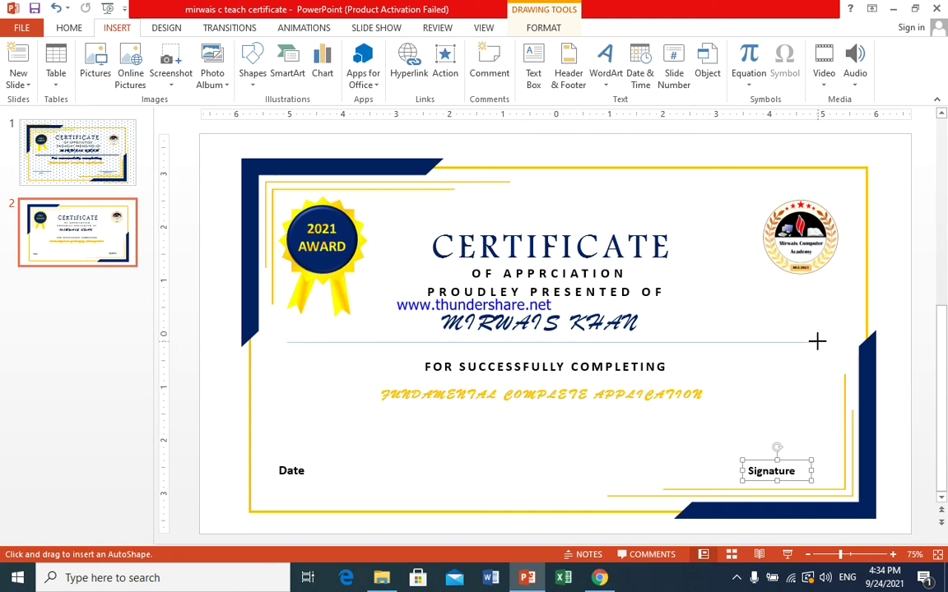
{"action": "left_click_drag", "start_coordinate": [817, 342], "coordinate": [817, 342]}
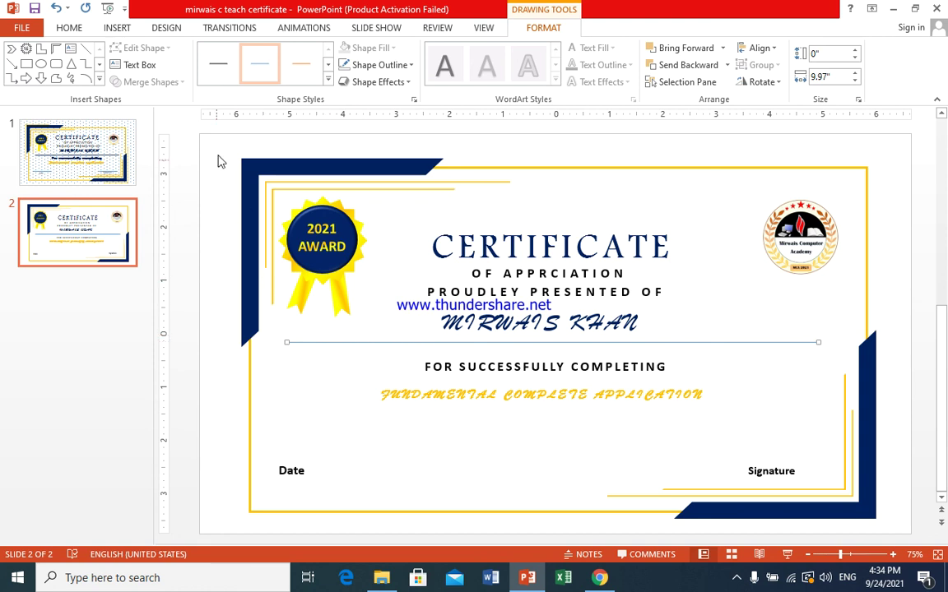
Apply the dark-blue line style preset to the new line
{"action": "left_click", "coordinate": [216, 60]}
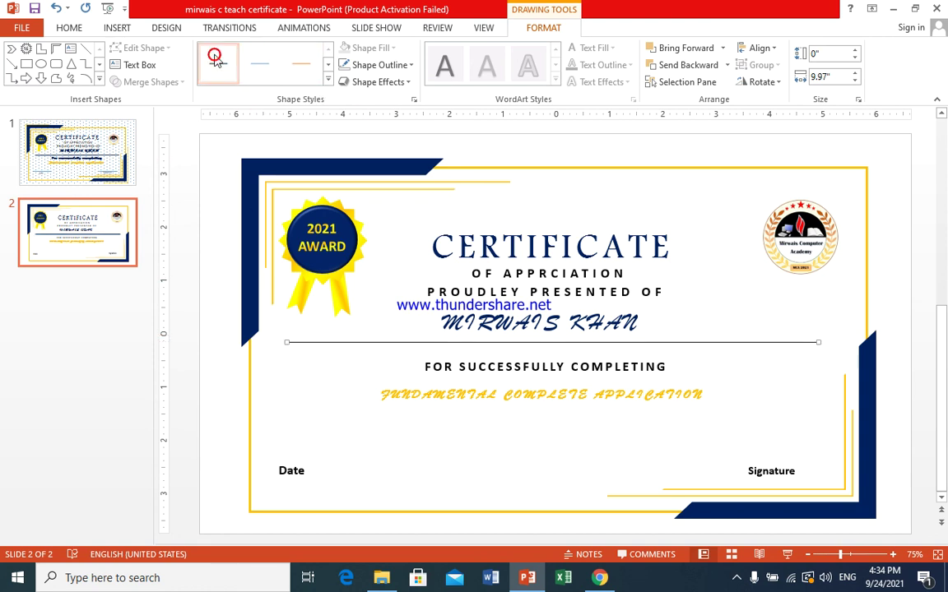
{"action": "left_click", "coordinate": [327, 78]}
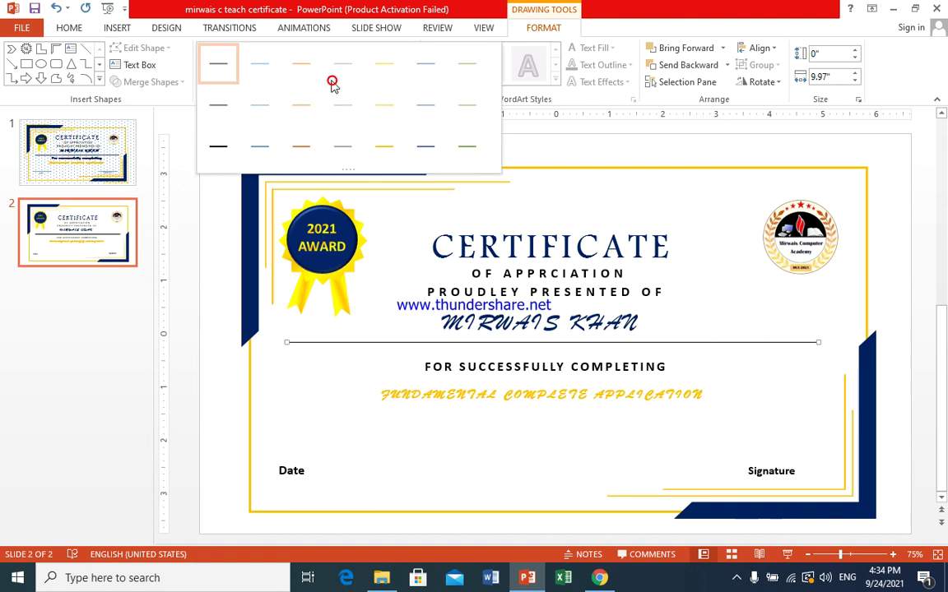
{"action": "left_click", "coordinate": [428, 156]}
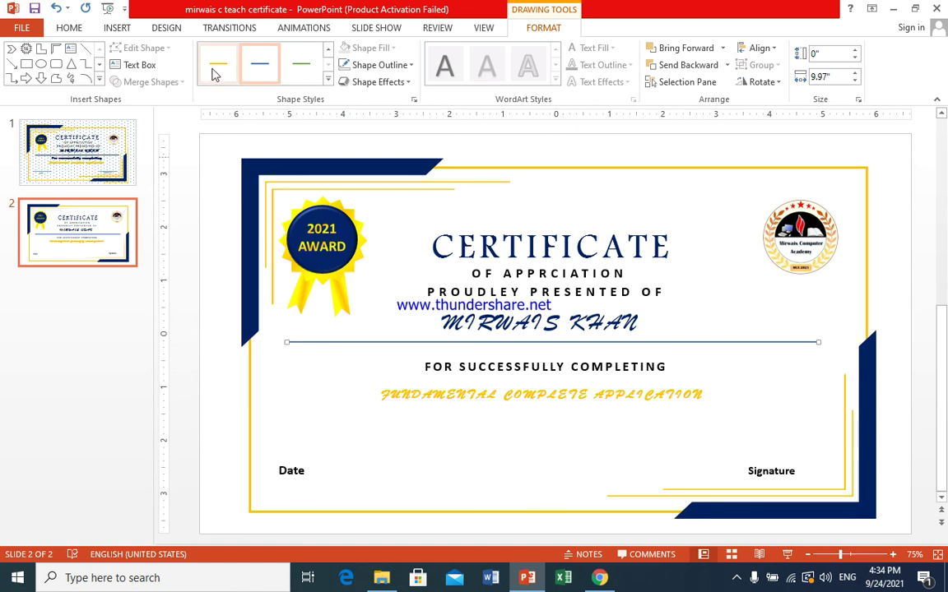
{"action": "left_click", "coordinate": [333, 428]}
{"action": "left_click", "coordinate": [120, 26]}
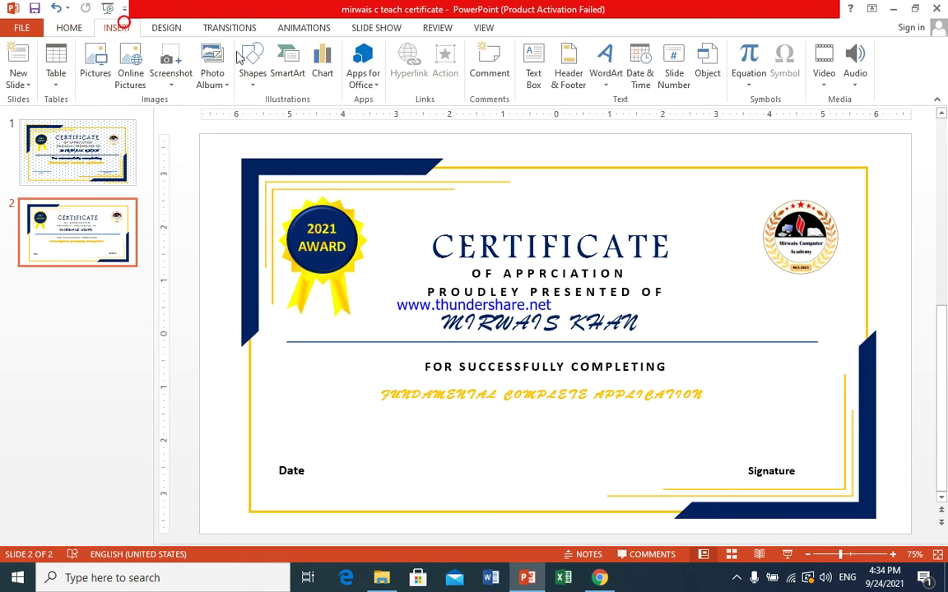
Draw a short straight signing line just above the Date label
{"action": "left_click", "coordinate": [252, 66]}
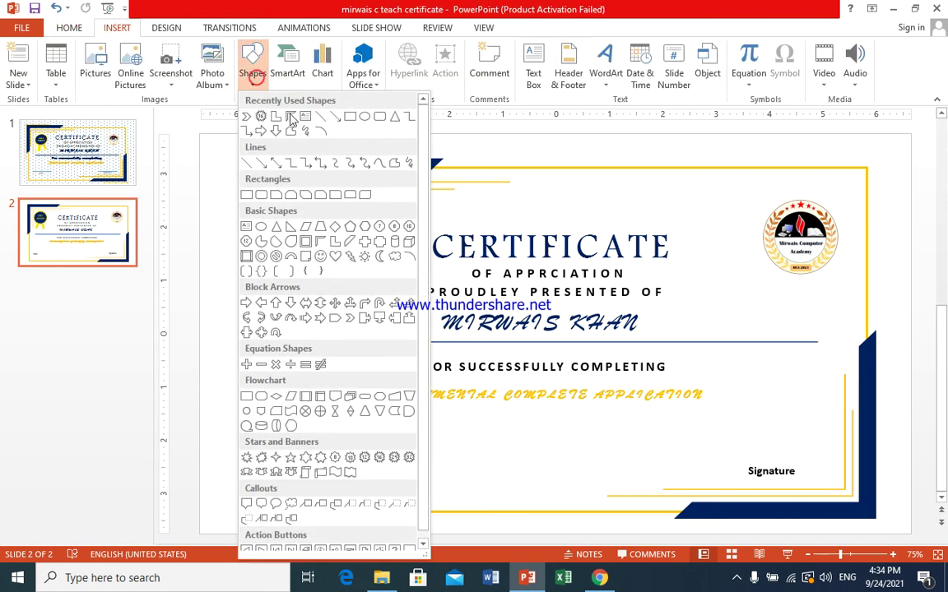
{"action": "left_click", "coordinate": [246, 164]}
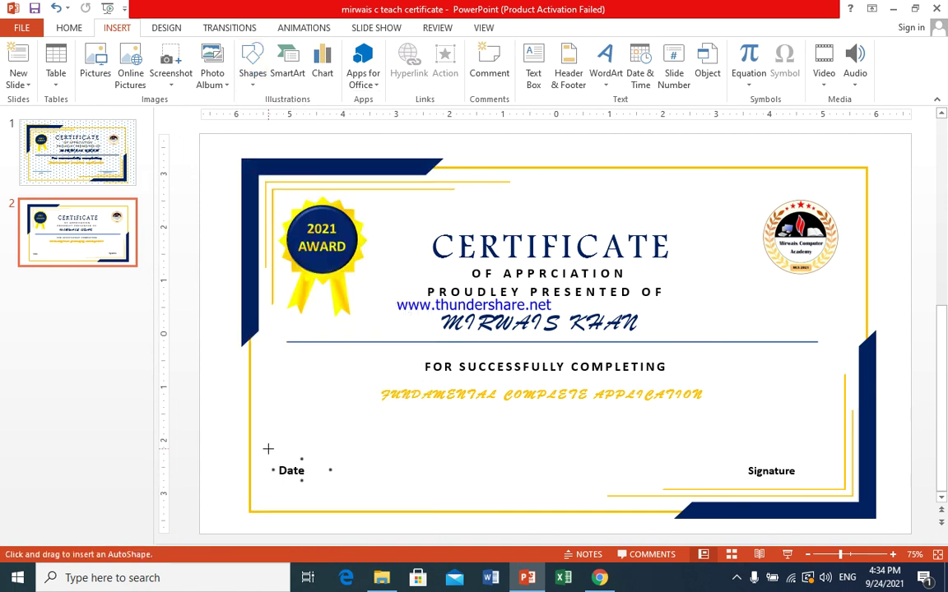
{"action": "left_click_drag", "start_coordinate": [266, 452], "coordinate": [322, 453]}
{"action": "left_click_drag", "start_coordinate": [323, 453], "coordinate": [360, 454]}
{"action": "left_click_drag", "start_coordinate": [359, 454], "coordinate": [328, 461]}
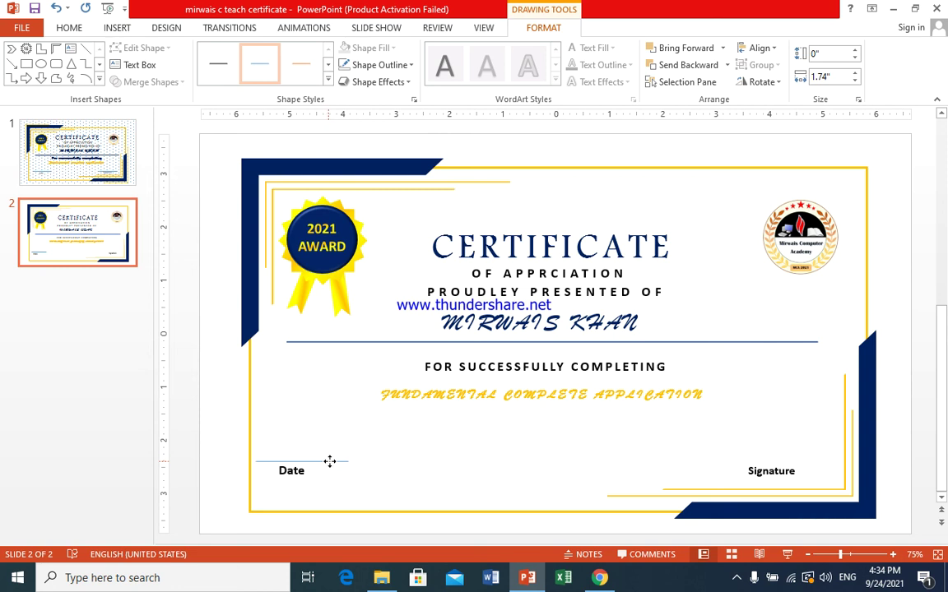
{"action": "left_click_drag", "start_coordinate": [329, 462], "coordinate": [331, 462]}
Duplicate that line and align the copy above the Signature label
{"action": "left_click_drag", "start_coordinate": [332, 466], "coordinate": [778, 459]}
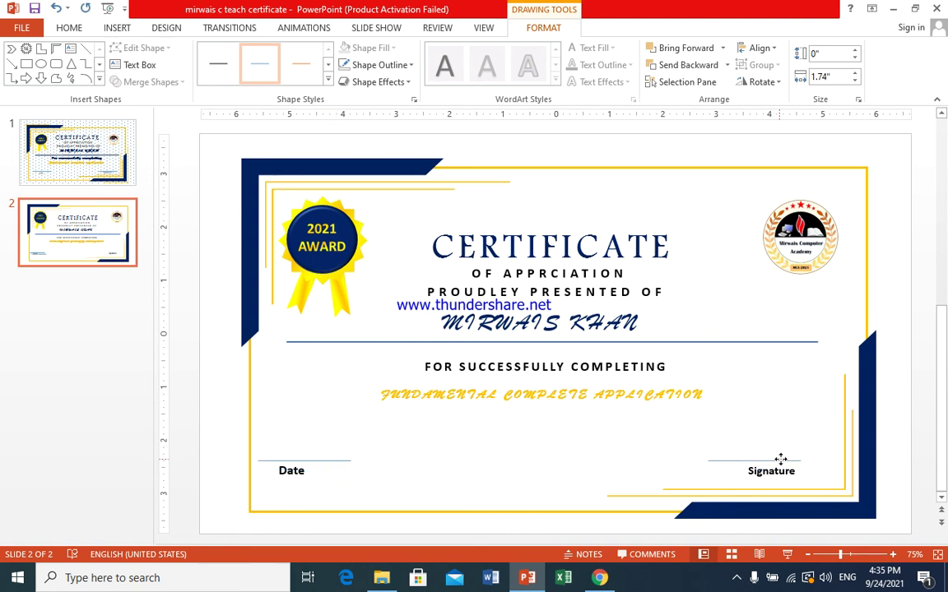
{"action": "left_click_drag", "start_coordinate": [786, 461], "coordinate": [796, 462]}
{"action": "left_click", "coordinate": [475, 438]}
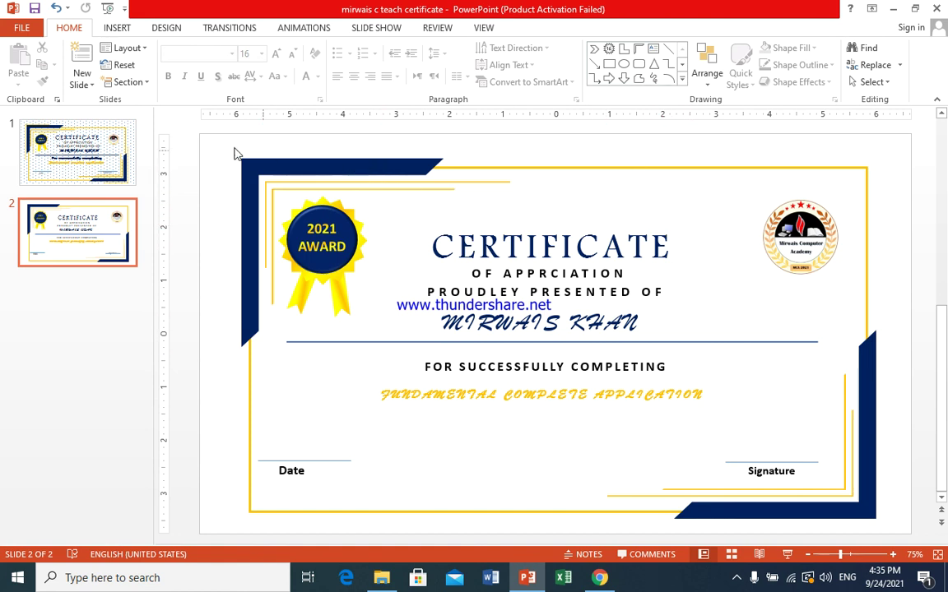
{"action": "left_click", "coordinate": [117, 28]}
Switch slide 2's background fill to Pattern fill in Format Background
{"action": "left_click", "coordinate": [167, 28]}
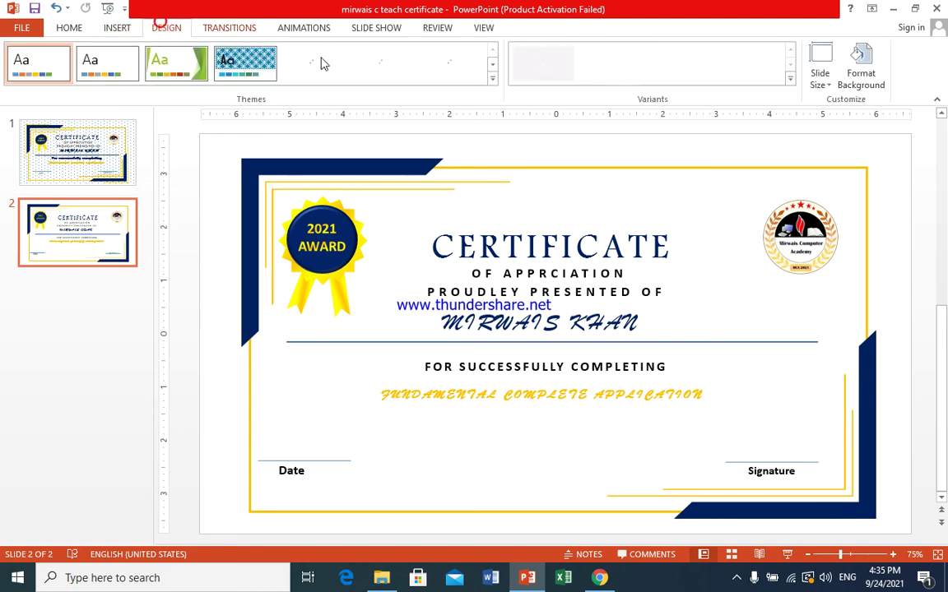
{"action": "left_click", "coordinate": [859, 71]}
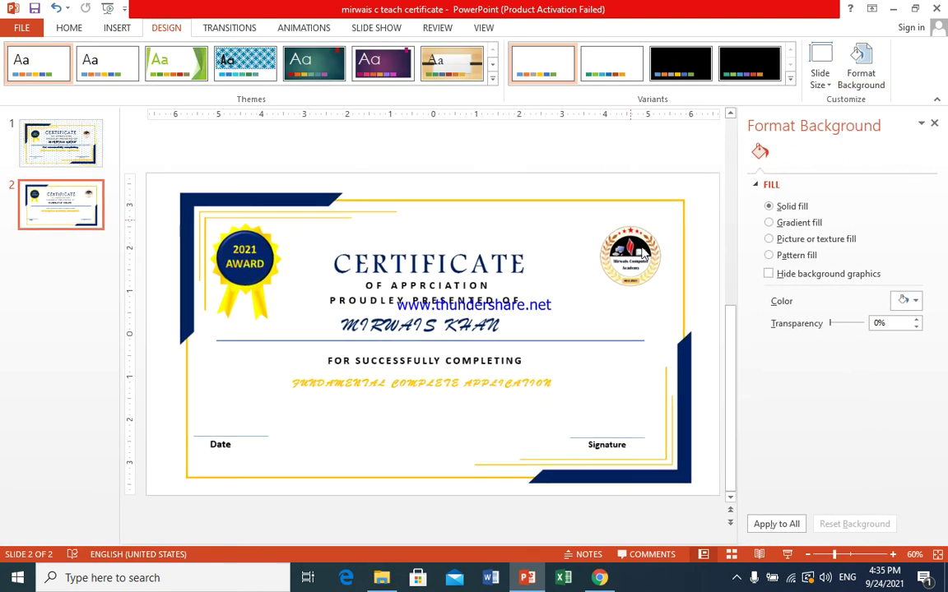
{"action": "left_click", "coordinate": [769, 240]}
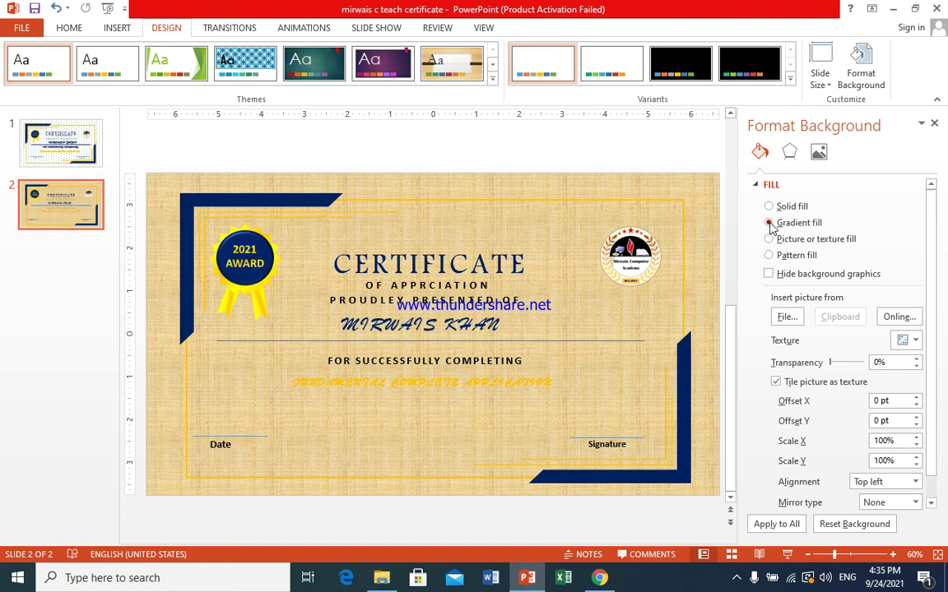
{"action": "left_click", "coordinate": [768, 222]}
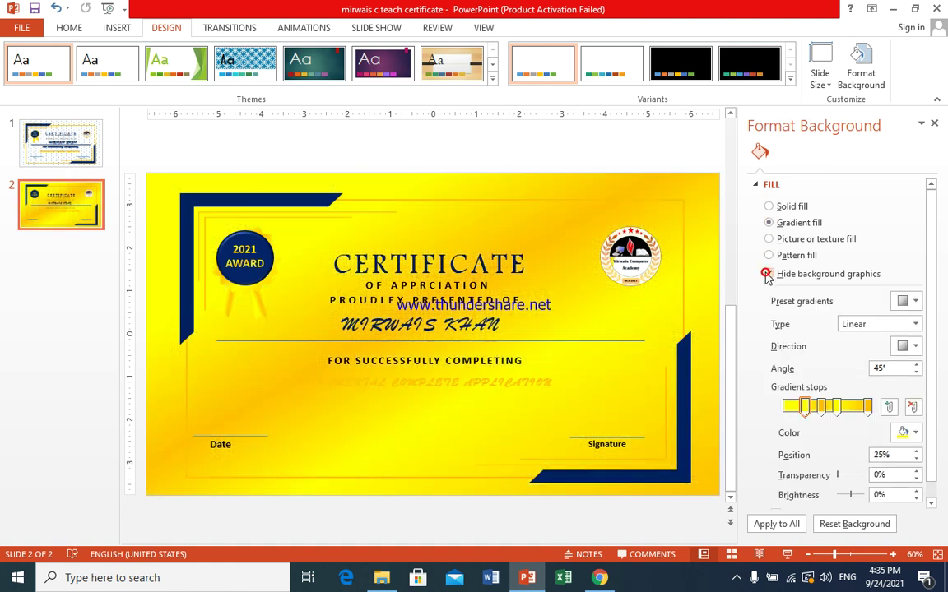
{"action": "left_click", "coordinate": [769, 255]}
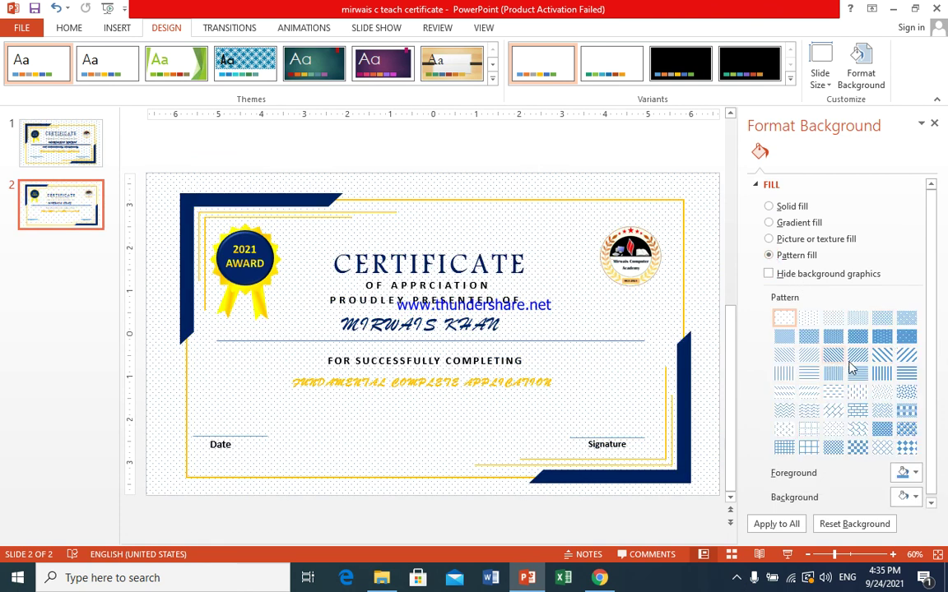
Set the pattern foreground colour to dark blue
{"action": "left_click", "coordinate": [915, 473]}
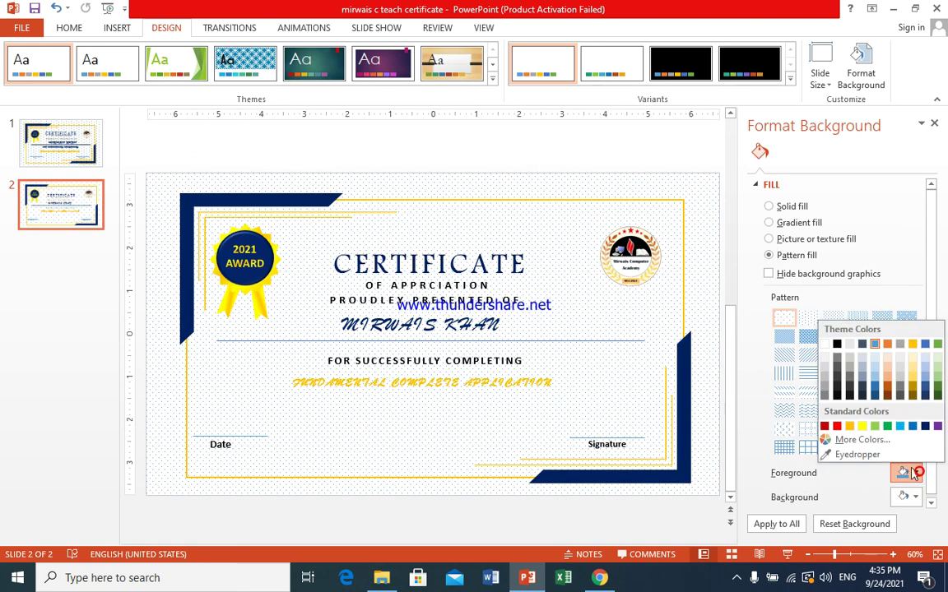
{"action": "left_click", "coordinate": [911, 376]}
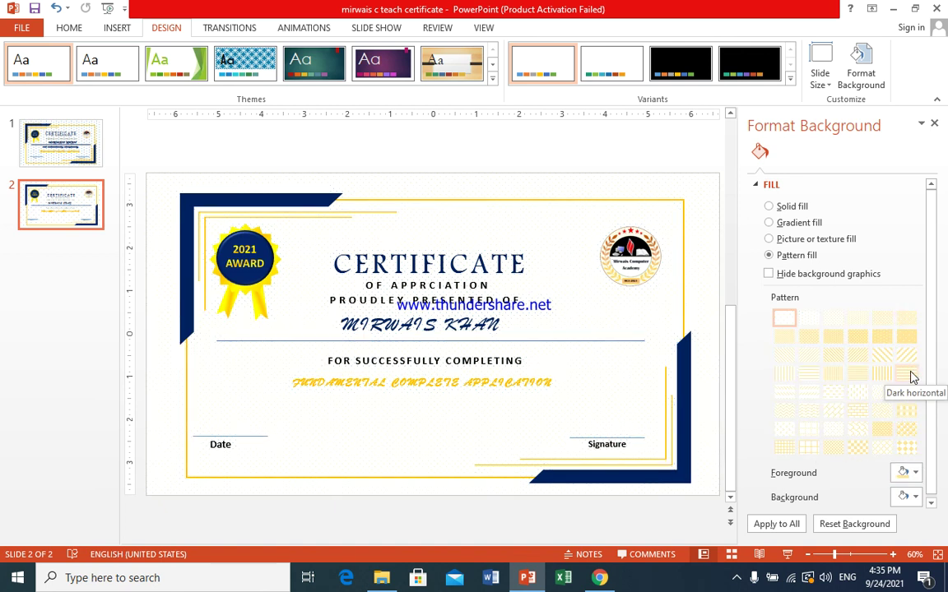
{"action": "left_click", "coordinate": [834, 334]}
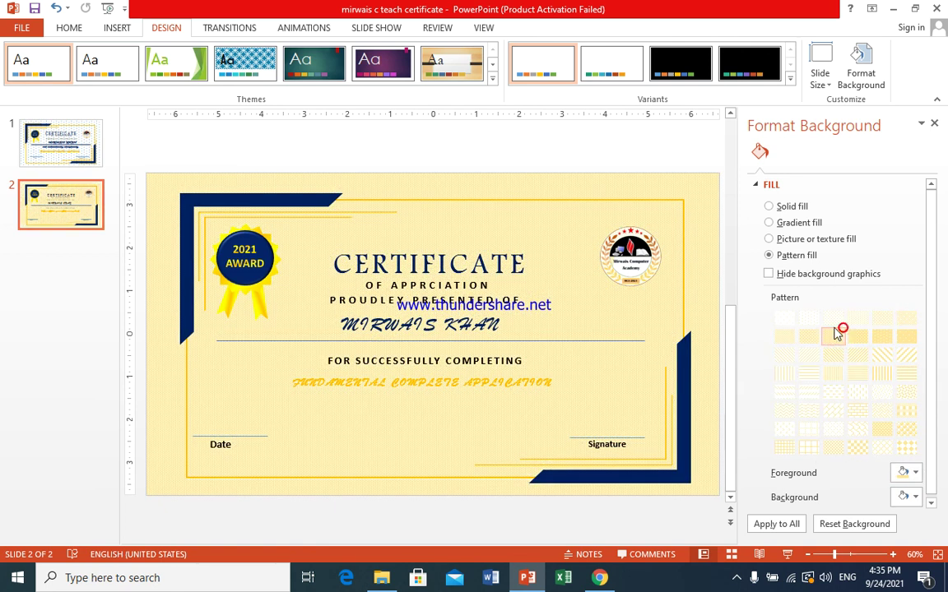
{"action": "left_click", "coordinate": [809, 319]}
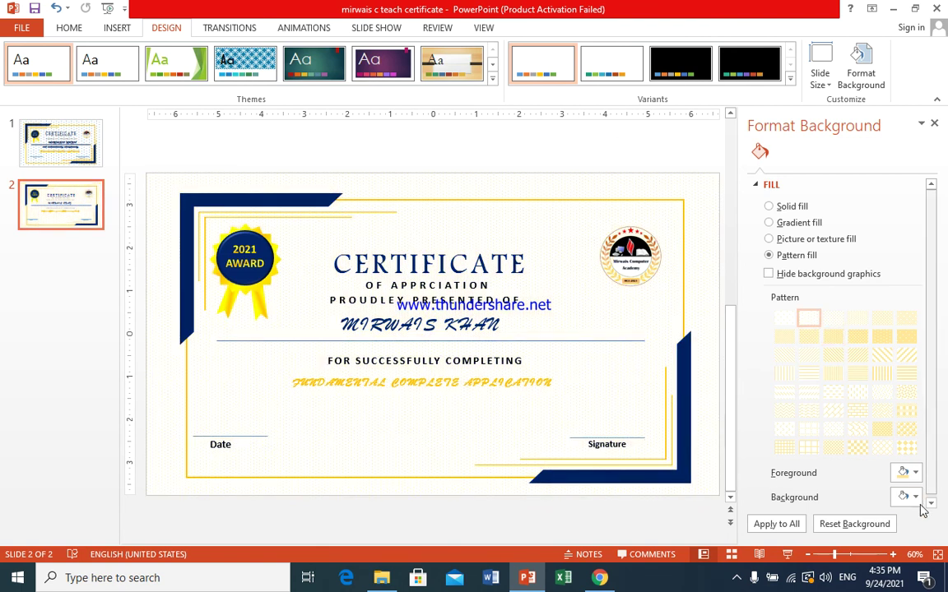
{"action": "left_click", "coordinate": [915, 472]}
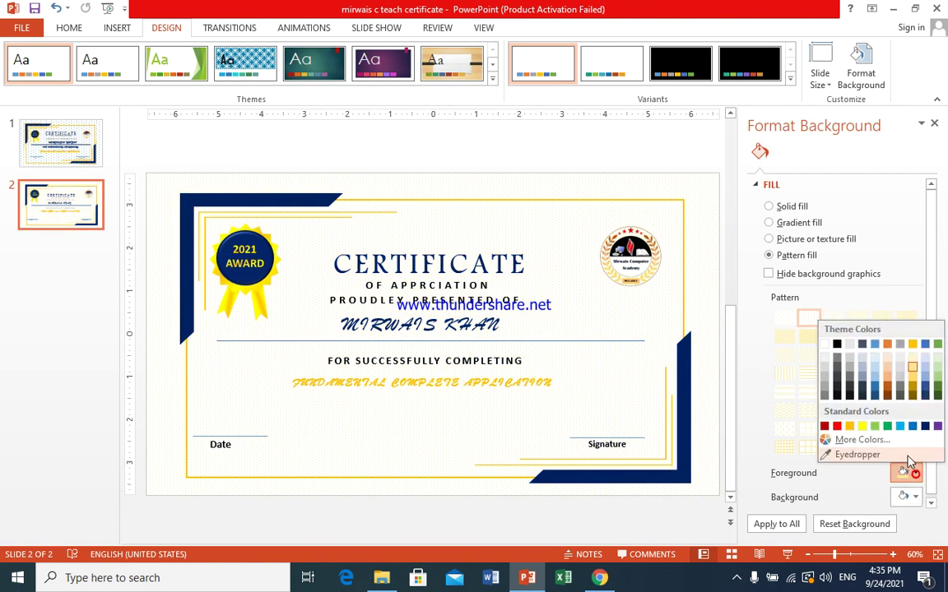
{"action": "left_click", "coordinate": [874, 377]}
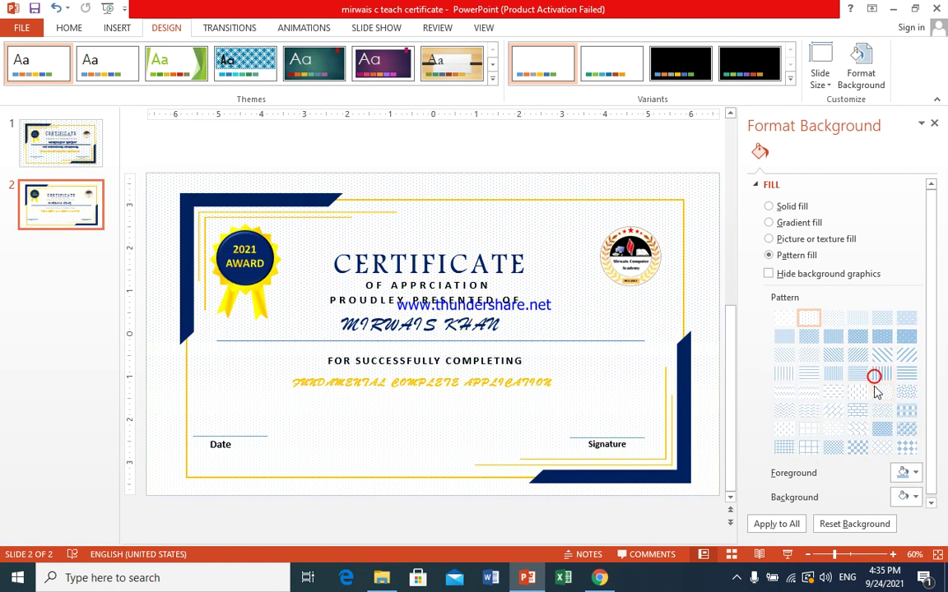
{"action": "left_click", "coordinate": [915, 473]}
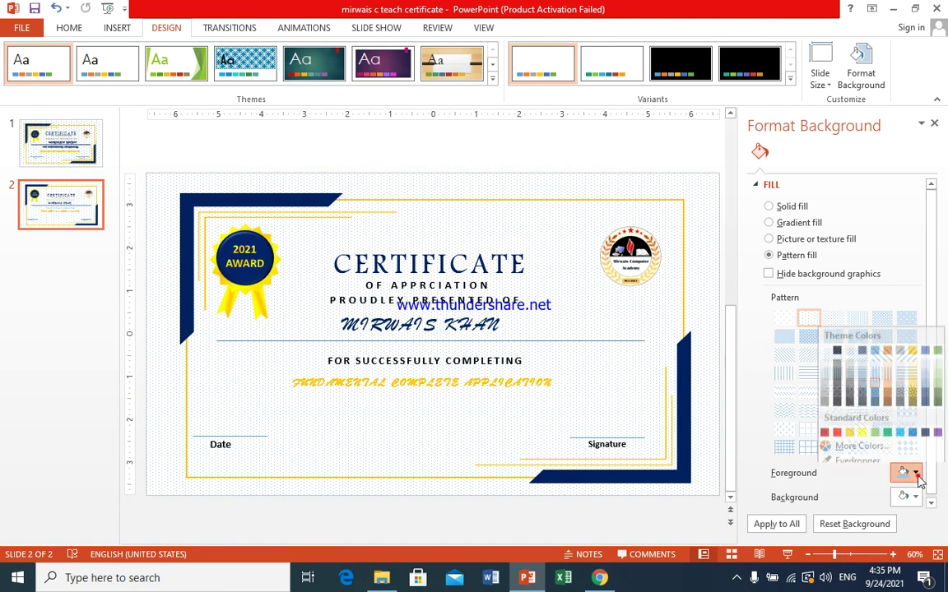
{"action": "left_click", "coordinate": [923, 426]}
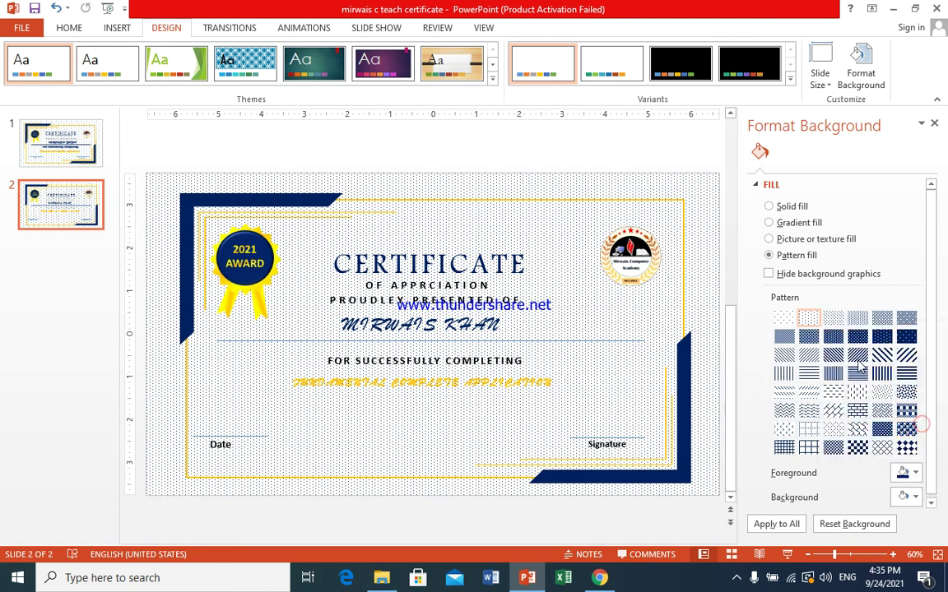
Choose the finest 10% dot pattern and close the background pane
{"action": "left_click", "coordinate": [834, 319]}
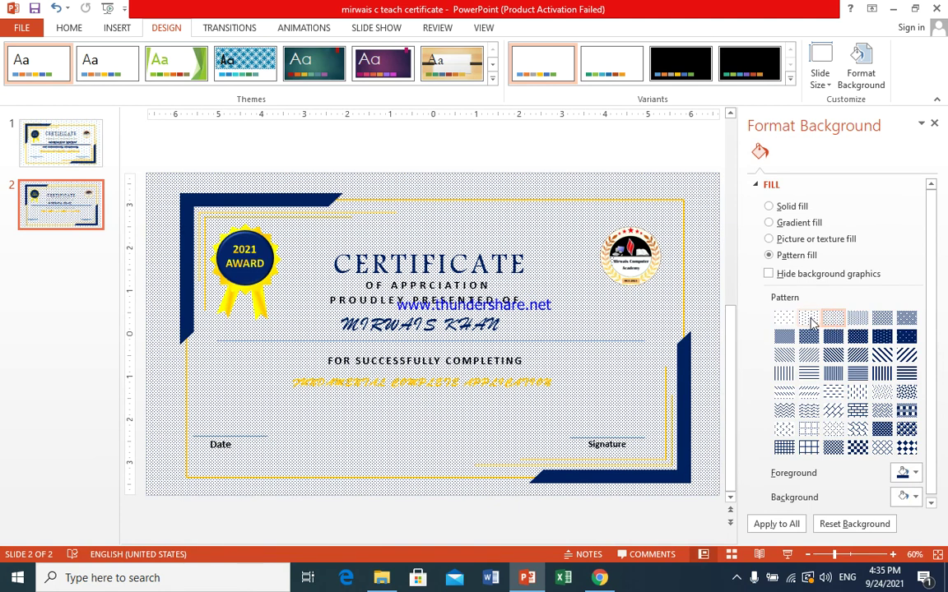
{"action": "left_click", "coordinate": [808, 319]}
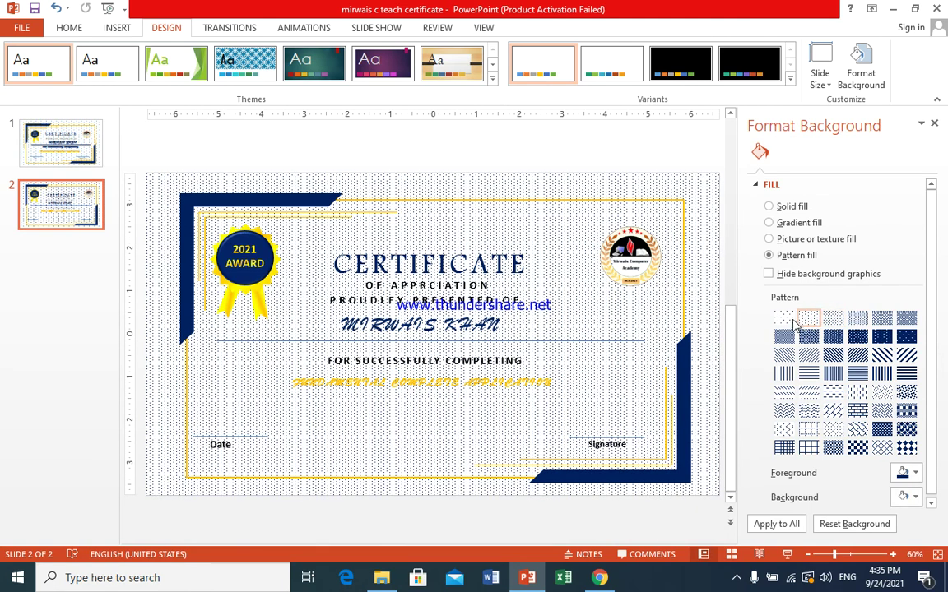
{"action": "left_click", "coordinate": [784, 318]}
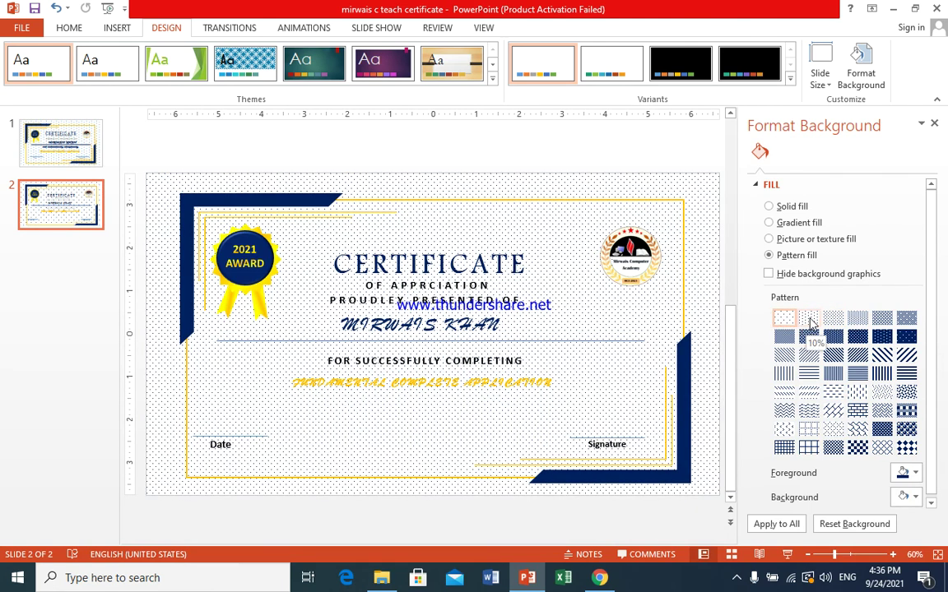
{"action": "left_click", "coordinate": [933, 123]}
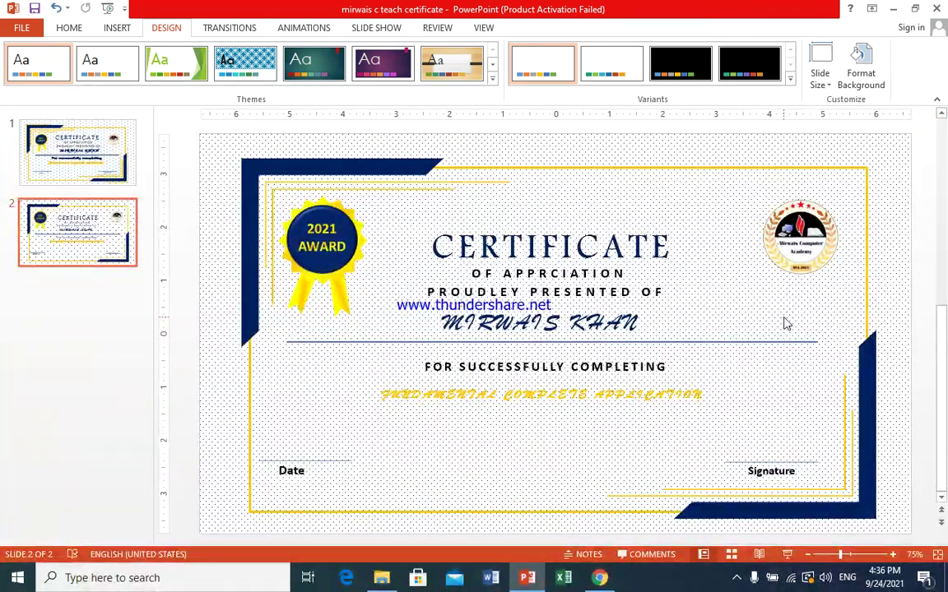